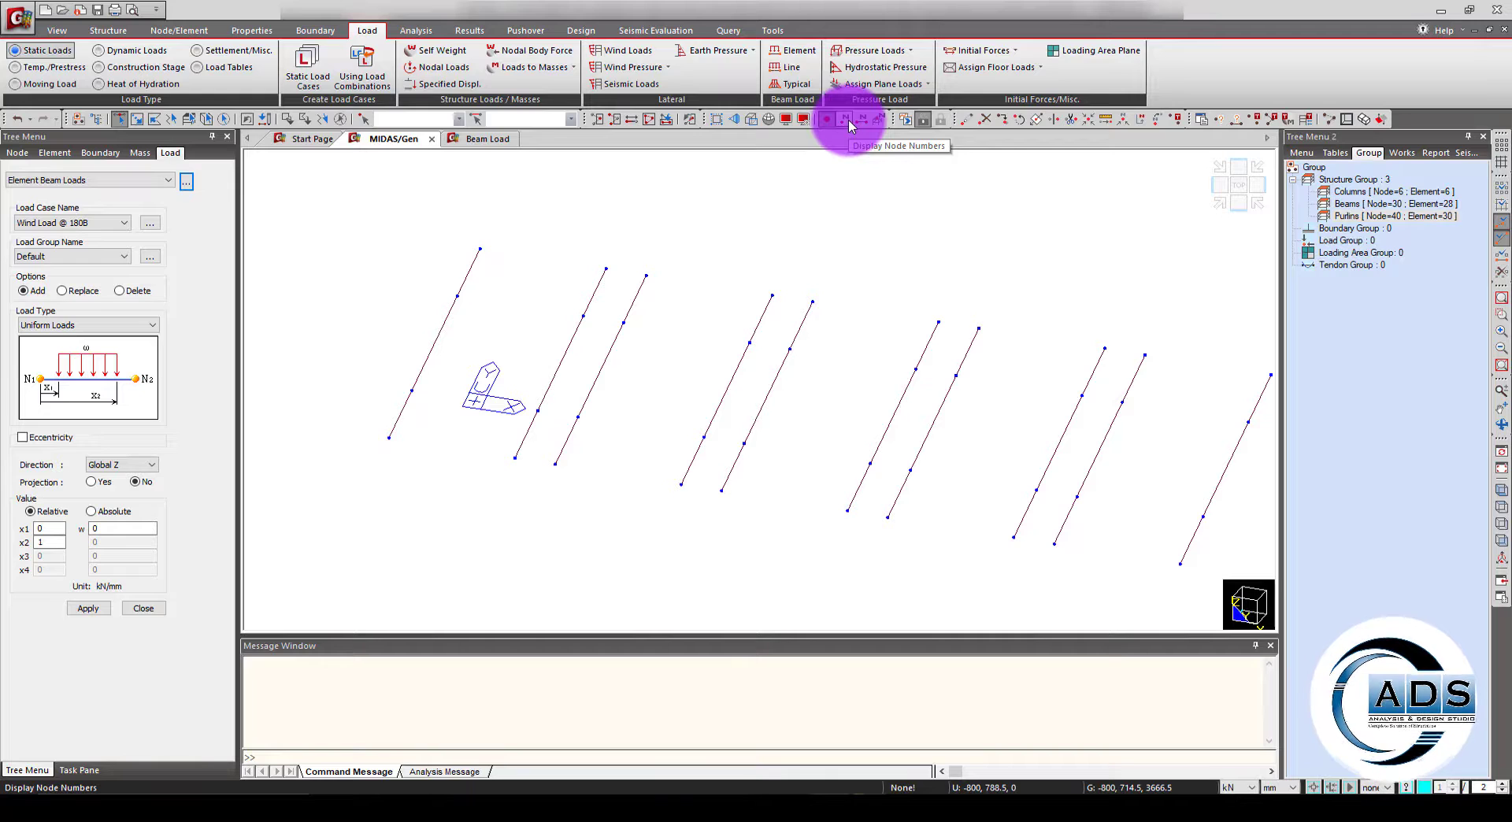
Display the element numbers on the purlins in the model view.
left_click(845, 119)
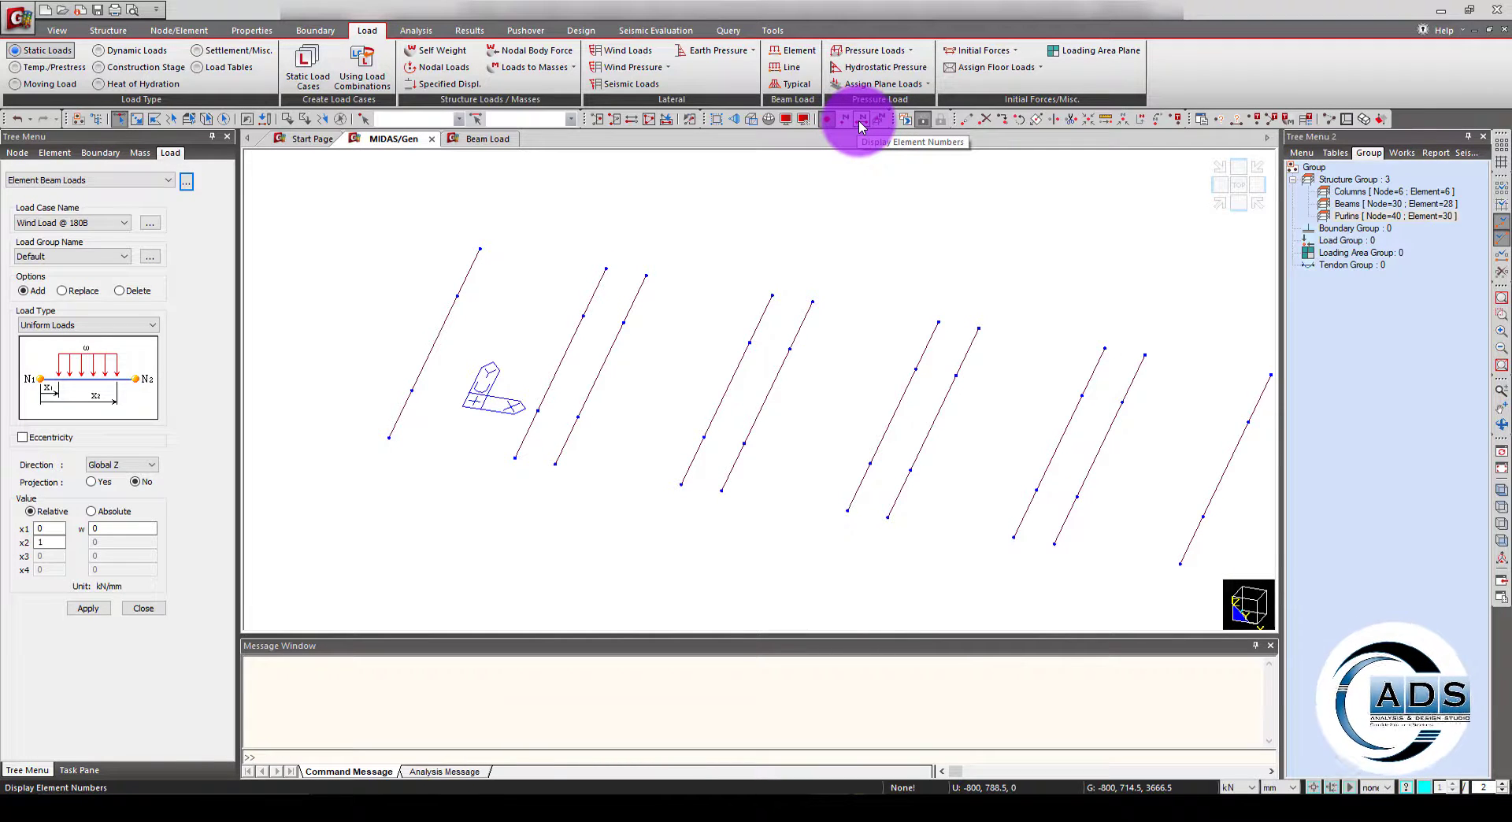
left_click_drag(1107, 461, 940, 431)
left_click_drag(788, 433, 1046, 471)
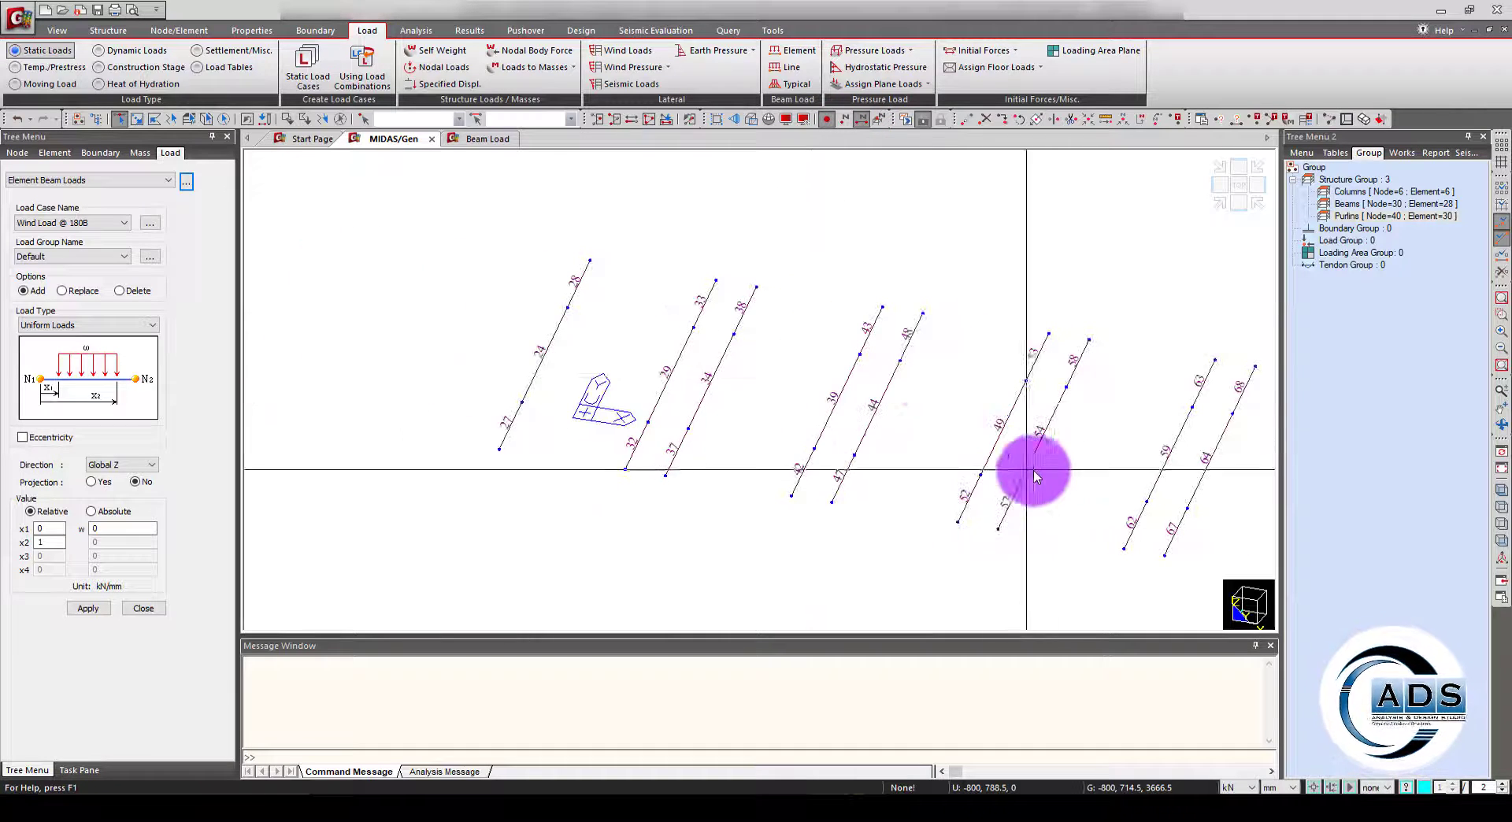
left_click_drag(918, 396, 736, 507)
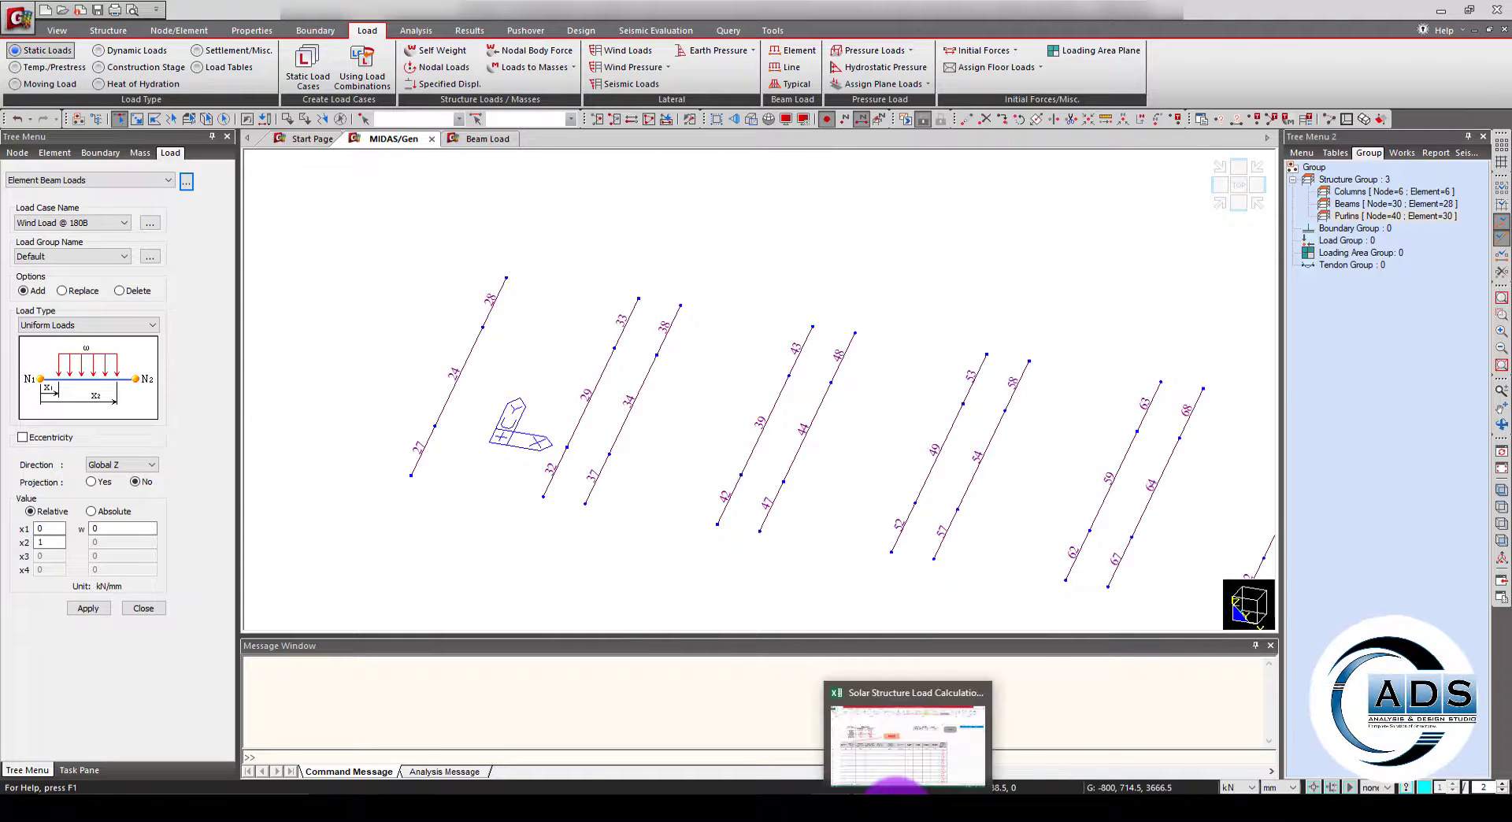
Switch to the Excel load calculation workbook and examine the Element, Load joint Type and Absolute Interm. Dist columns.
left_click(874, 780)
left_click_drag(140, 424, 135, 600)
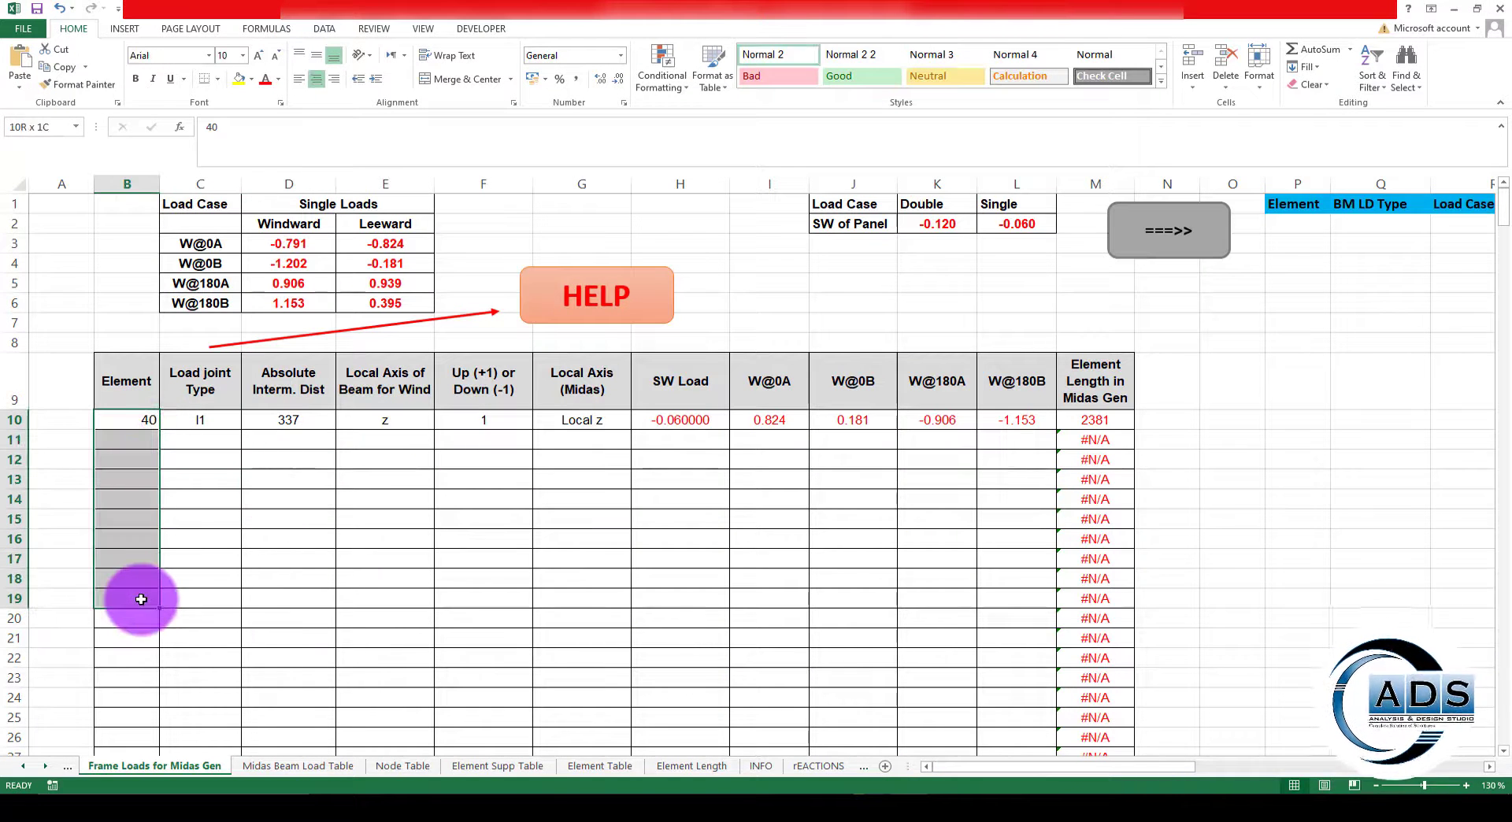
left_click(207, 536)
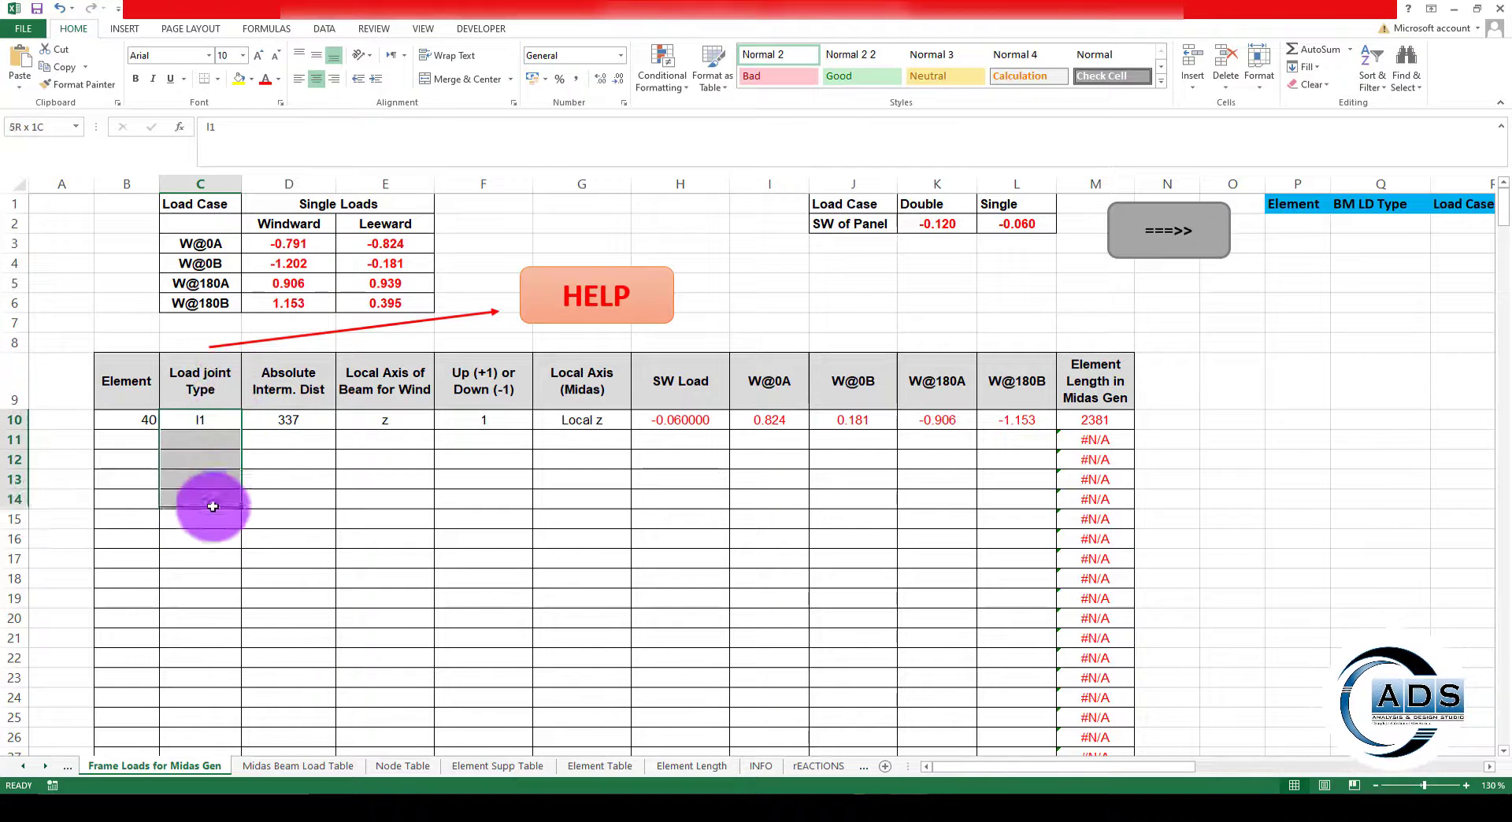
left_click(292, 501)
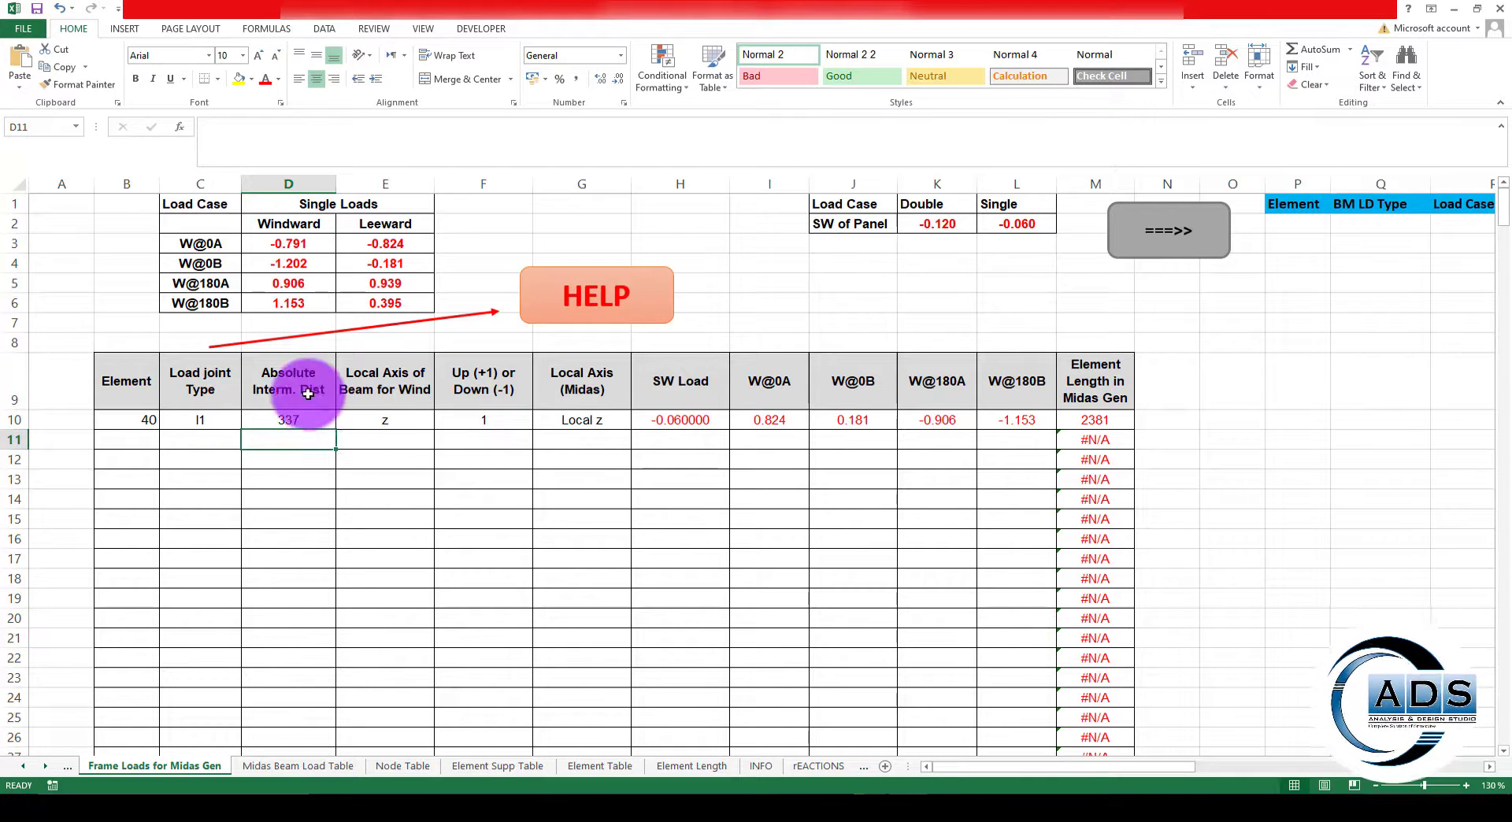
left_click_drag(314, 423, 306, 494)
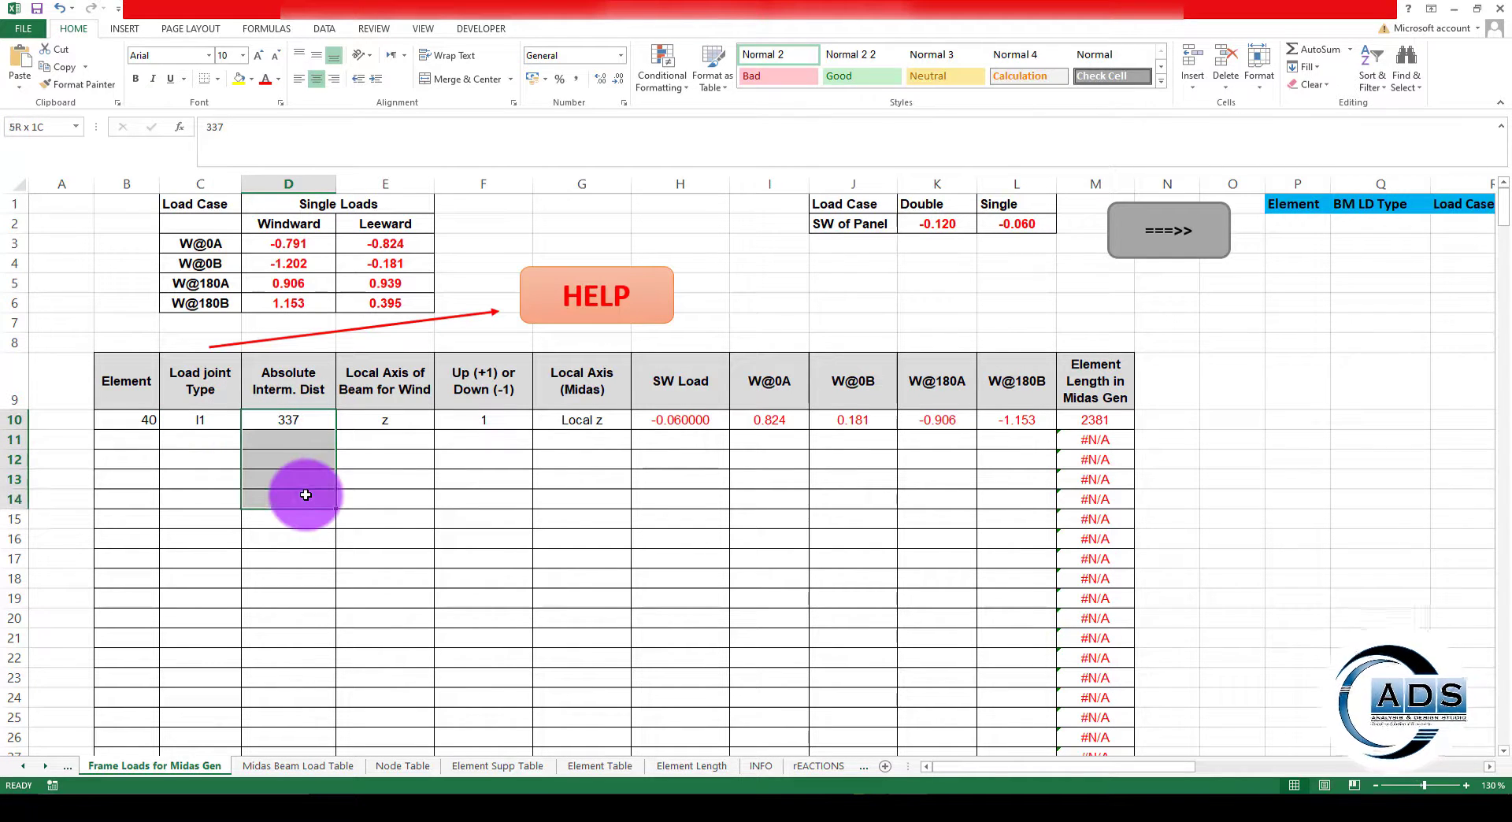
left_click(370, 460)
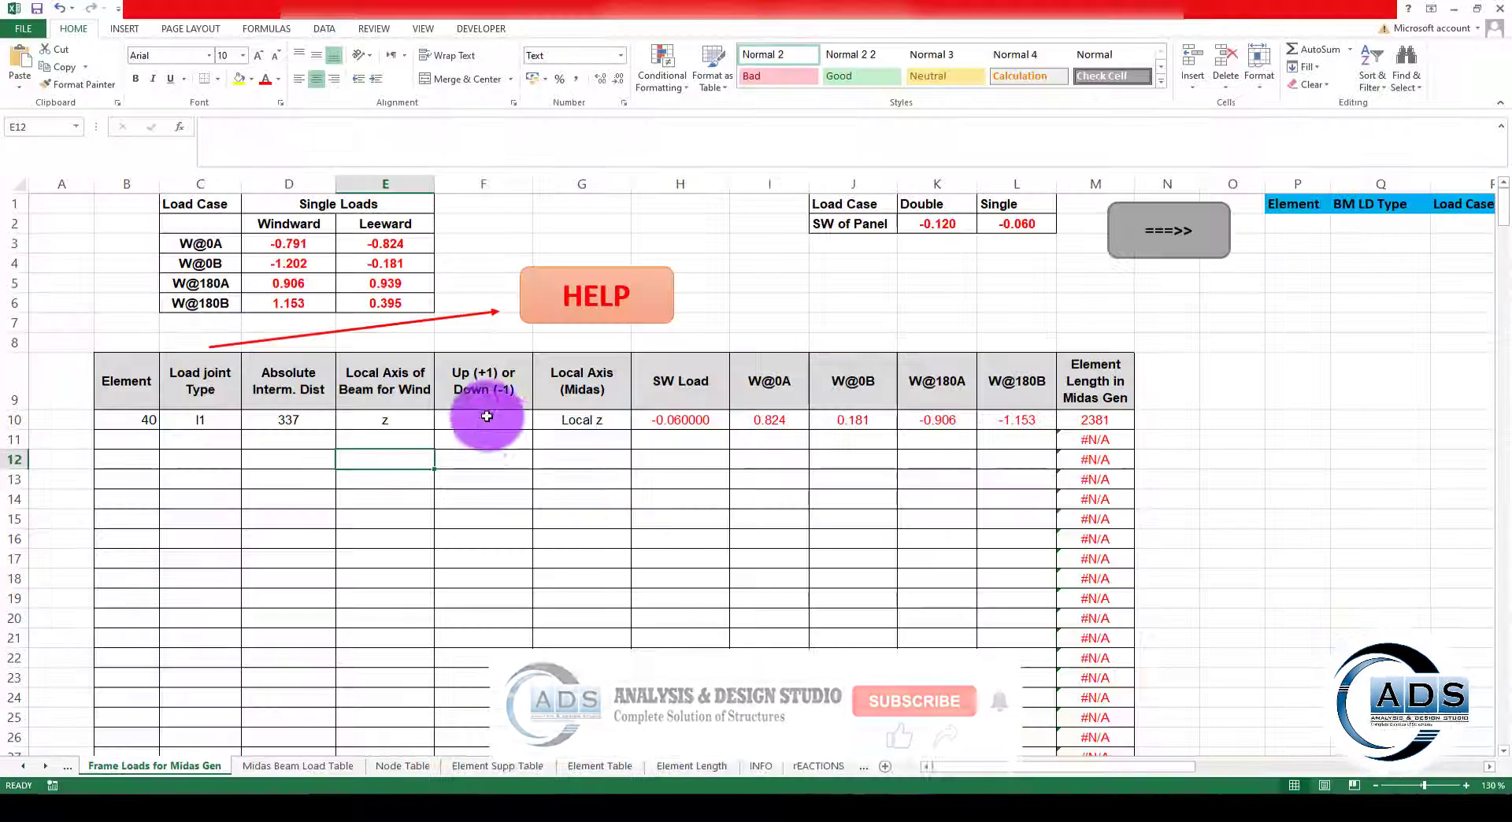
Examine the wind local axis, up/down direction and Midas local axis columns of the frame loads table.
left_click(408, 391)
left_click(416, 423)
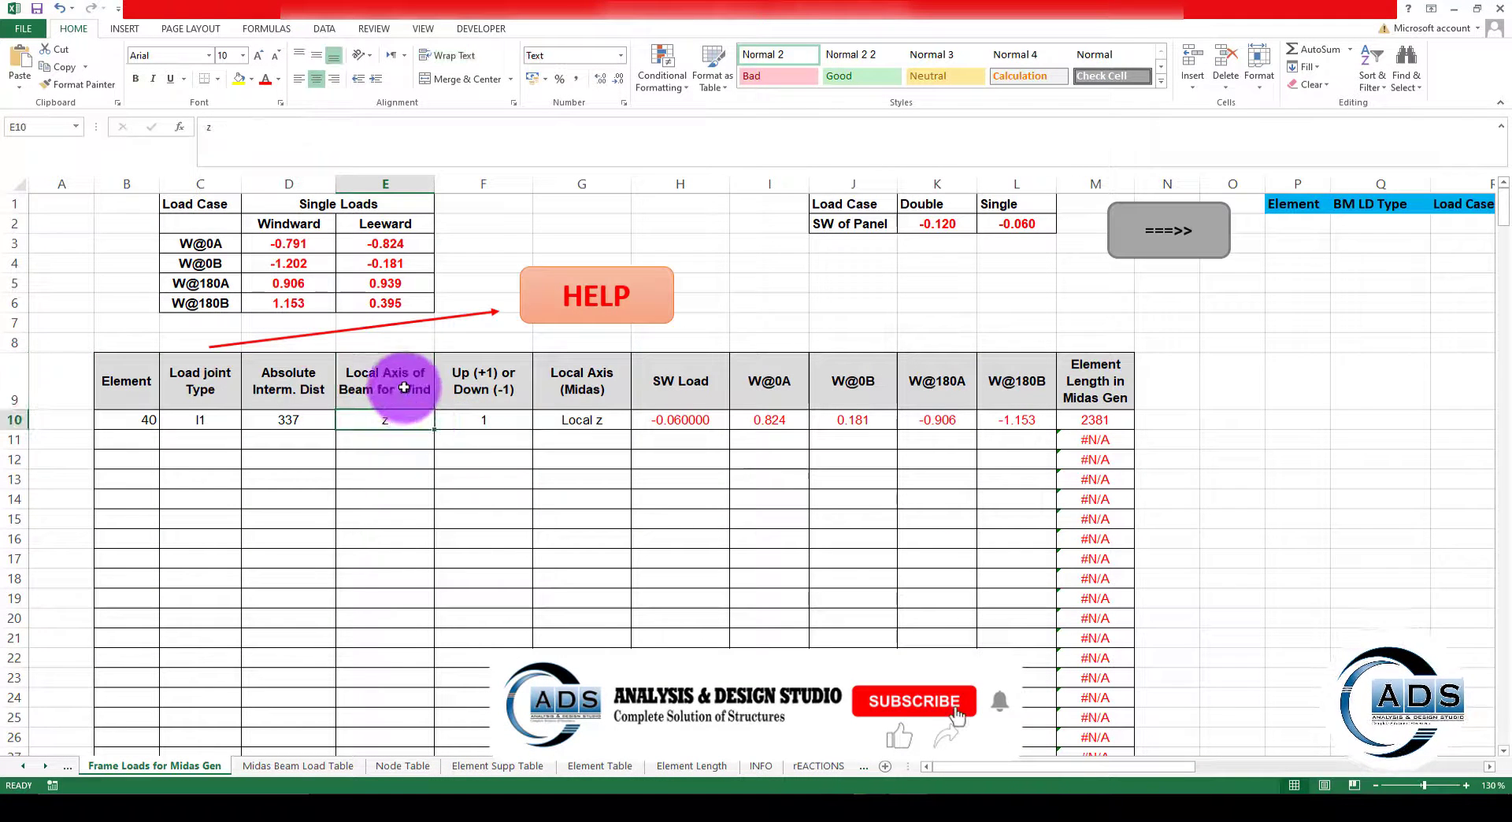
left_click(427, 459)
left_click(503, 422)
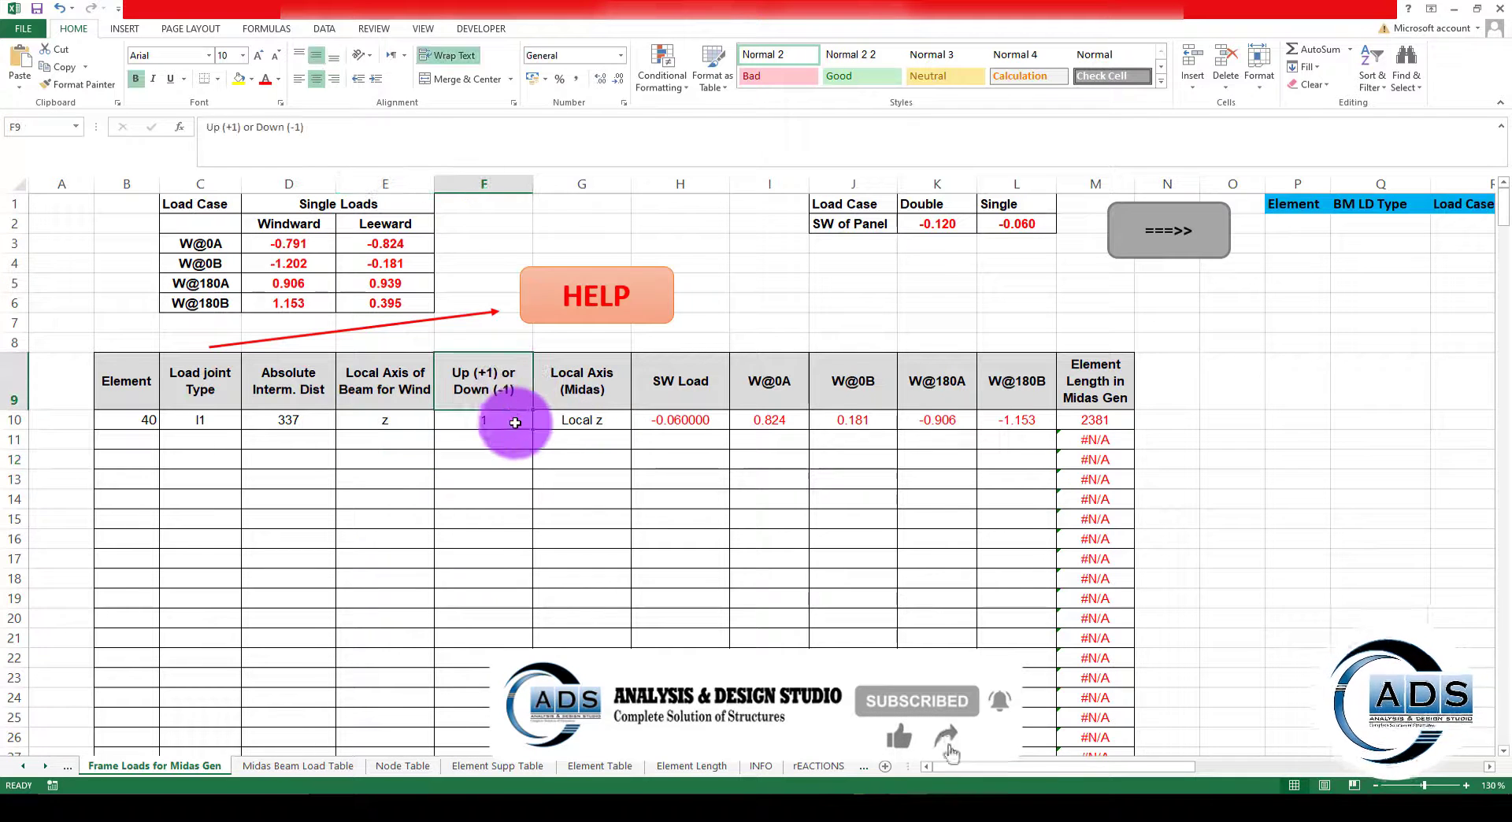
left_click(671, 504)
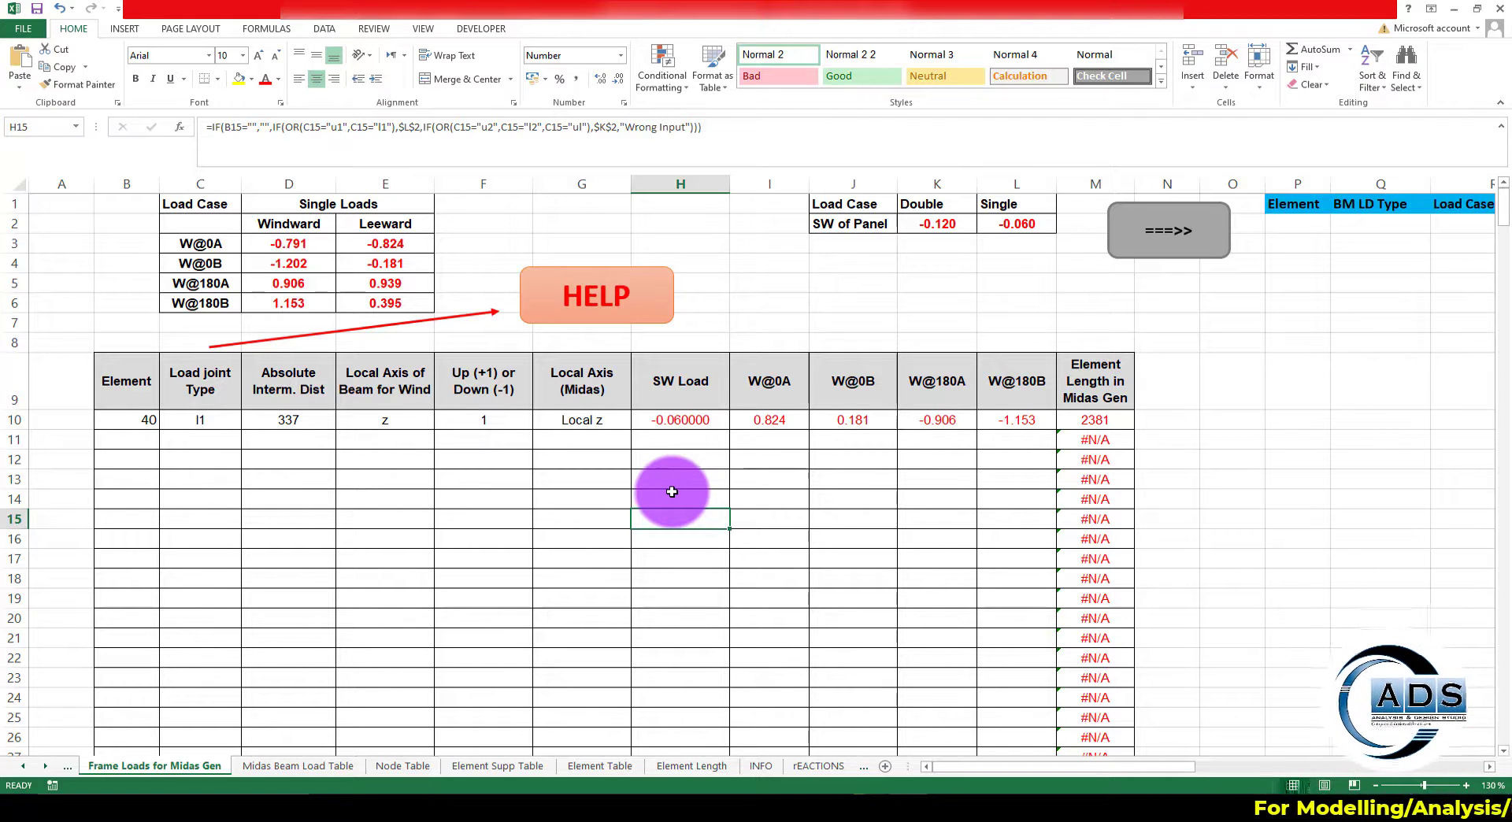
left_click(504, 417)
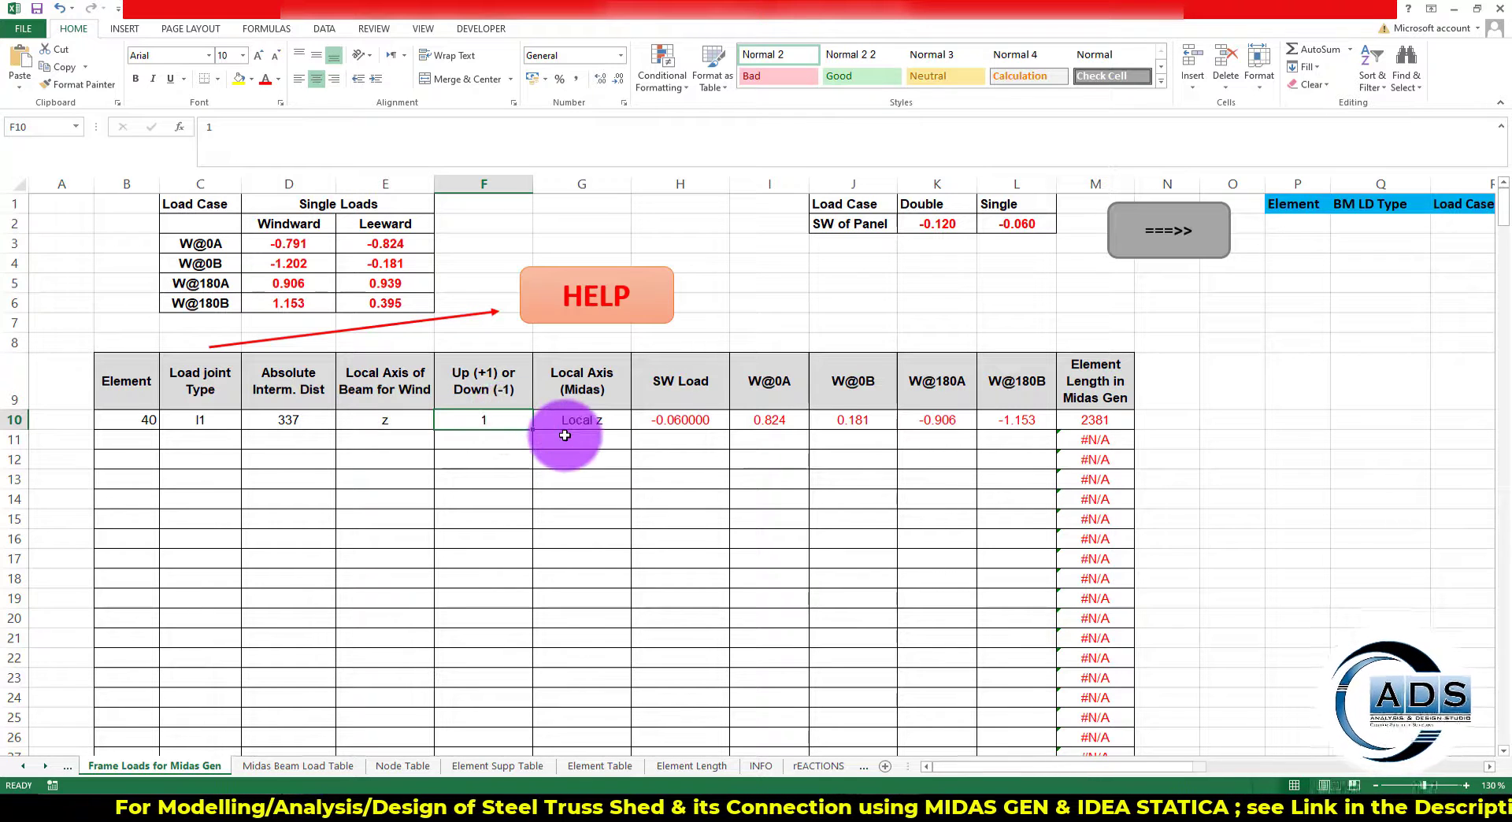
left_click(601, 381)
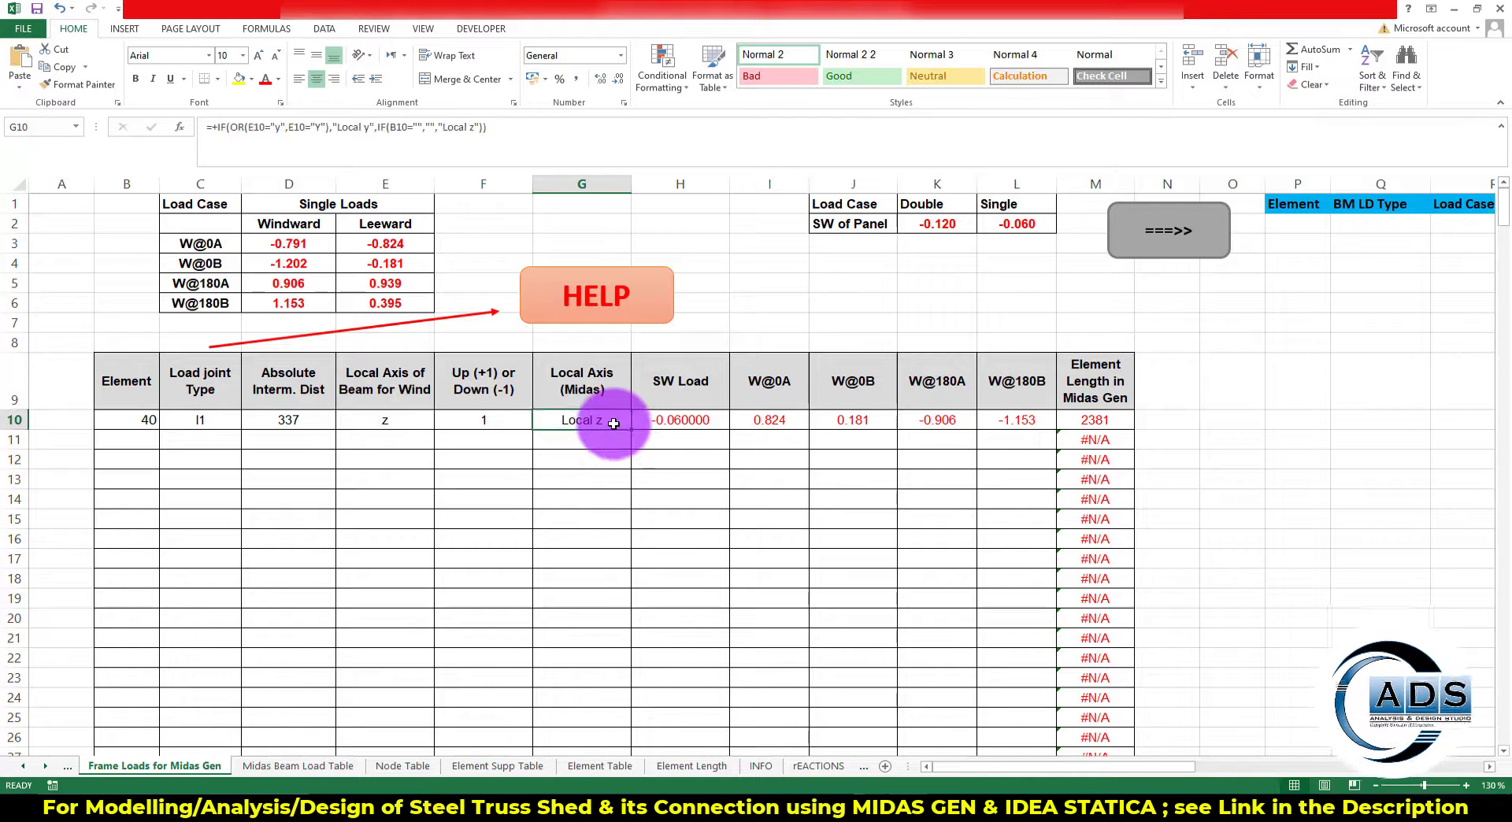
Review the first table row's input cells, its self-weight and wind load values, and its element length.
left_click_drag(144, 418, 589, 434)
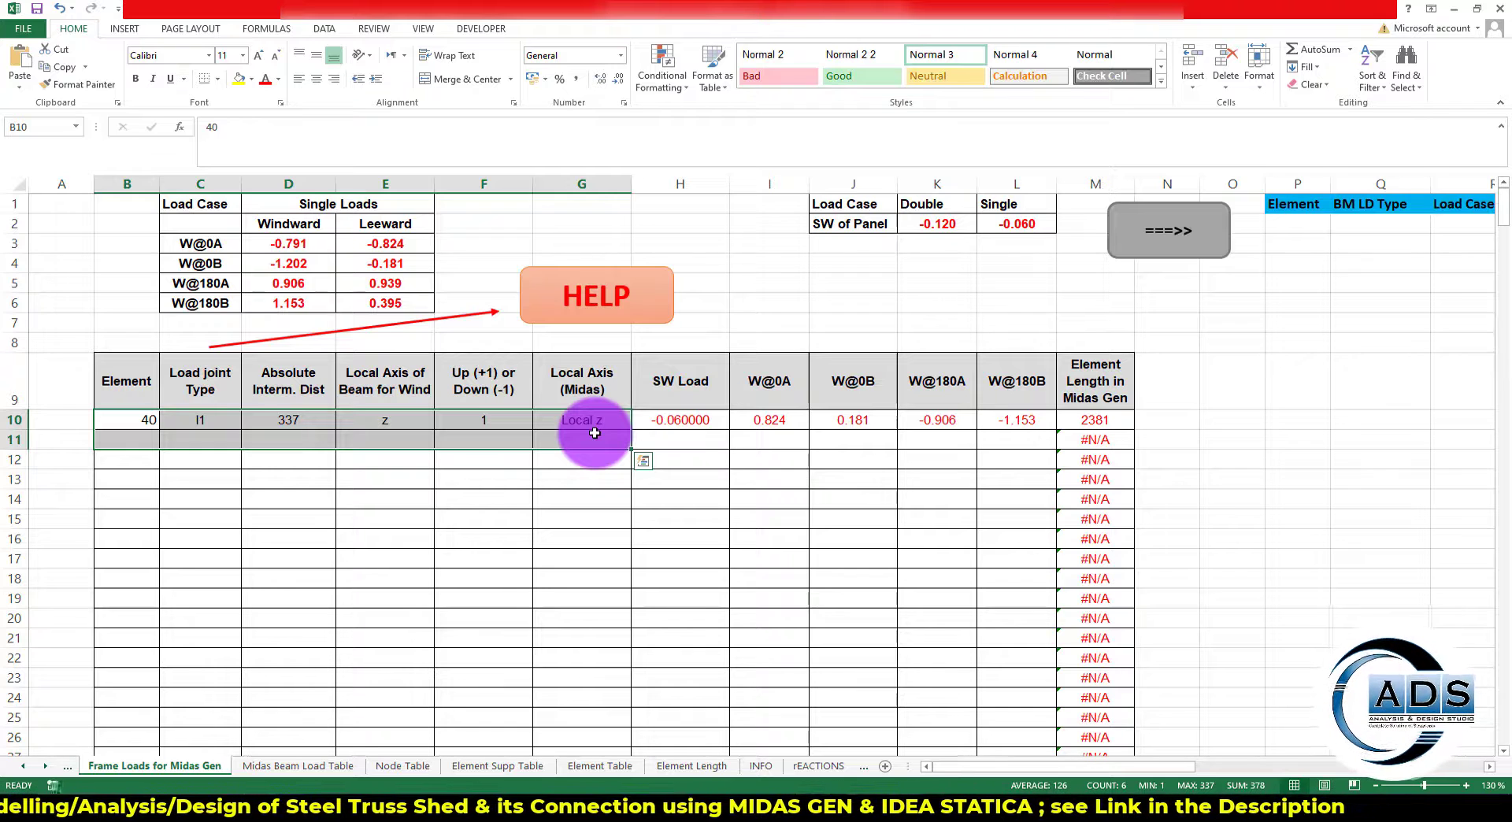
left_click(713, 463)
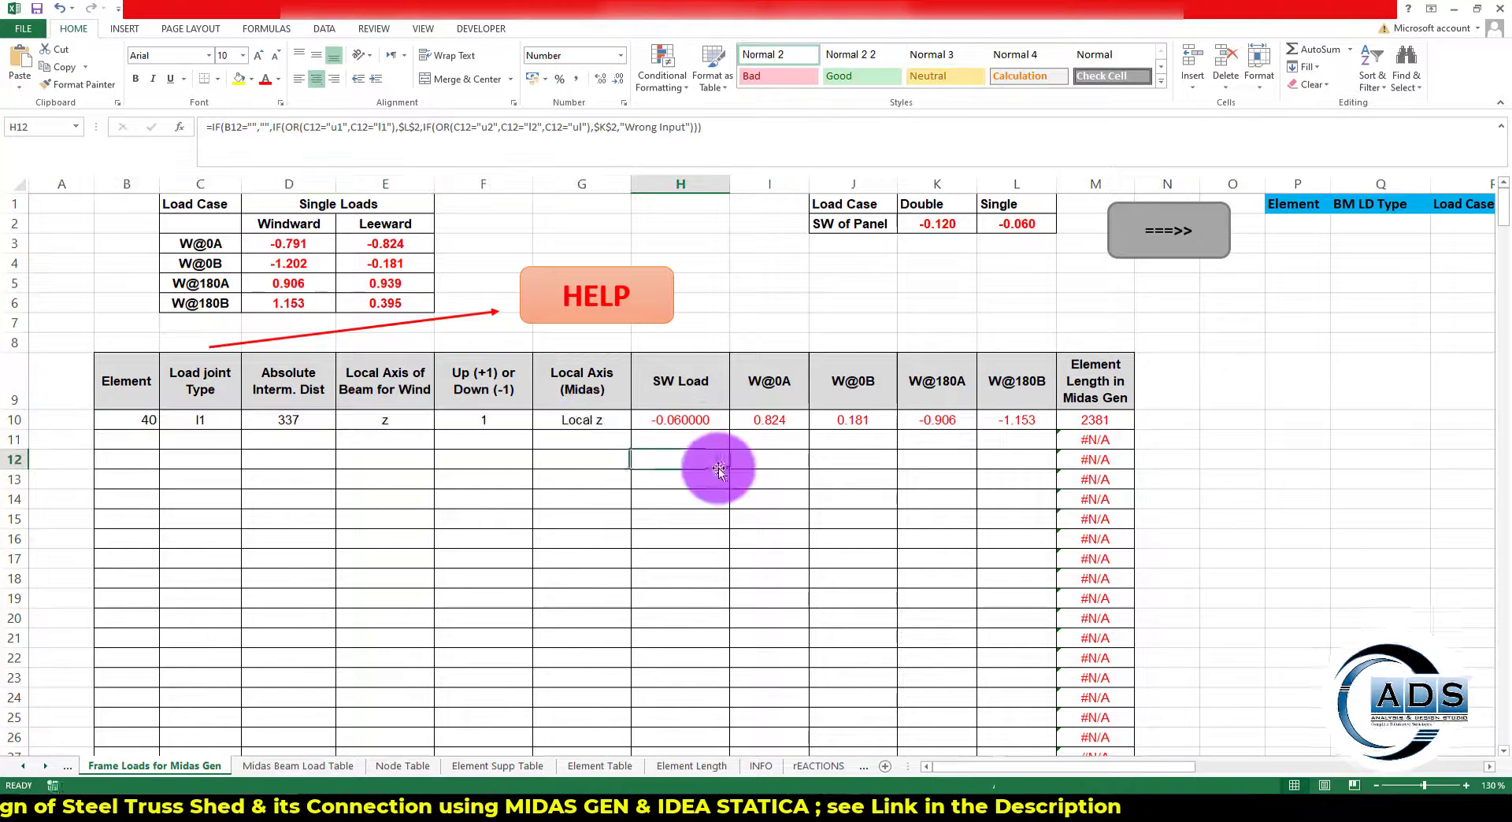
left_click_drag(697, 423, 1103, 420)
left_click(899, 474)
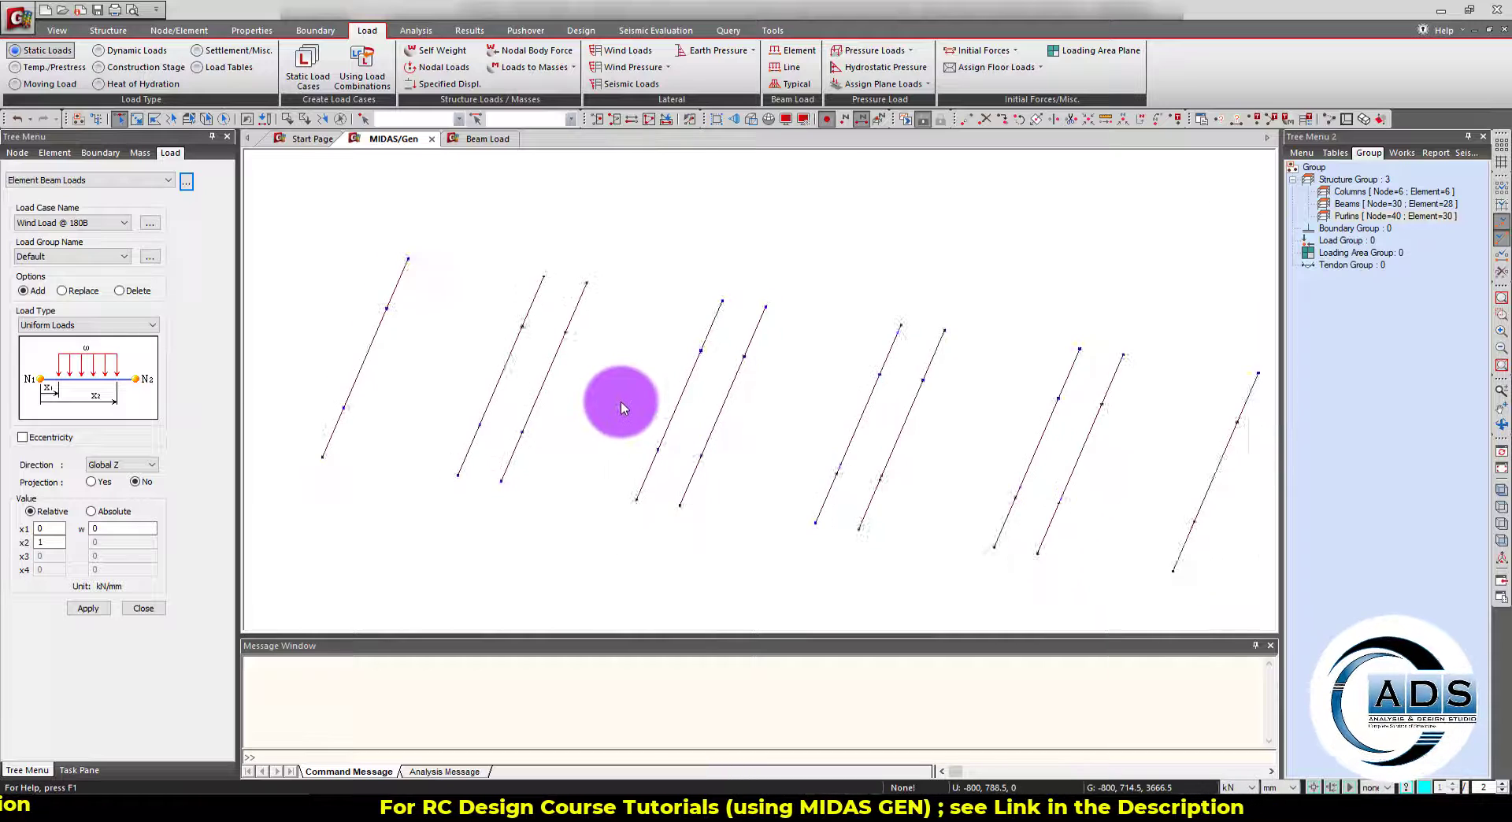
Switch to MIDAS Gen and delete the element beam loads from all five static load cases in the Works tree.
mouse_move(697, 410)
left_mouse_down()
mouse_move(725, 412)
mouse_move(510, 351)
left_mouse_up()
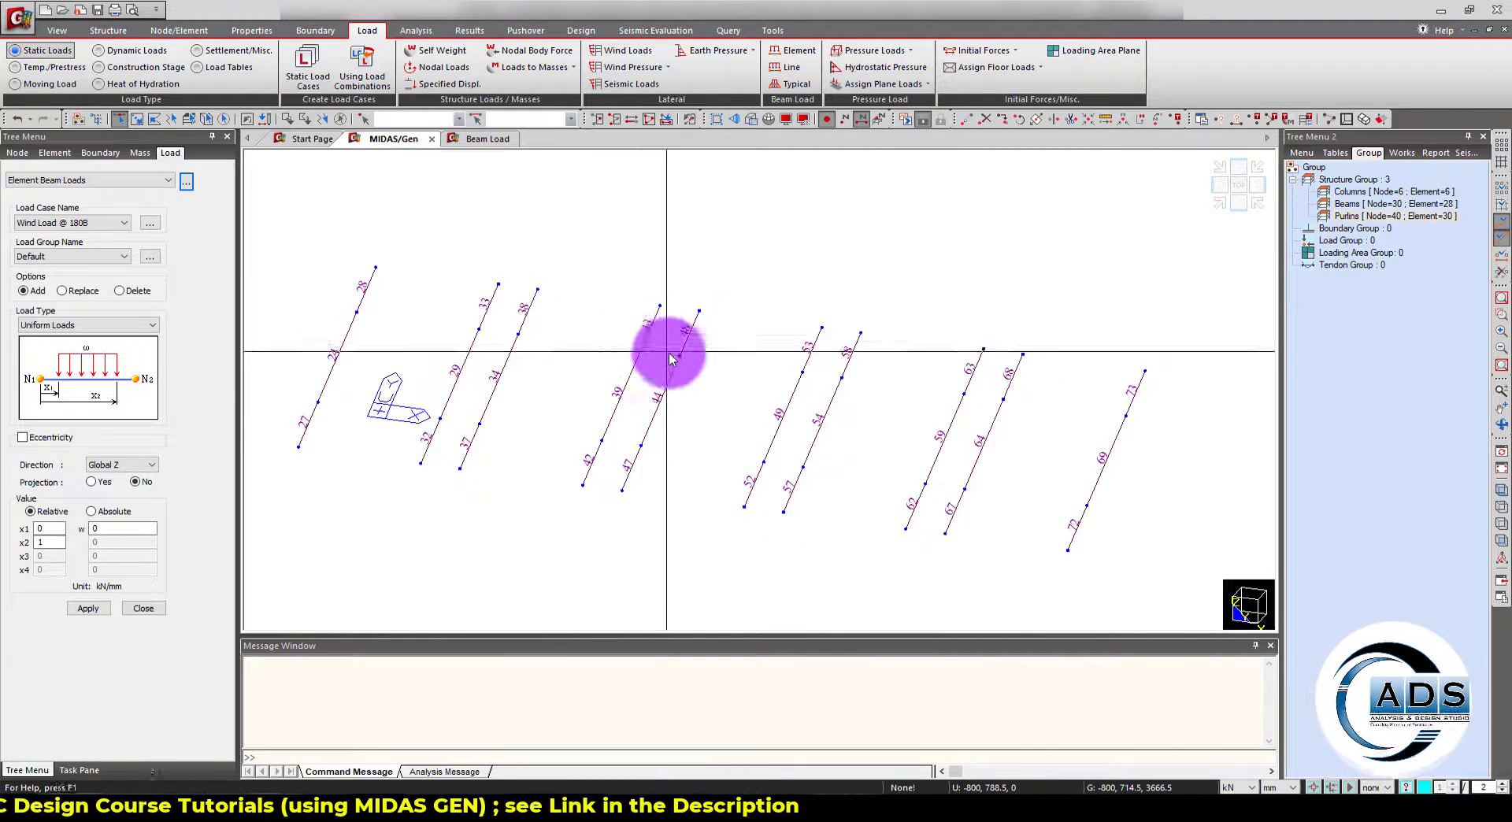
scroll(986, 388, "down", 1)
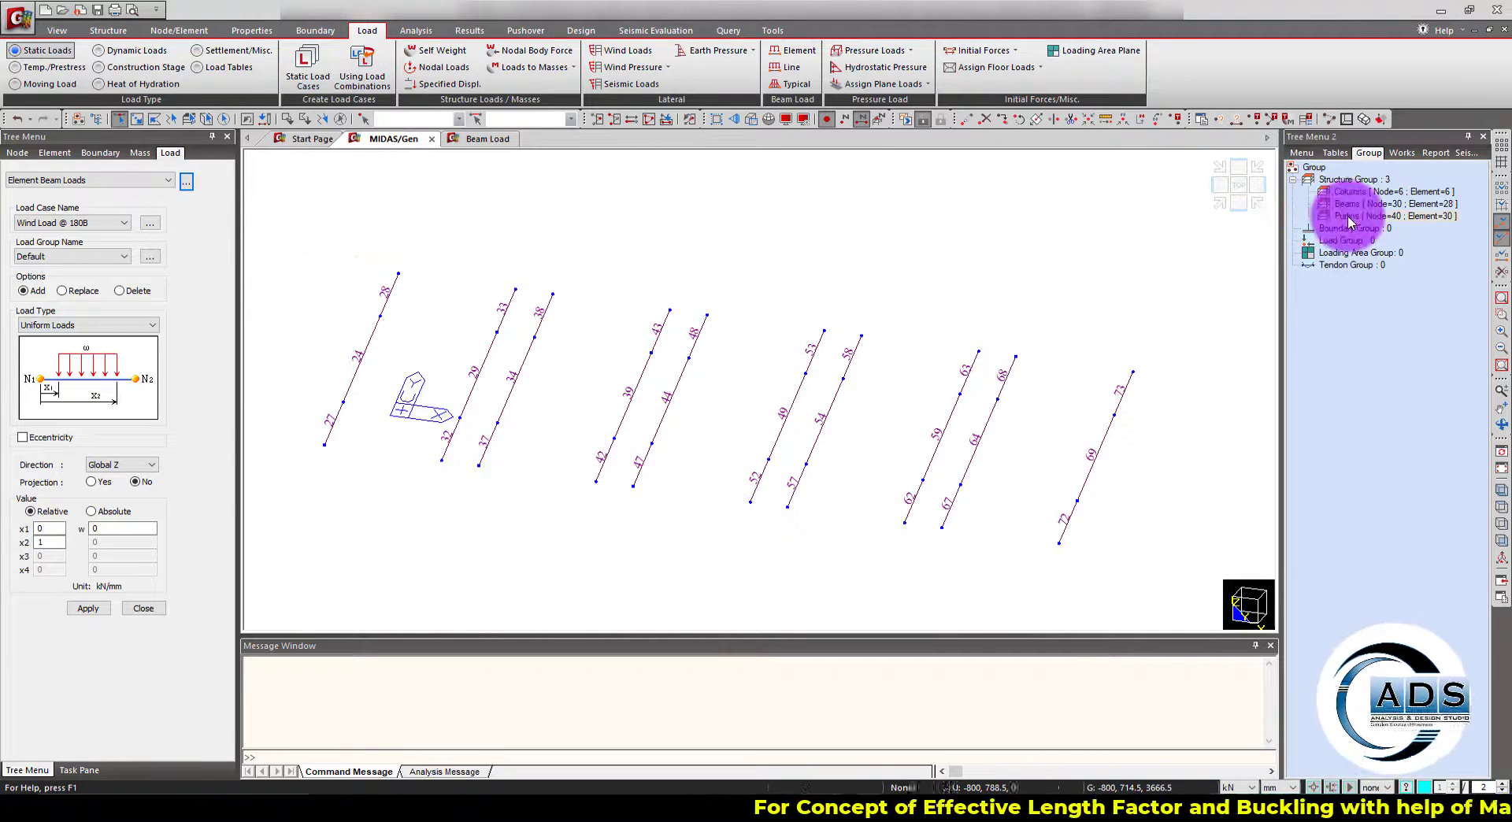
left_click(1402, 152)
left_click(1395, 436)
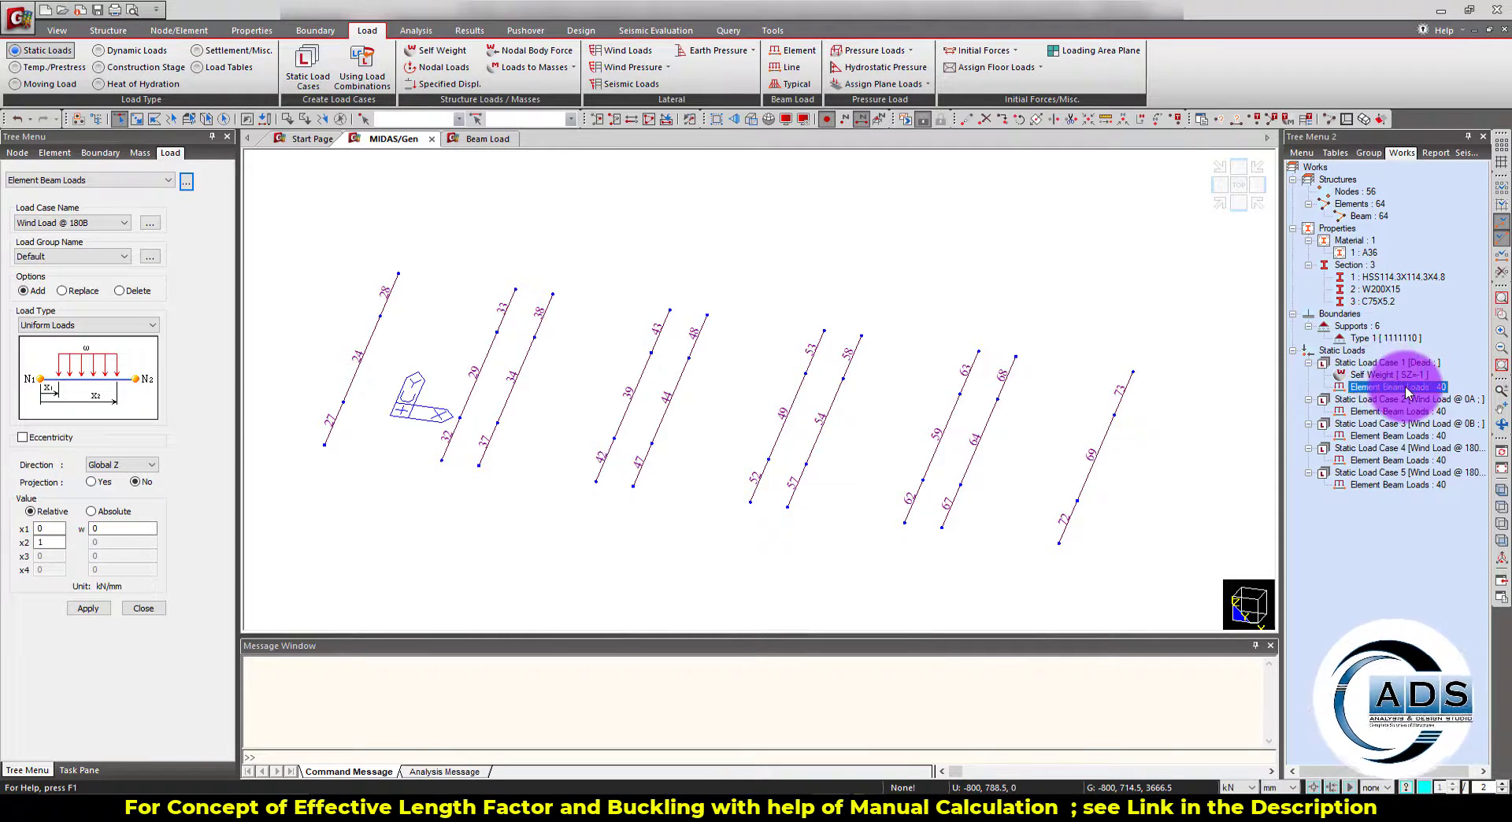
key("Delete")
key("Delete")
key("Delete")
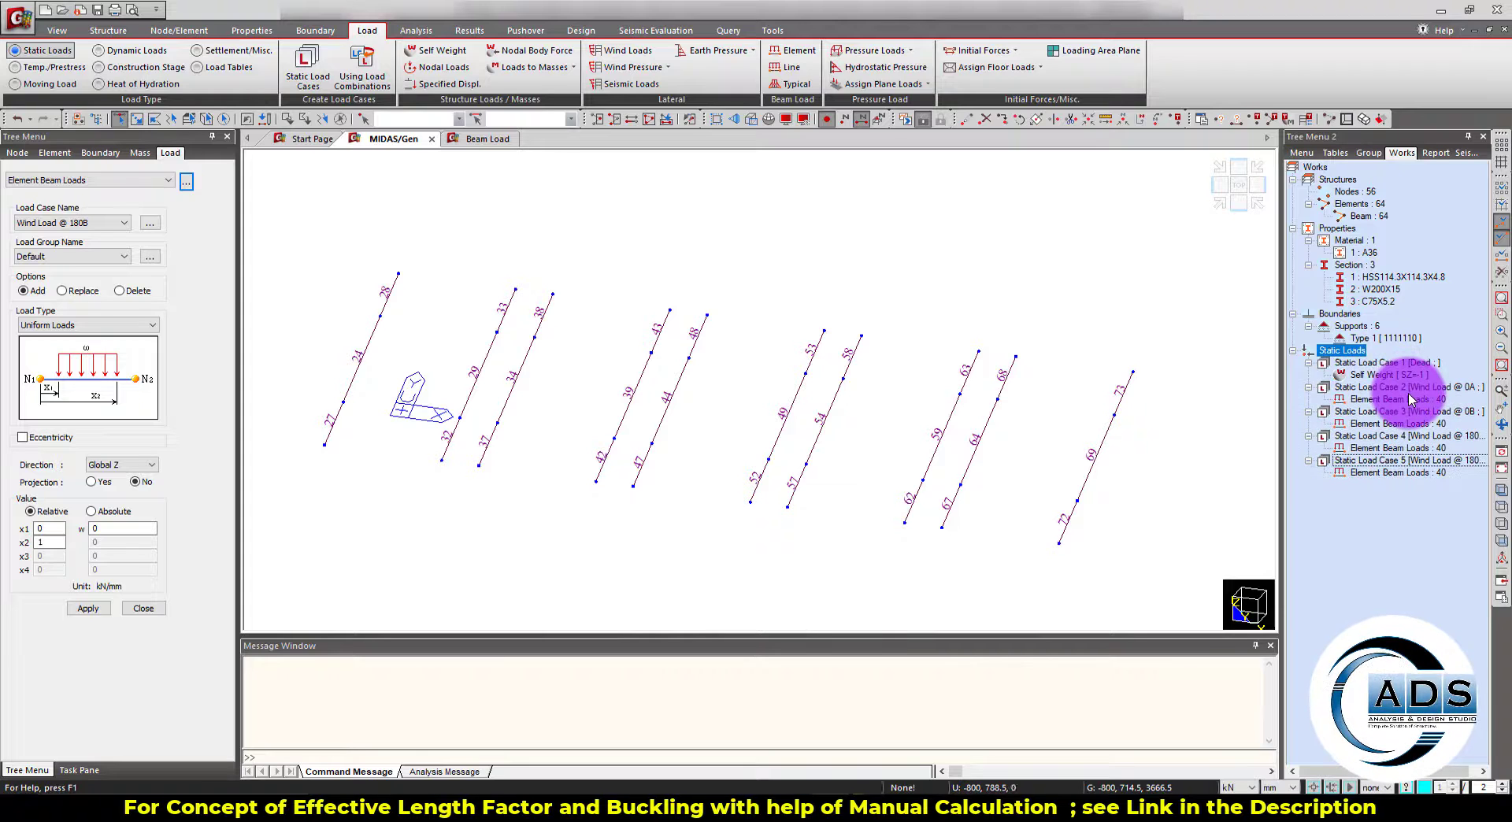
key("Delete")
key("Delete")
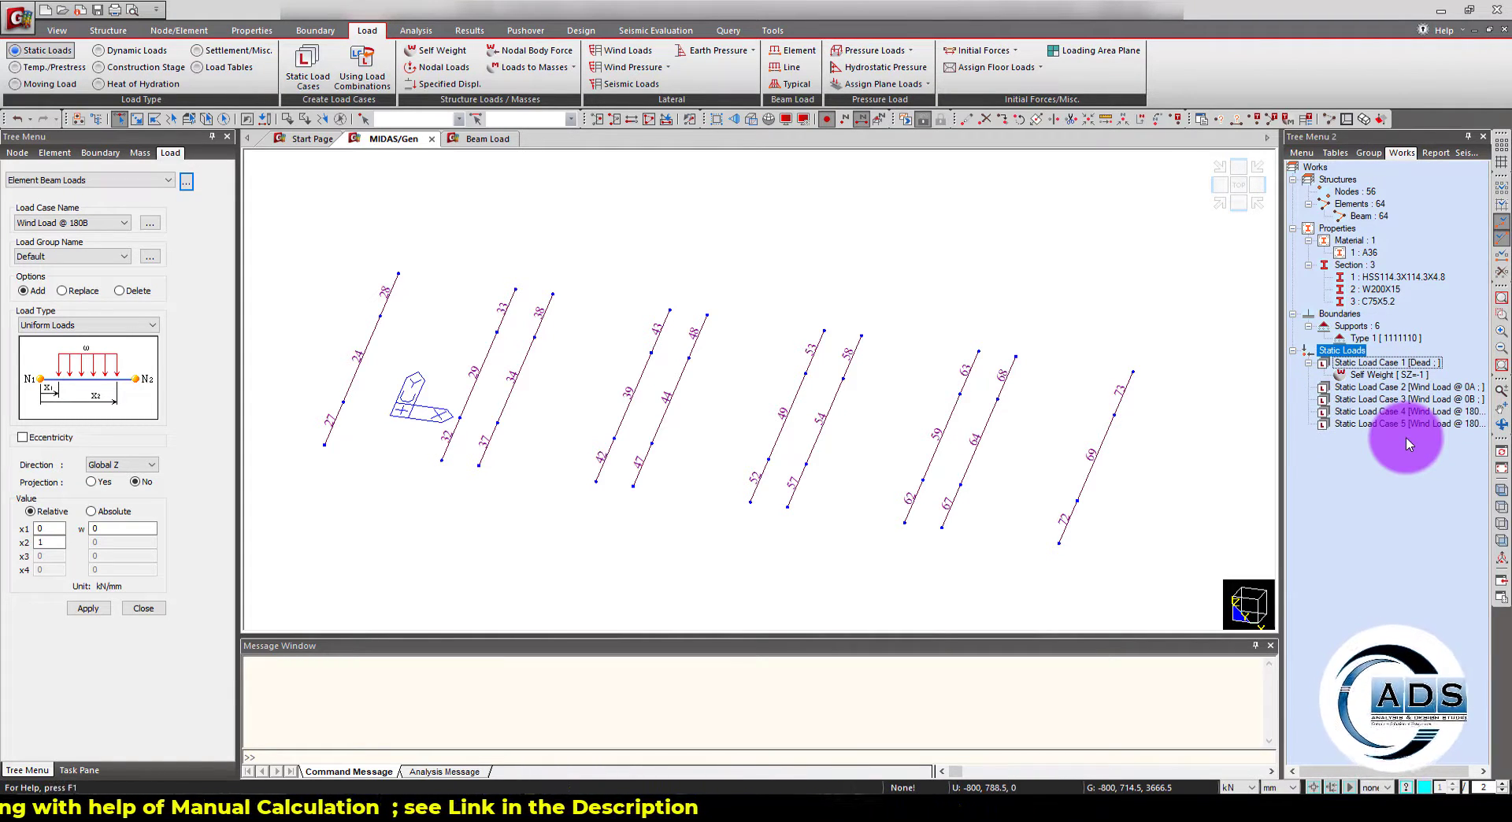
Highlight the lower end segments of all purlins with an intersect-line selection, and clear the selection.
scroll(932, 340, "down", 2)
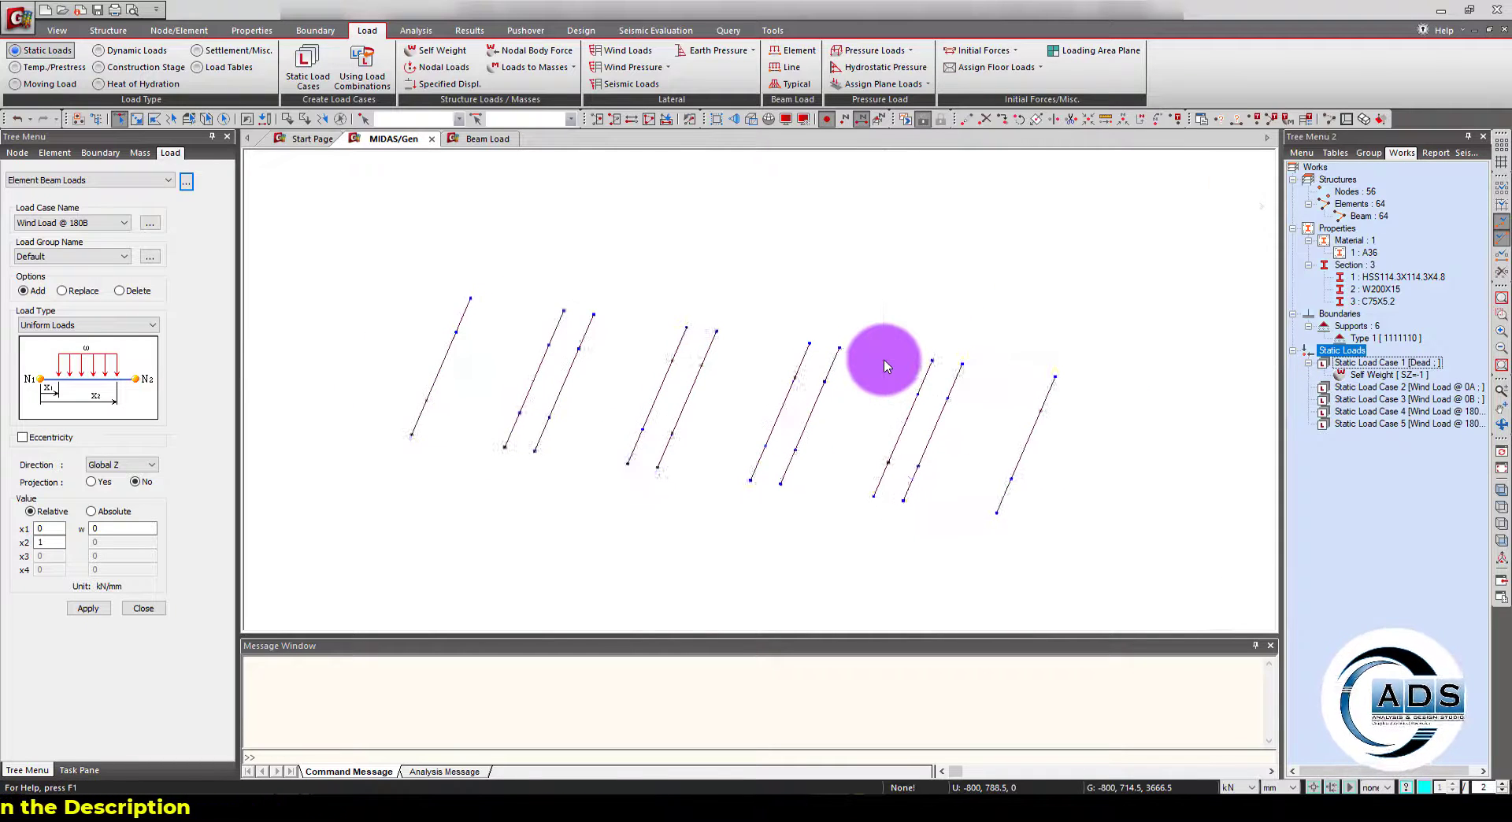
left_click_drag(803, 434, 710, 268)
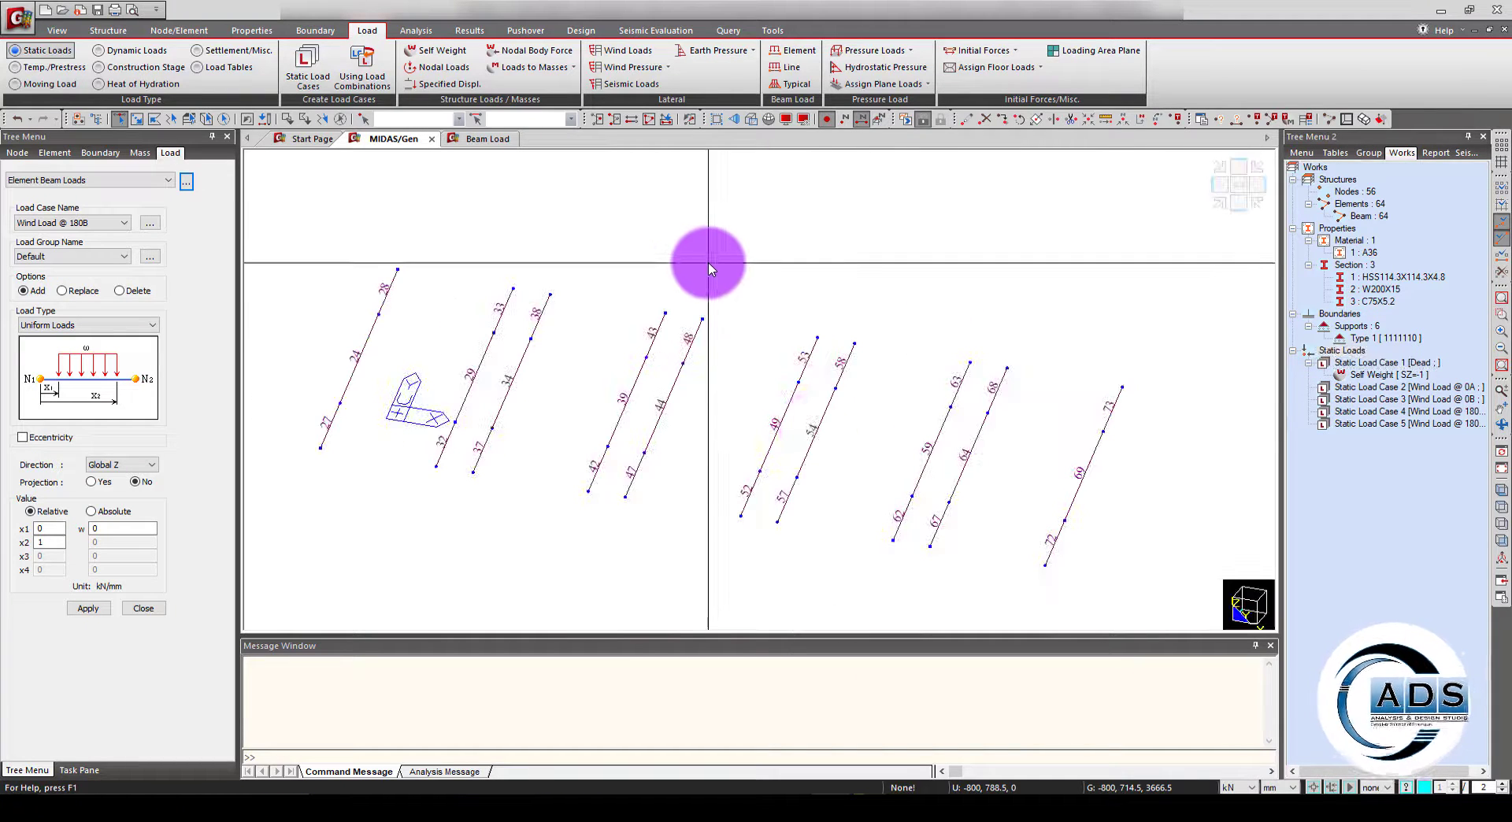
left_click(170, 121)
left_click(1089, 557)
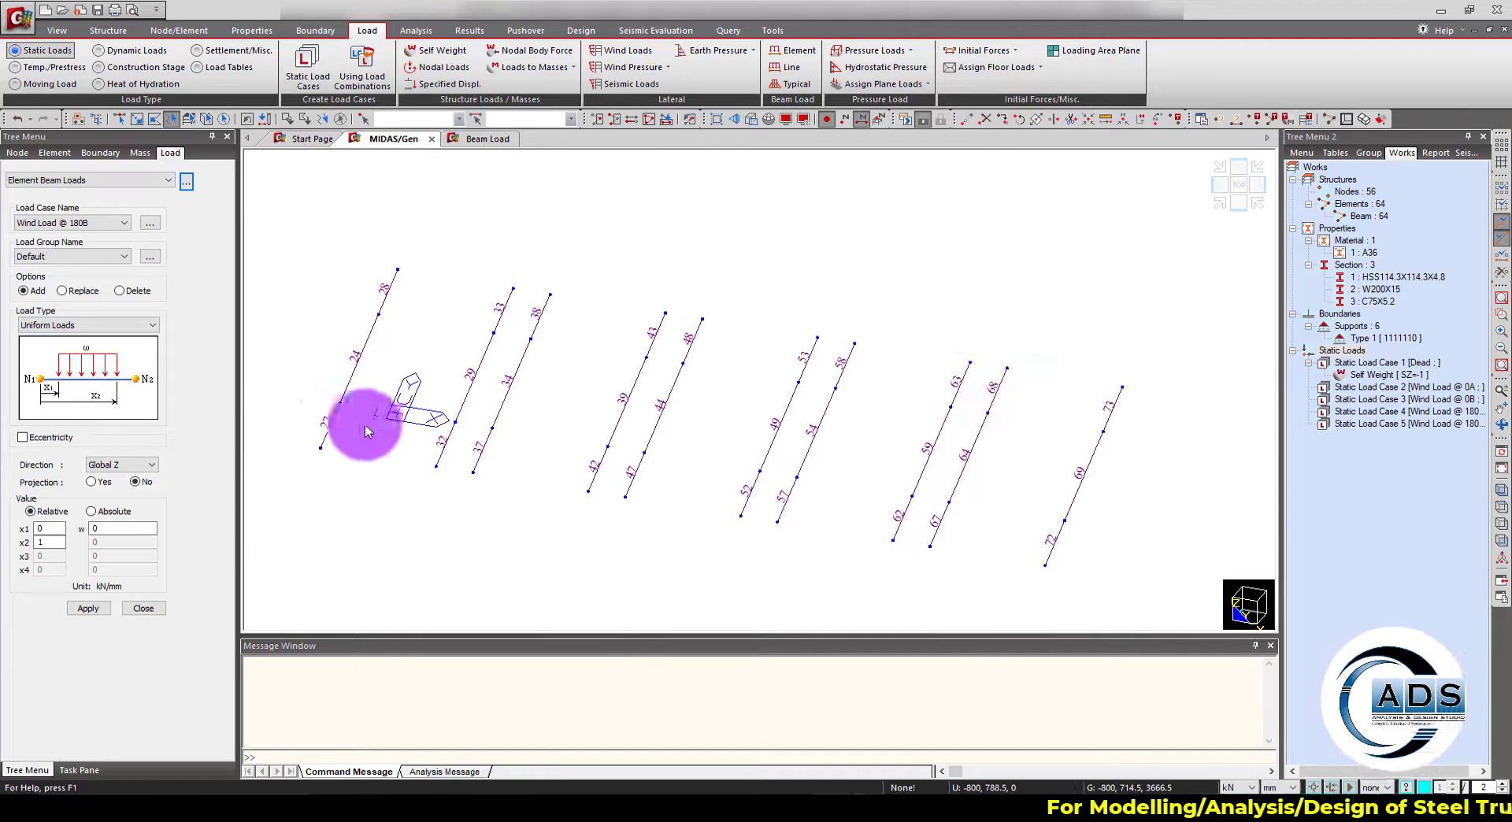
left_click(329, 425)
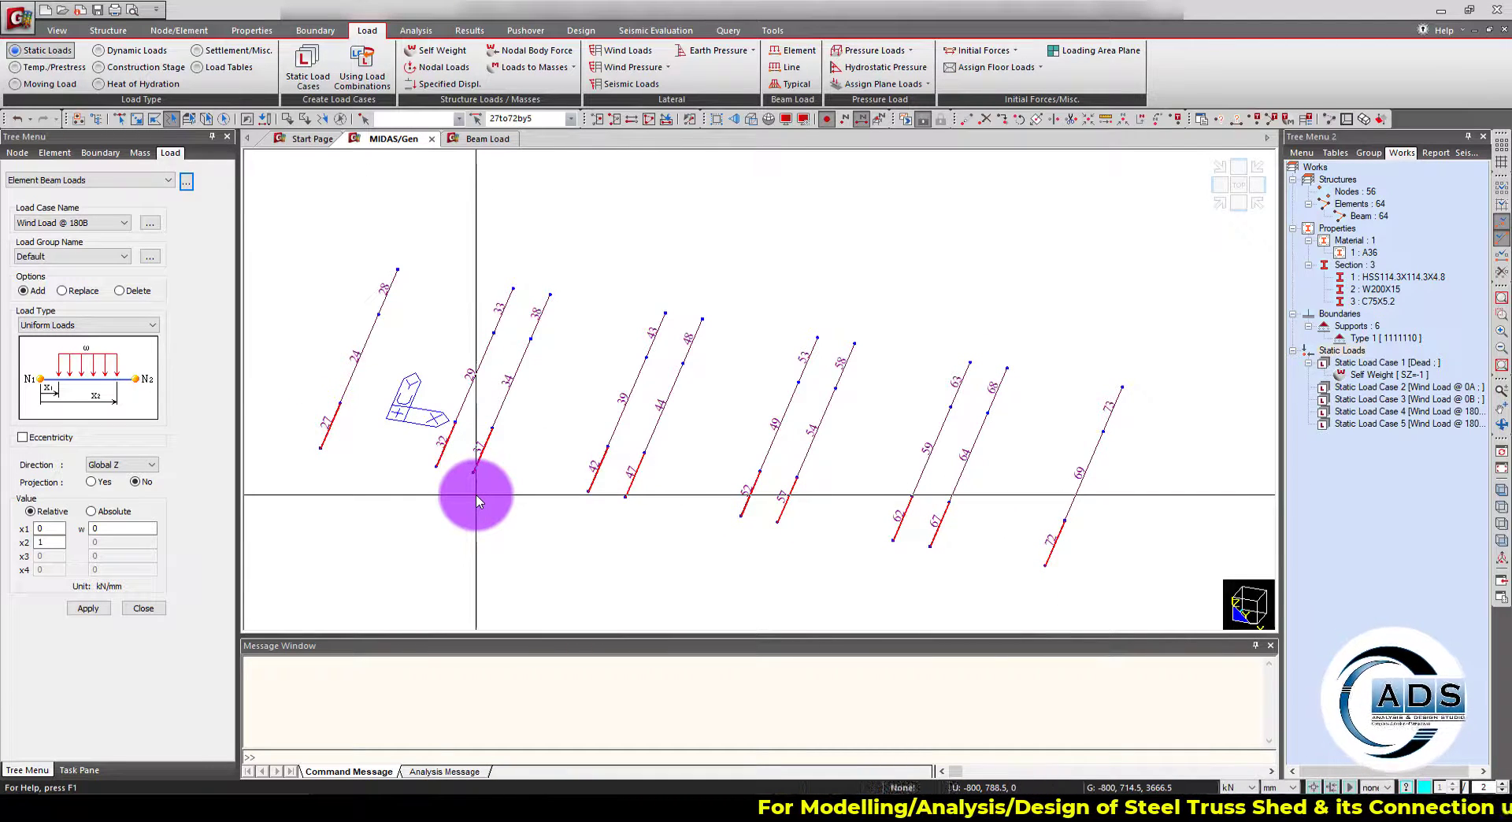
key("Escape")
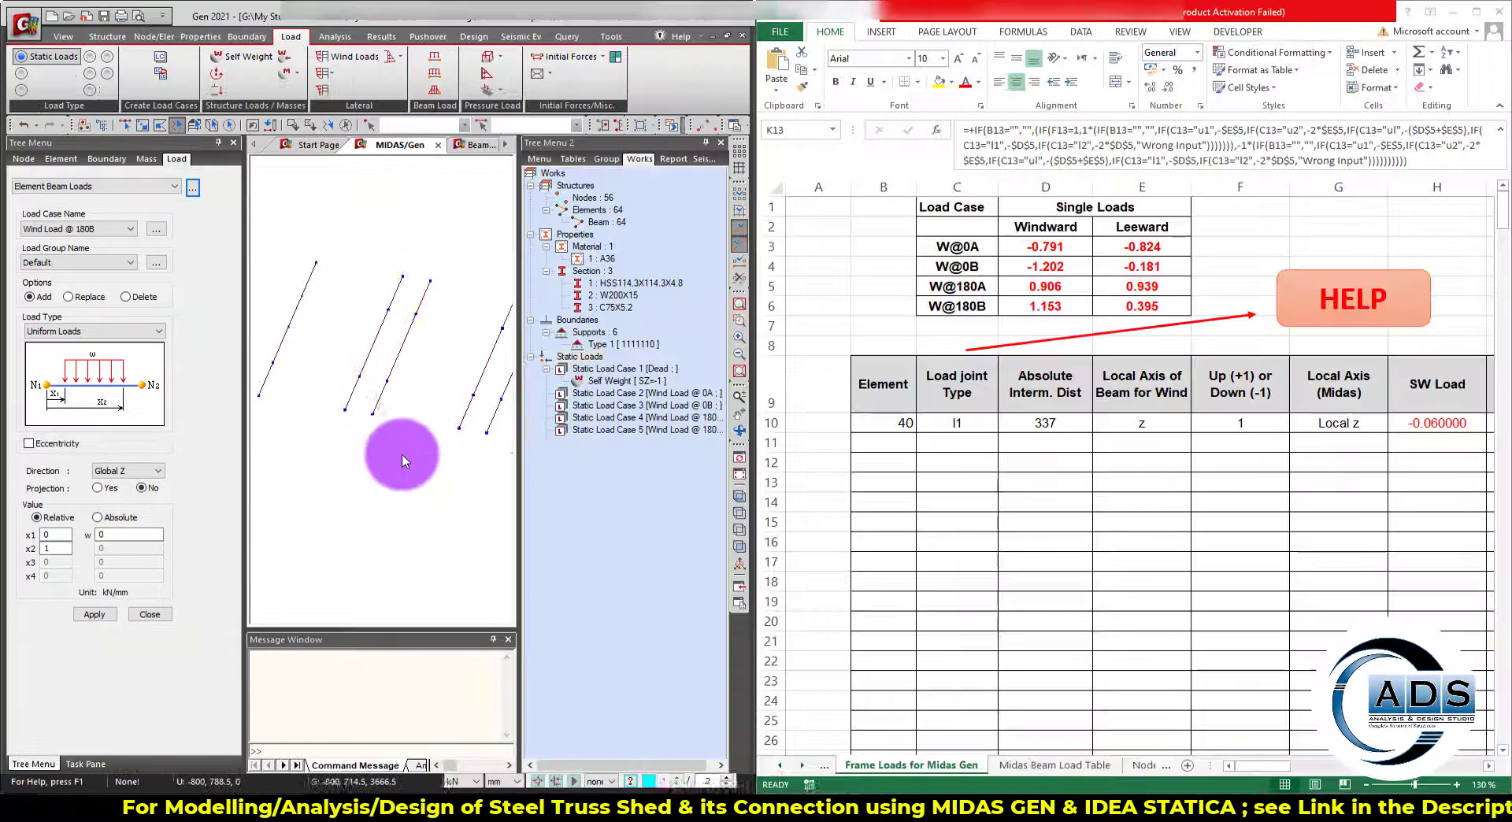
Enter the lower purlin element numbers 27, 32, 37, 42, 47, 52 and 57 in the Excel Element column from row 10.
scroll(377, 398, "up", 3)
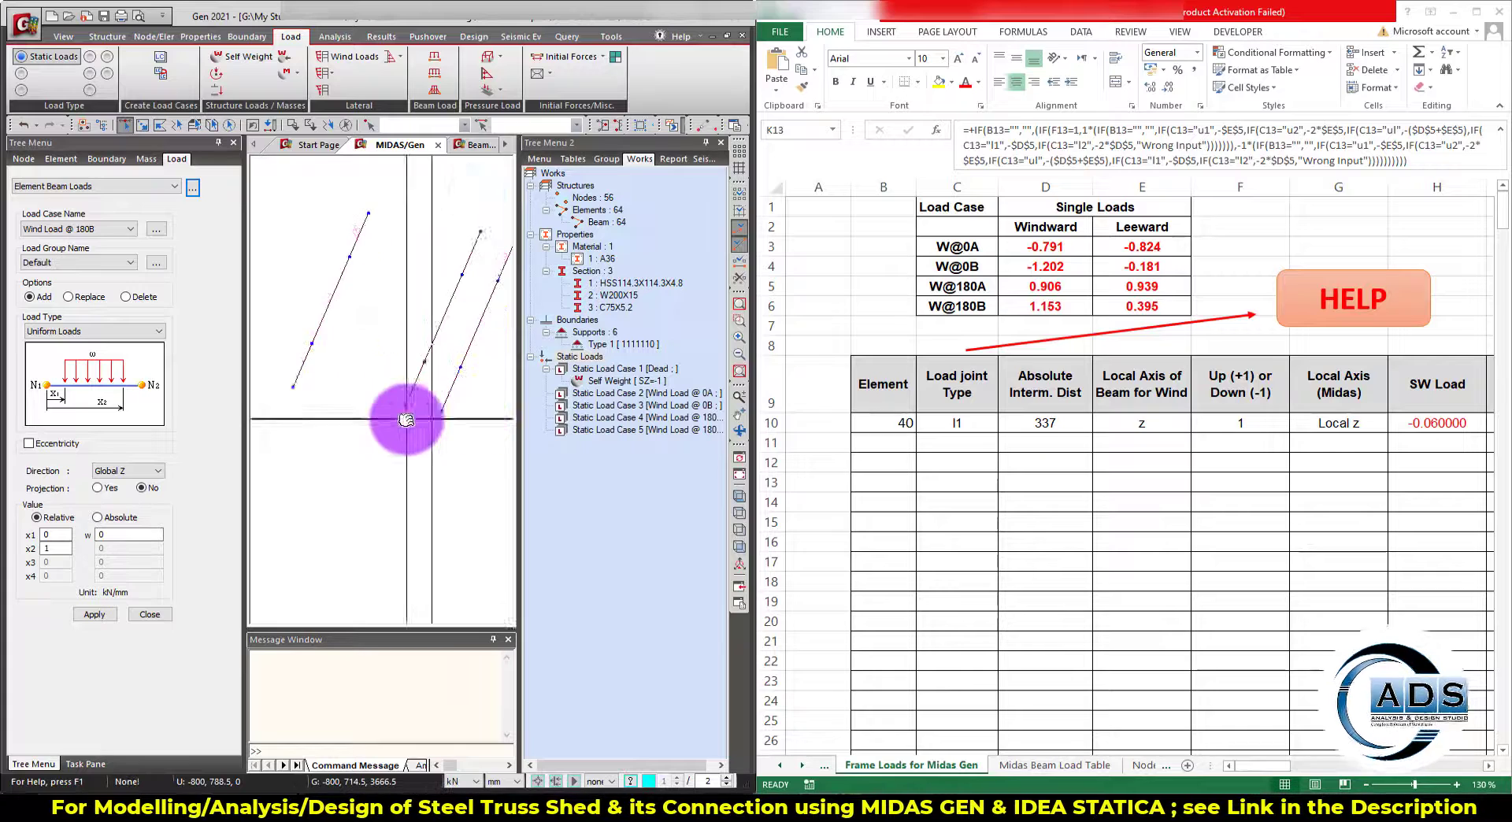
left_click(874, 425)
type("2")
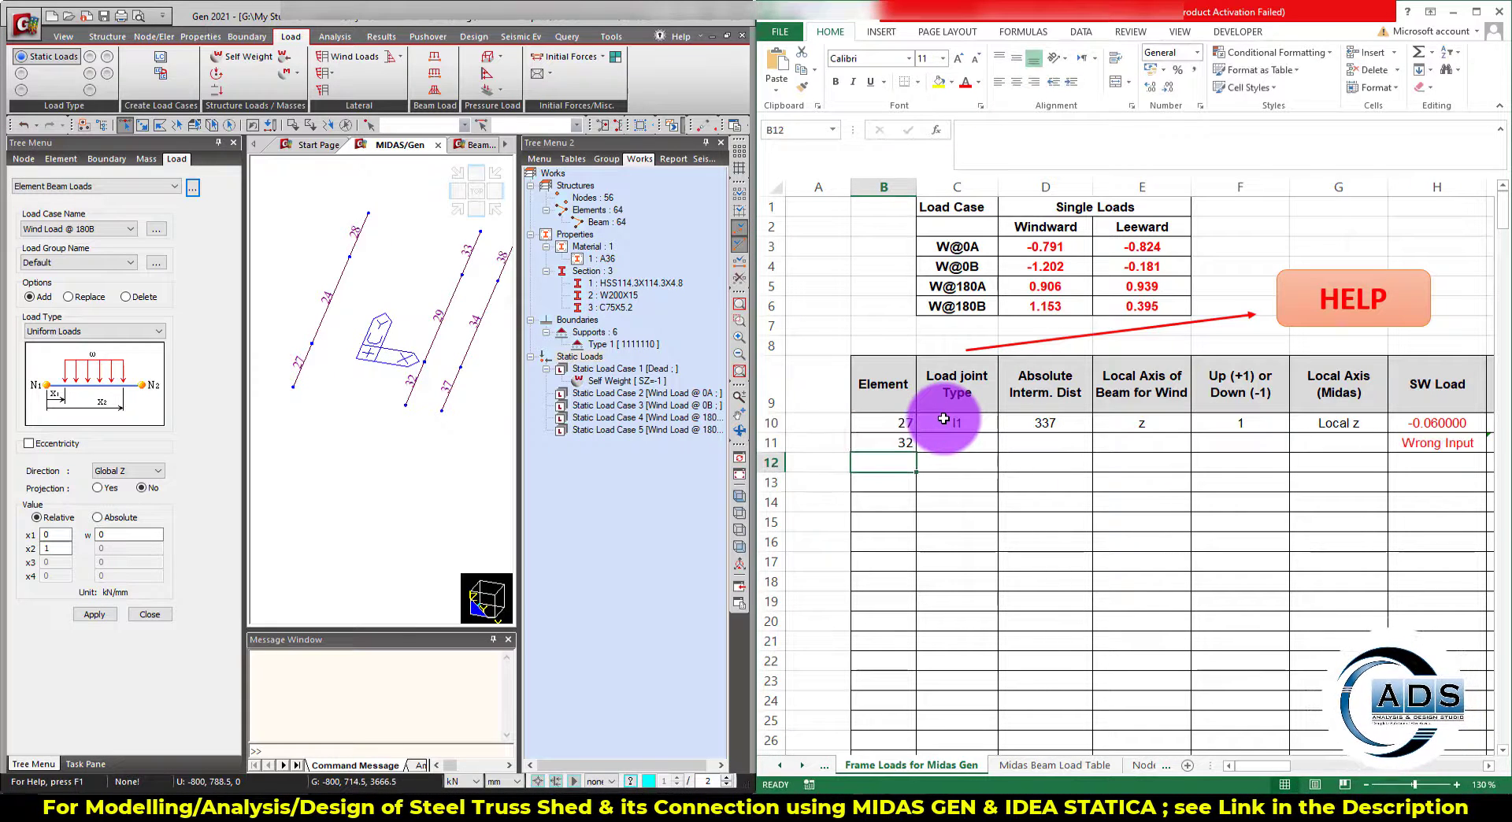
left_click_drag(297, 438, 449, 455)
type("42")
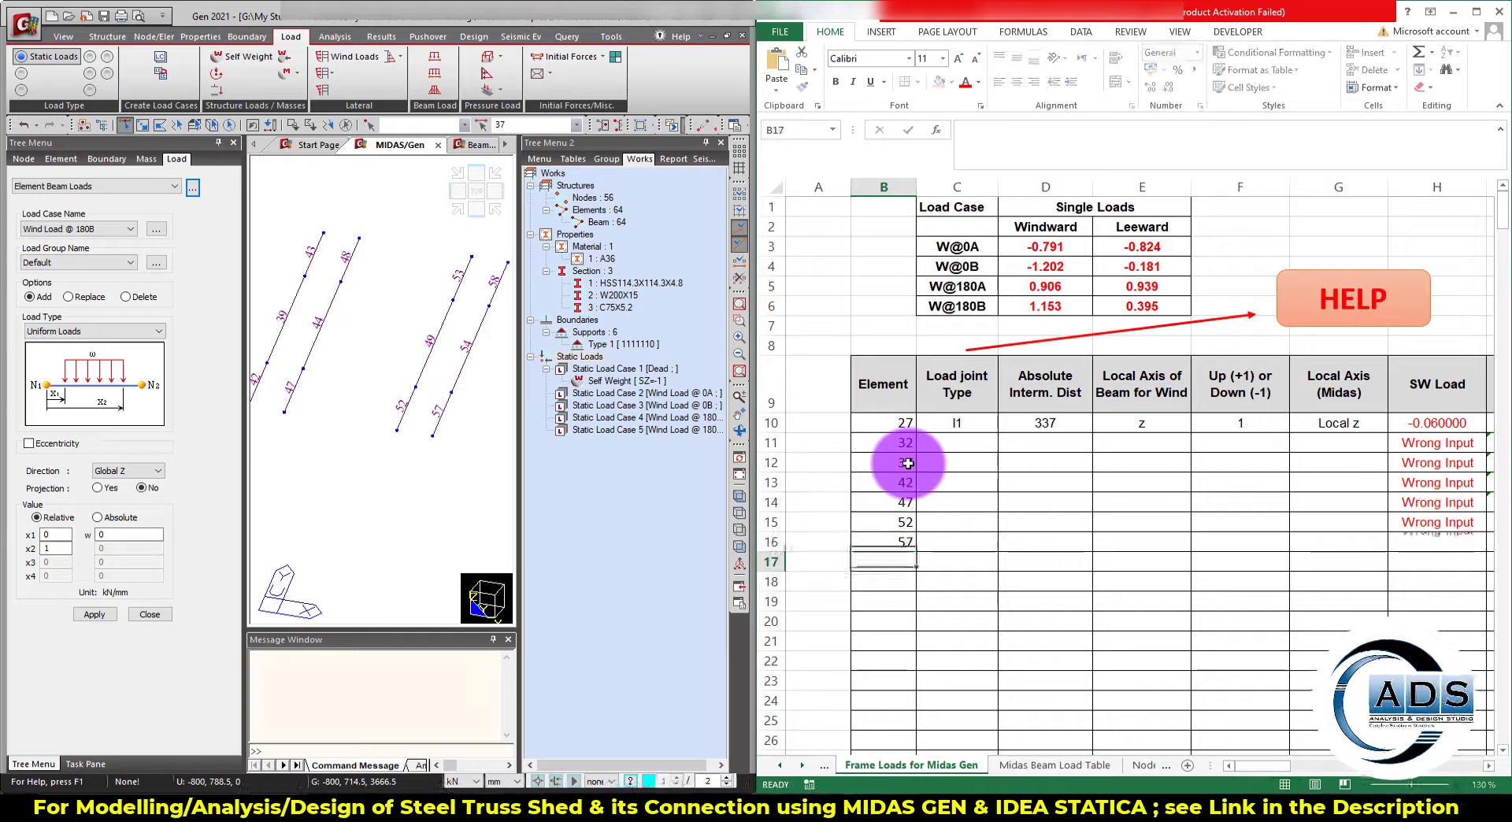
key("Return")
Complete the Element column in Excel with the remaining lower purlin elements 62, 67 and 72.
left_click_drag(347, 453, 523, 475)
type("62")
key("Return")
type("67")
key("Return")
left_click_drag(411, 460, 344, 456)
type("72")
key("Tab")
Maximize MIDAS Gen and select the lower purlin end elements 27 to 72 by 5 with an intersect line.
left_click_drag(252, 488, 422, 280)
left_click(957, 462)
left_click(713, 30)
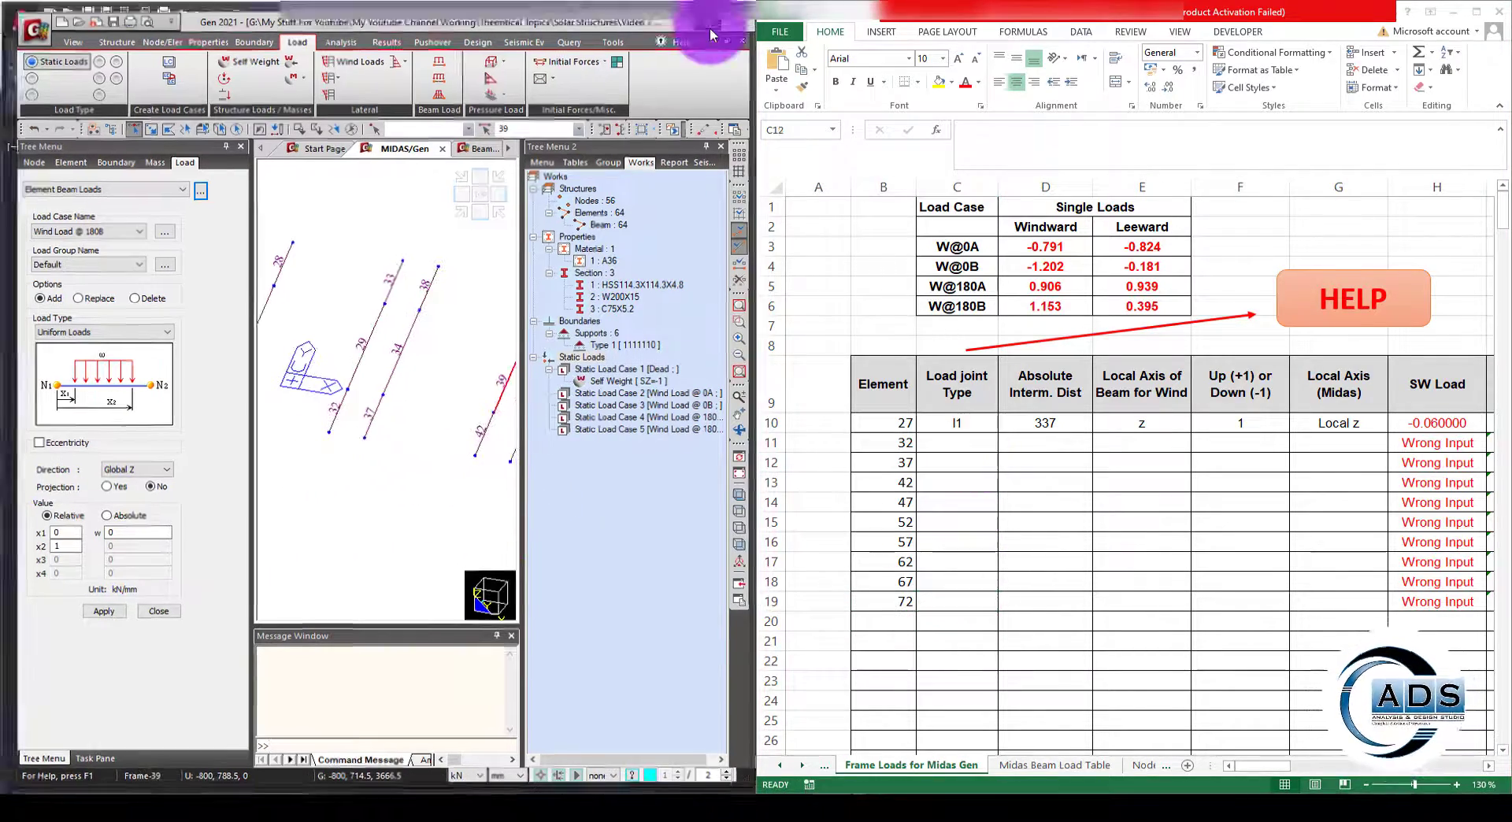
left_click_drag(601, 253, 1076, 483)
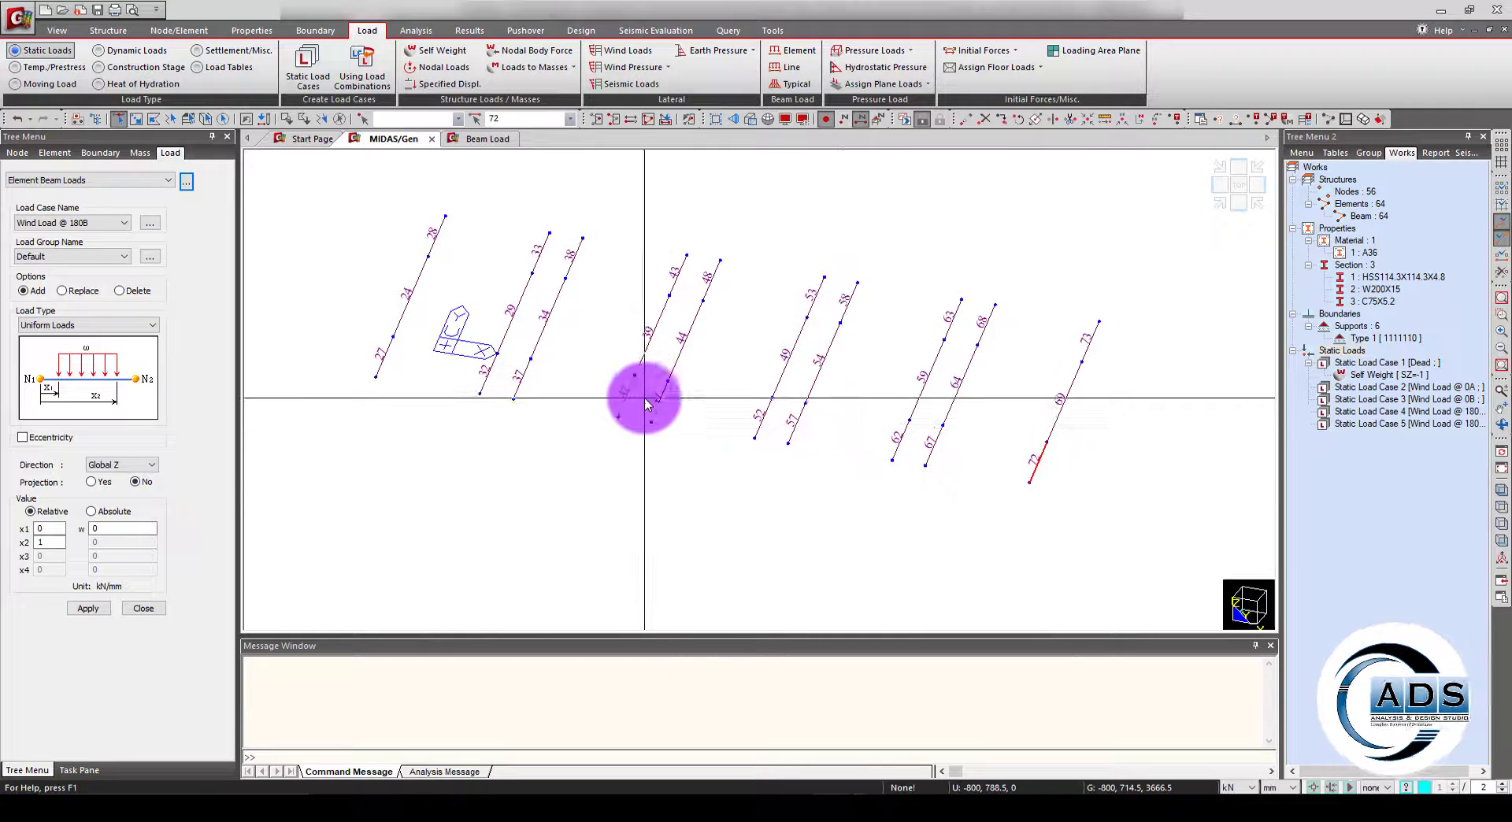
left_click(172, 120)
left_click(1131, 476)
left_click(341, 337)
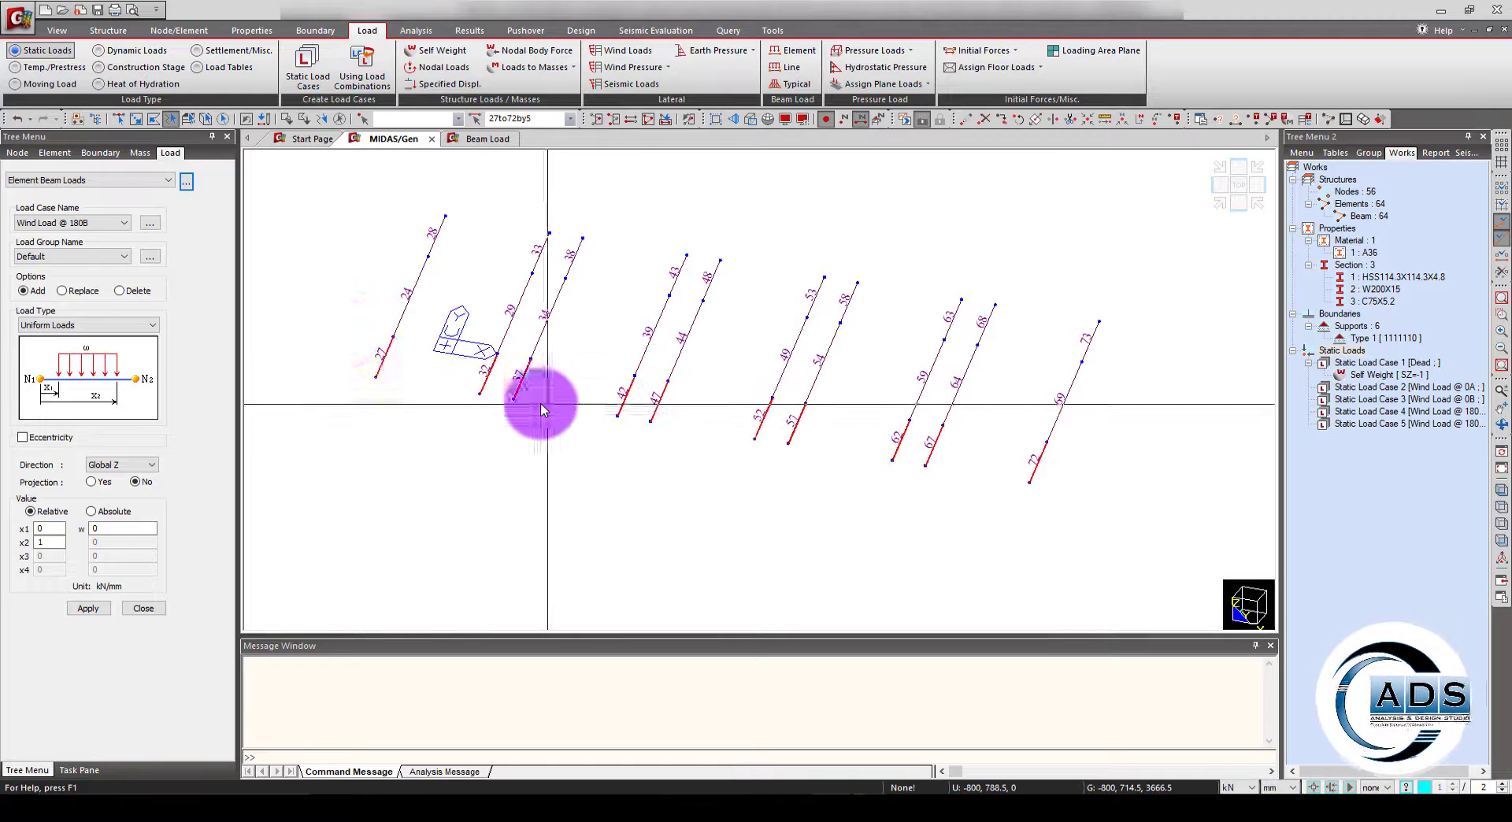
left_click_drag(574, 404, 570, 408)
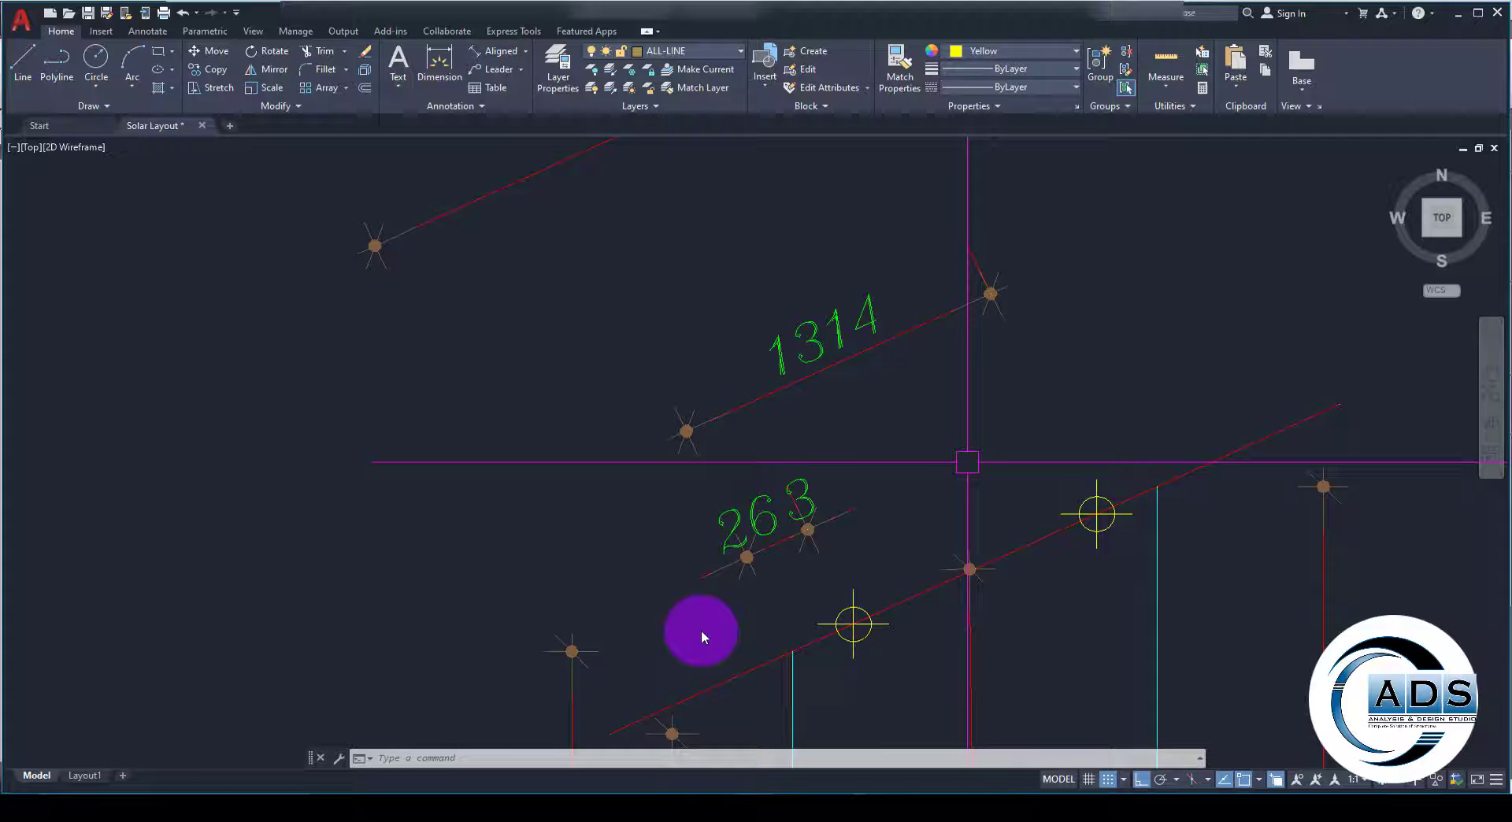
Examine the purlin ends along the lower panel edge in the AutoCAD solar layout.
scroll(996, 439, "down", 3)
scroll(922, 445, "up", 4)
scroll(702, 499, "down", 5)
scroll(786, 394, "up", 5)
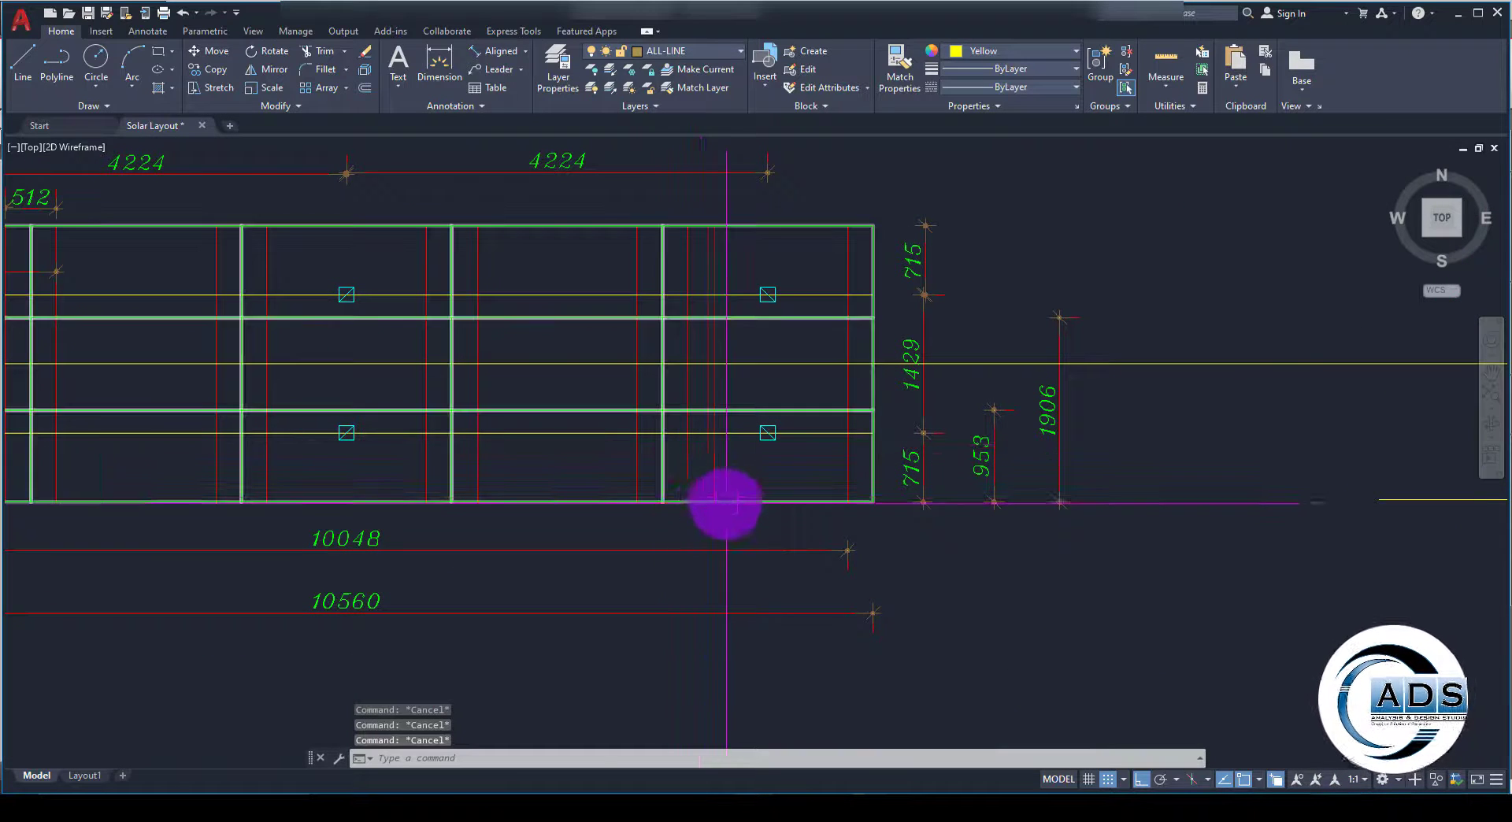
scroll(715, 505, "up", 4)
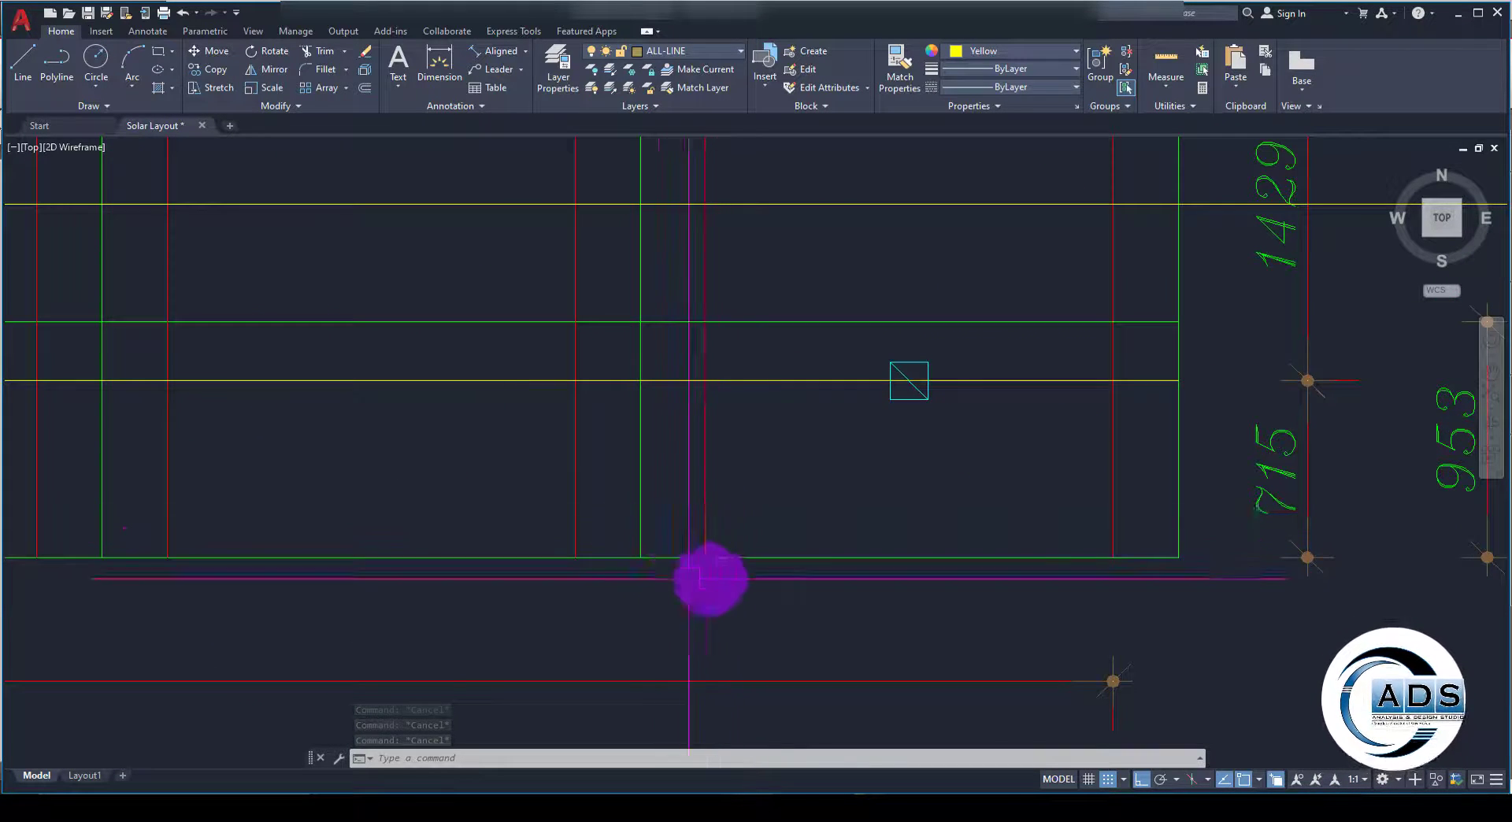
scroll(663, 559, "down", 2)
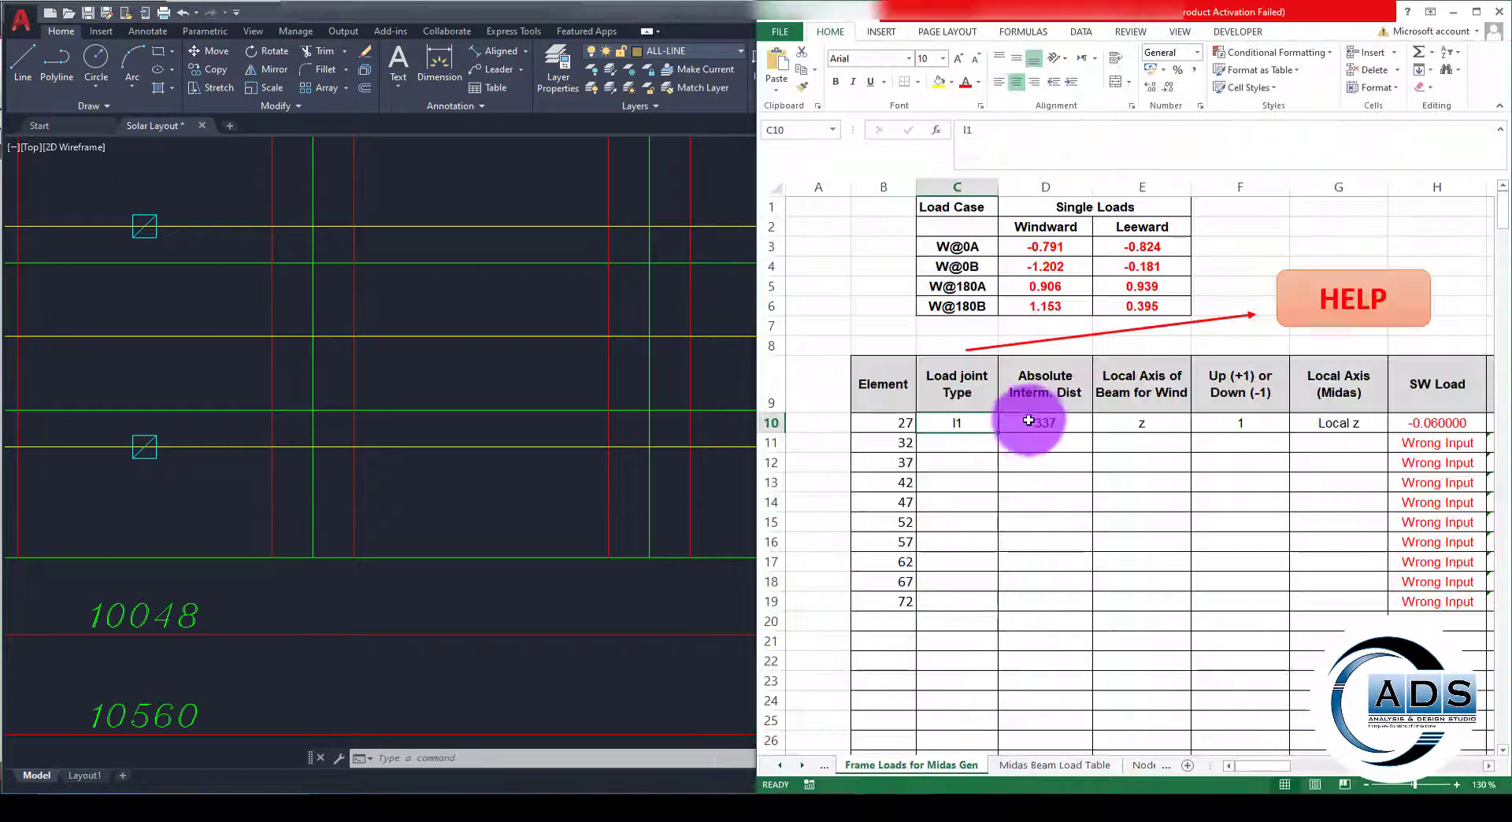
Set the load joint type to L1 for elements 27 to 72 in rows 10 to 19 of the Excel table.
type("L1")
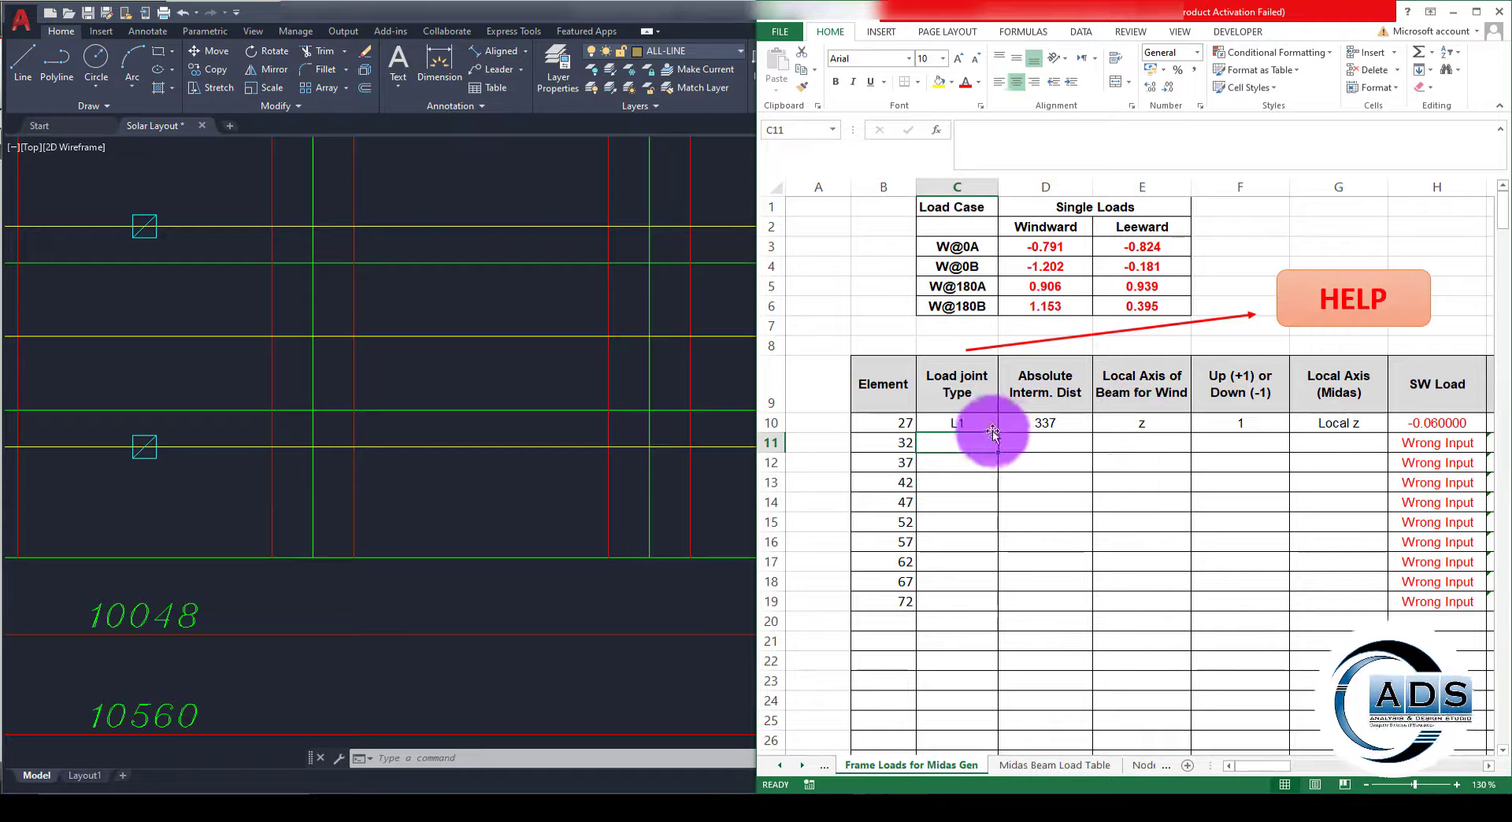
left_click_drag(981, 443, 979, 601)
key("Return")
left_click(1057, 559)
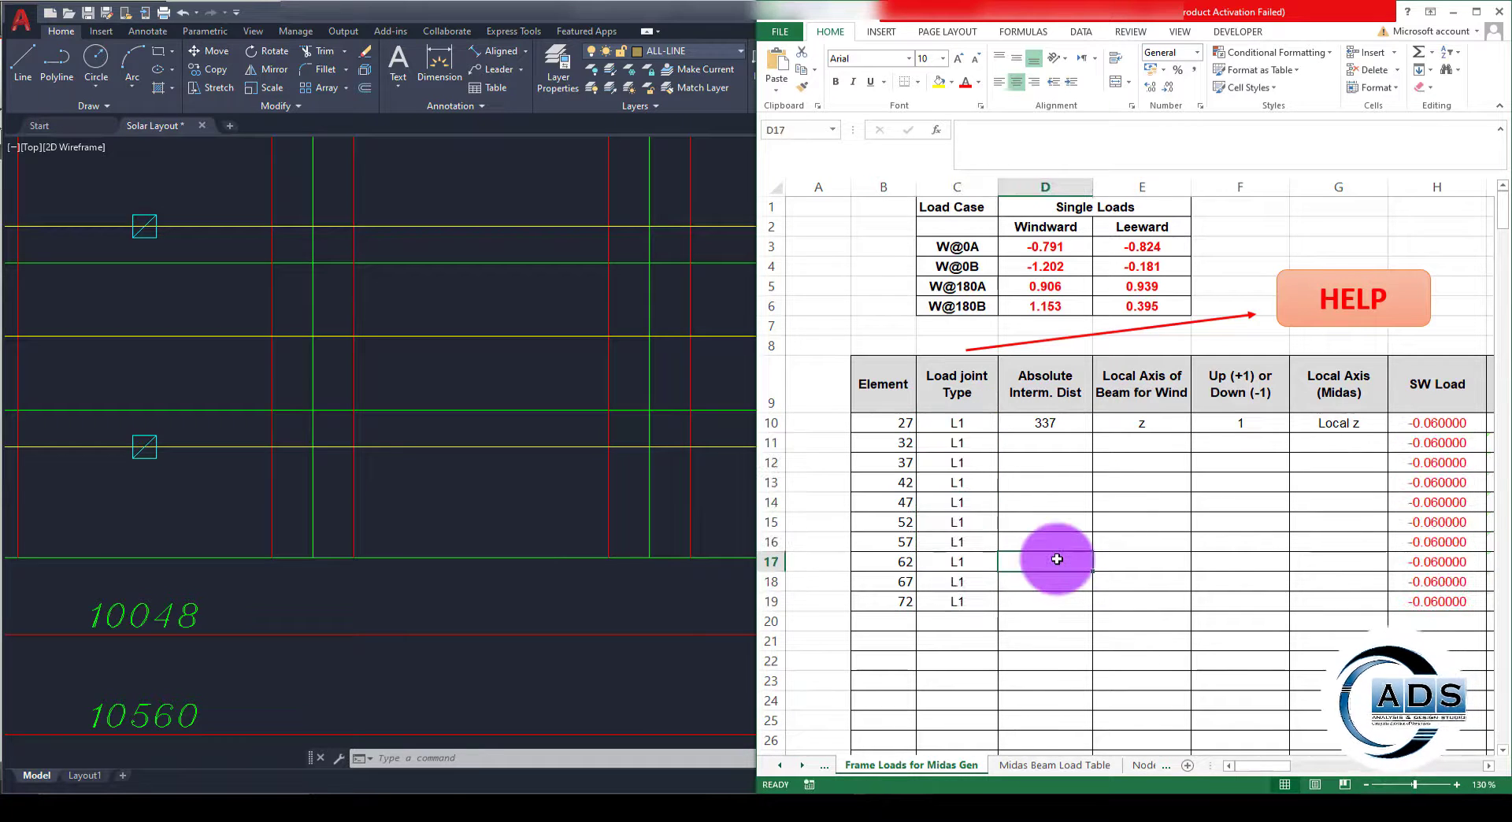
Enter upper purlin elements 28 to 73 by 5 in rows 20 to 29 and assign them load joint type U1.
scroll(1032, 551, "down", 3)
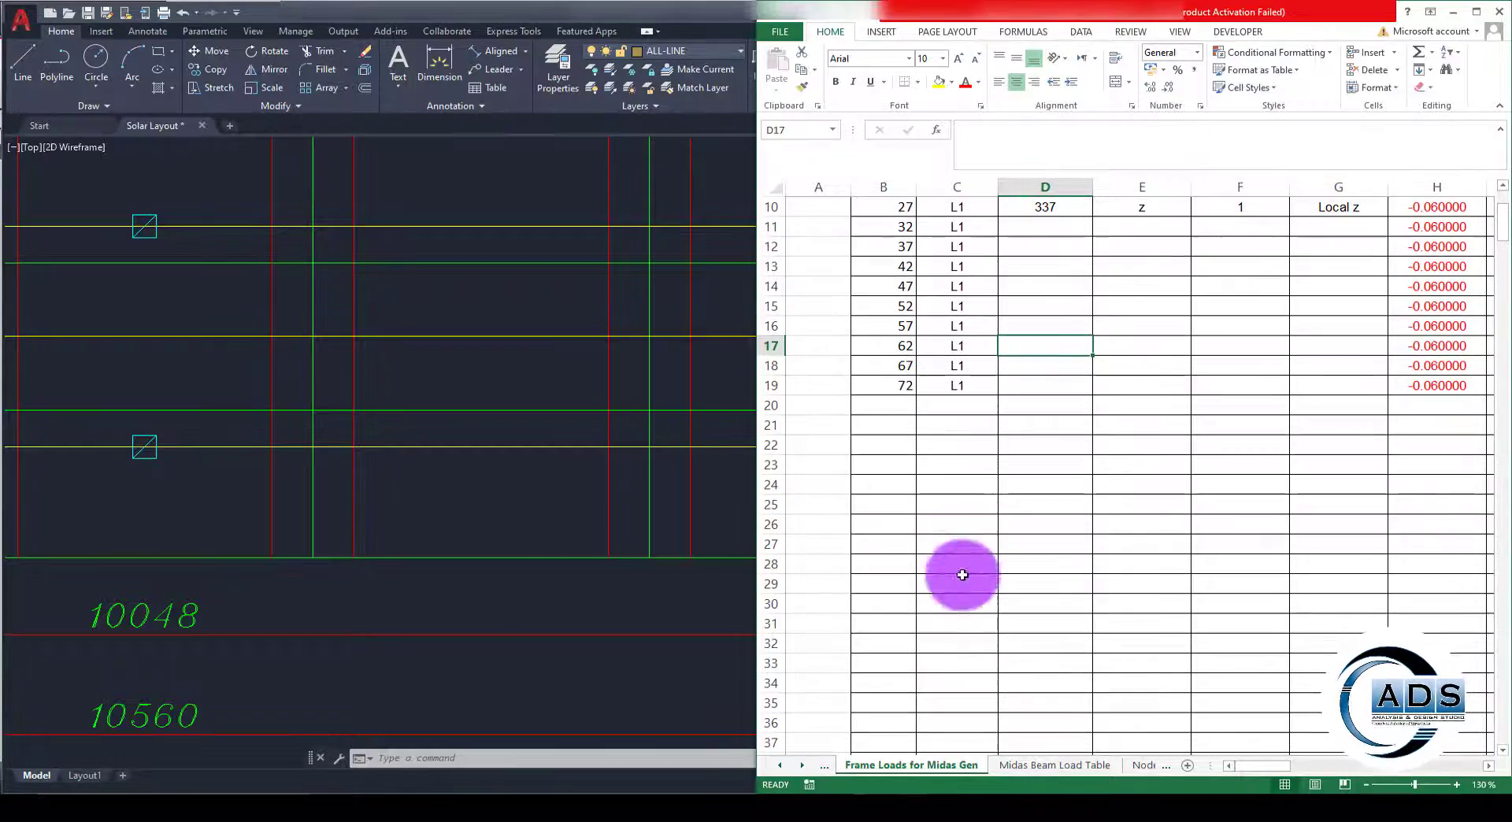
left_click(337, 256)
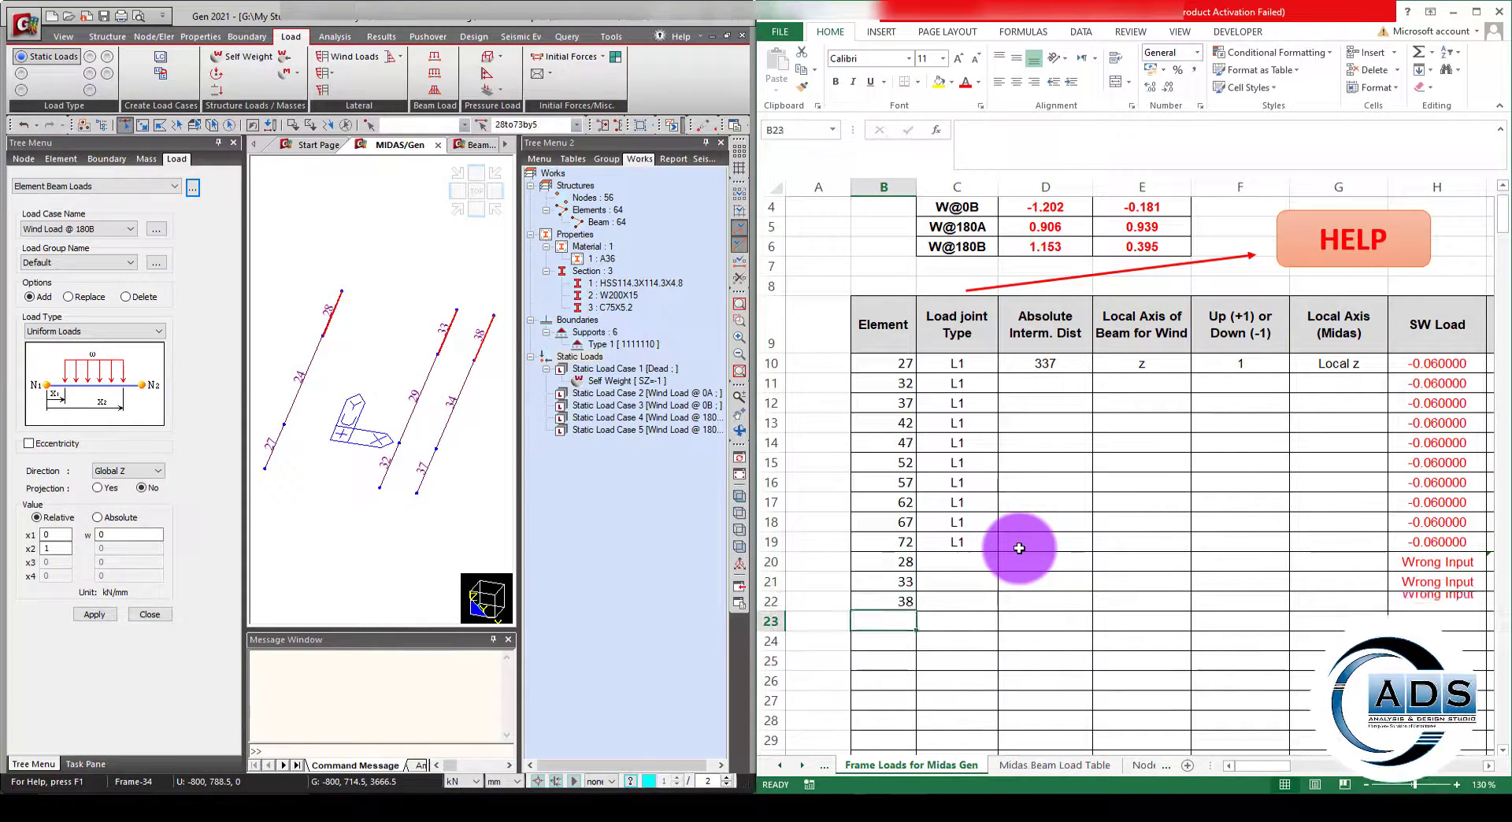
type("43")
key("Return")
type("48")
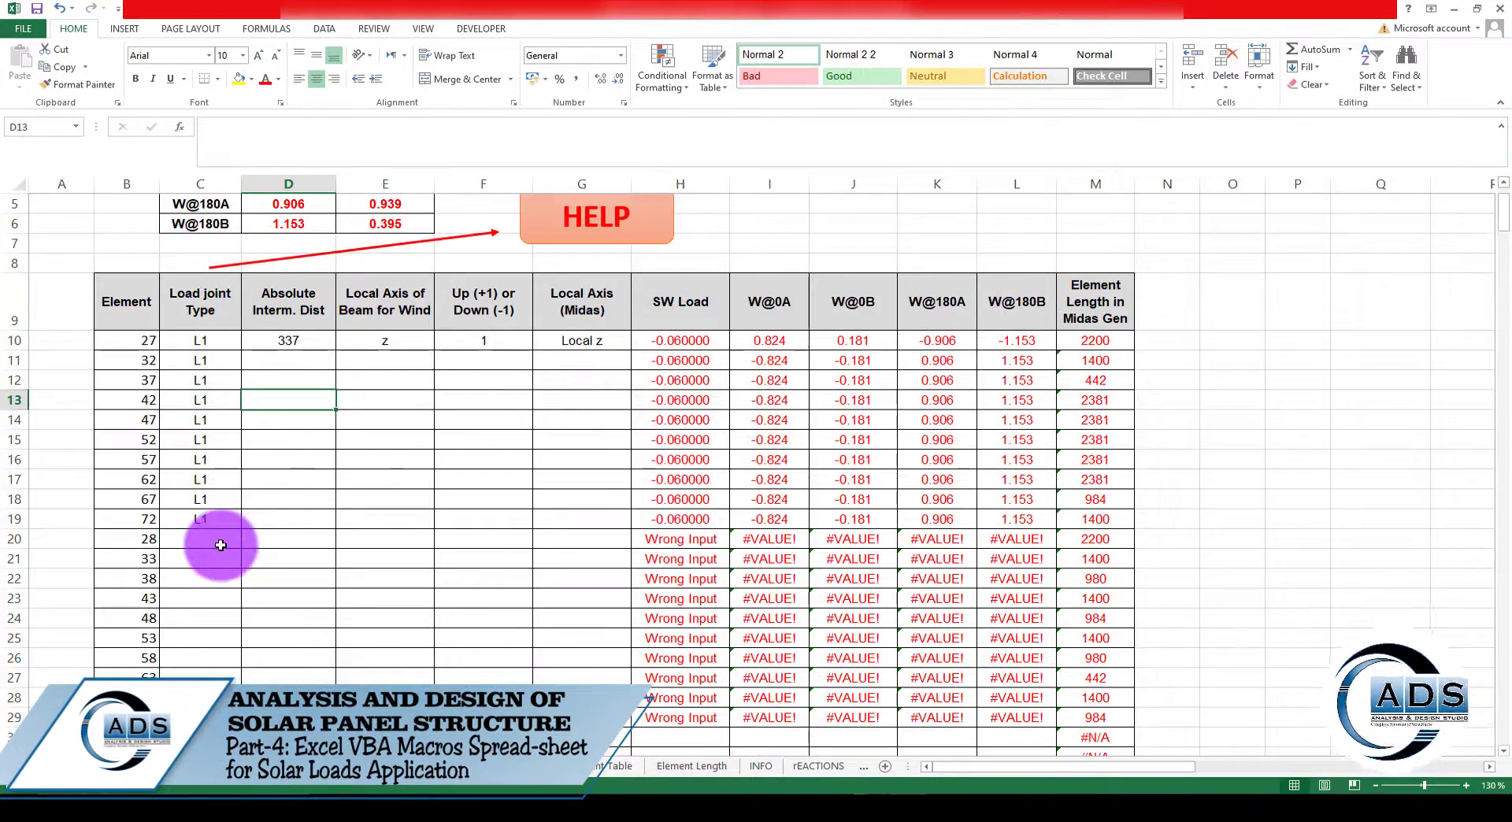
scroll(221, 473, "down", 1)
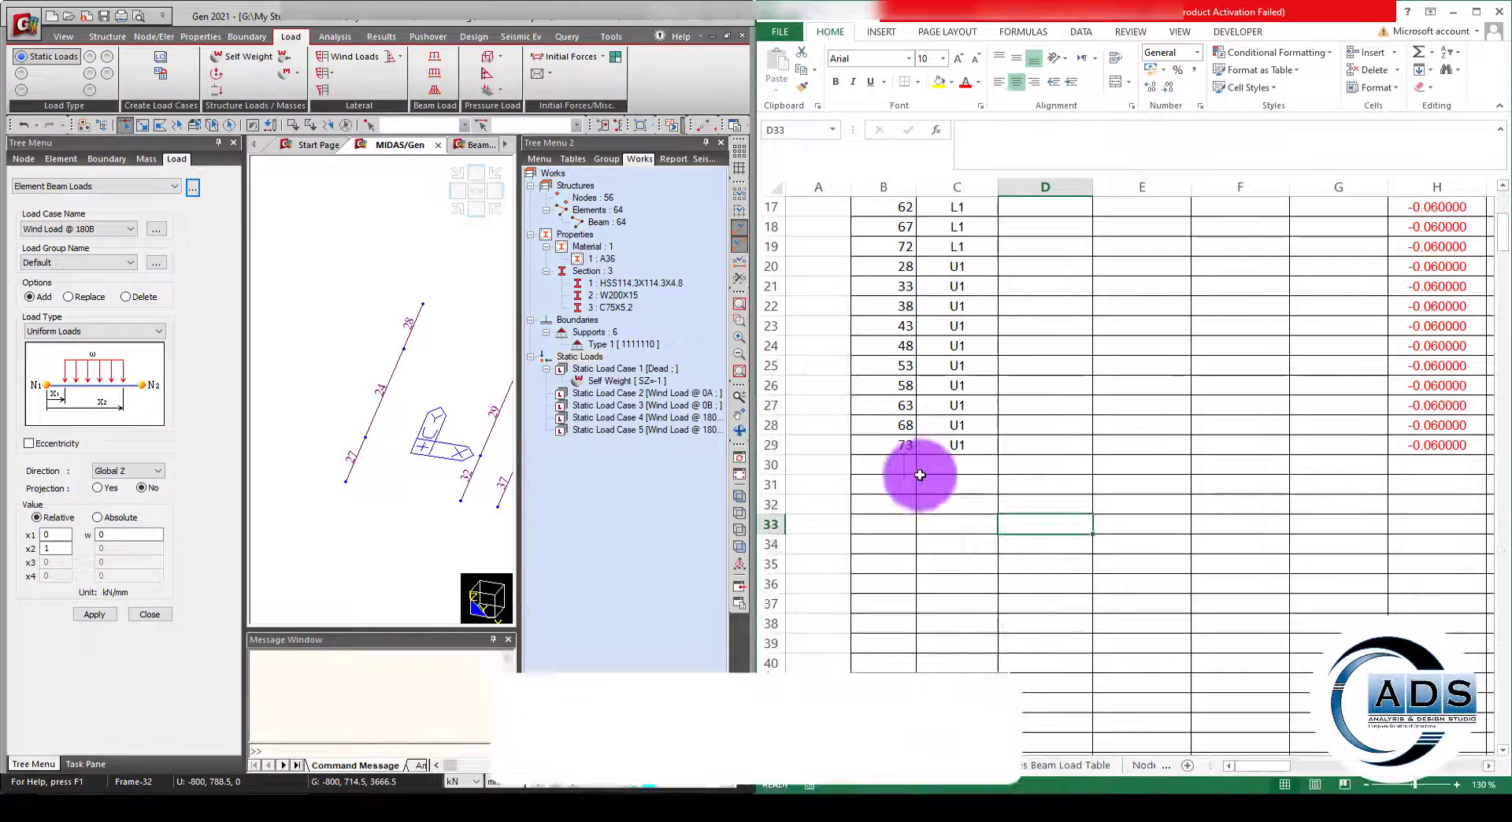
Enter the middle purlin element numbers 24, 29, 34, 39 and 44 in the Element column from row 30.
left_click(906, 465)
type("24")
key("Return")
type("29")
key("Return")
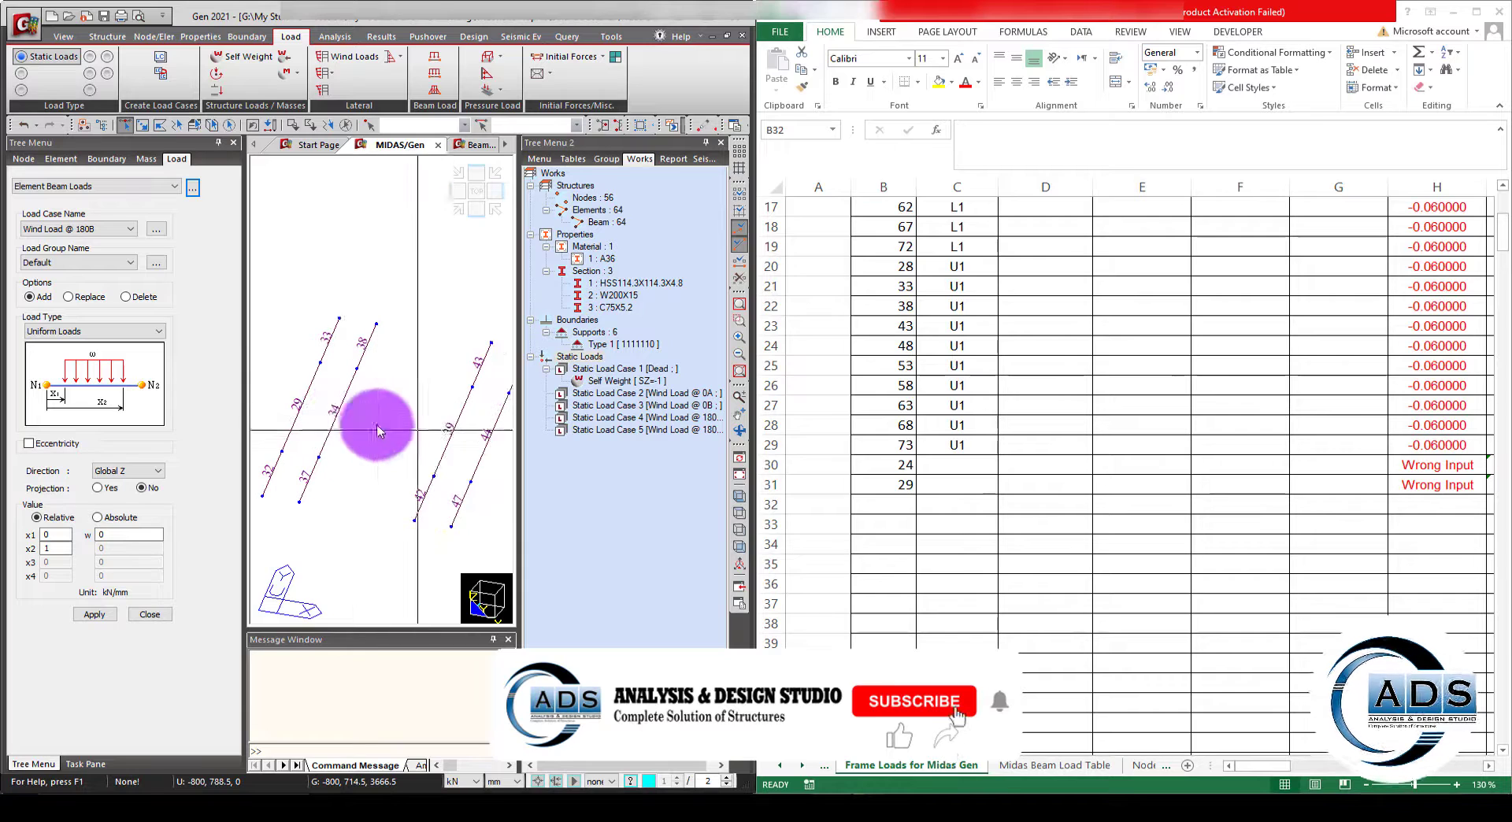
left_click(953, 503)
type("34")
key("Return")
type("39")
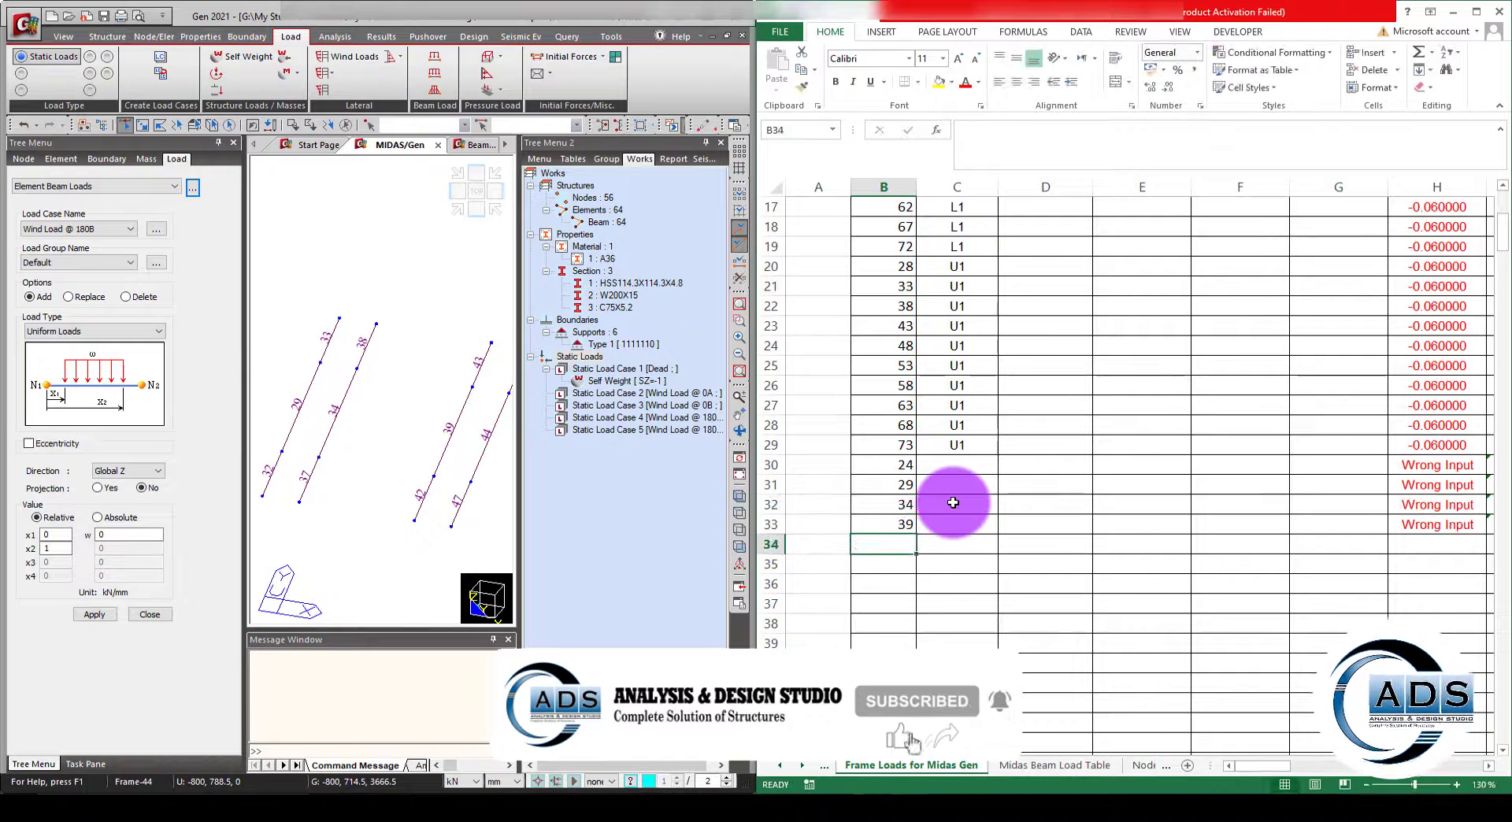
key("Return")
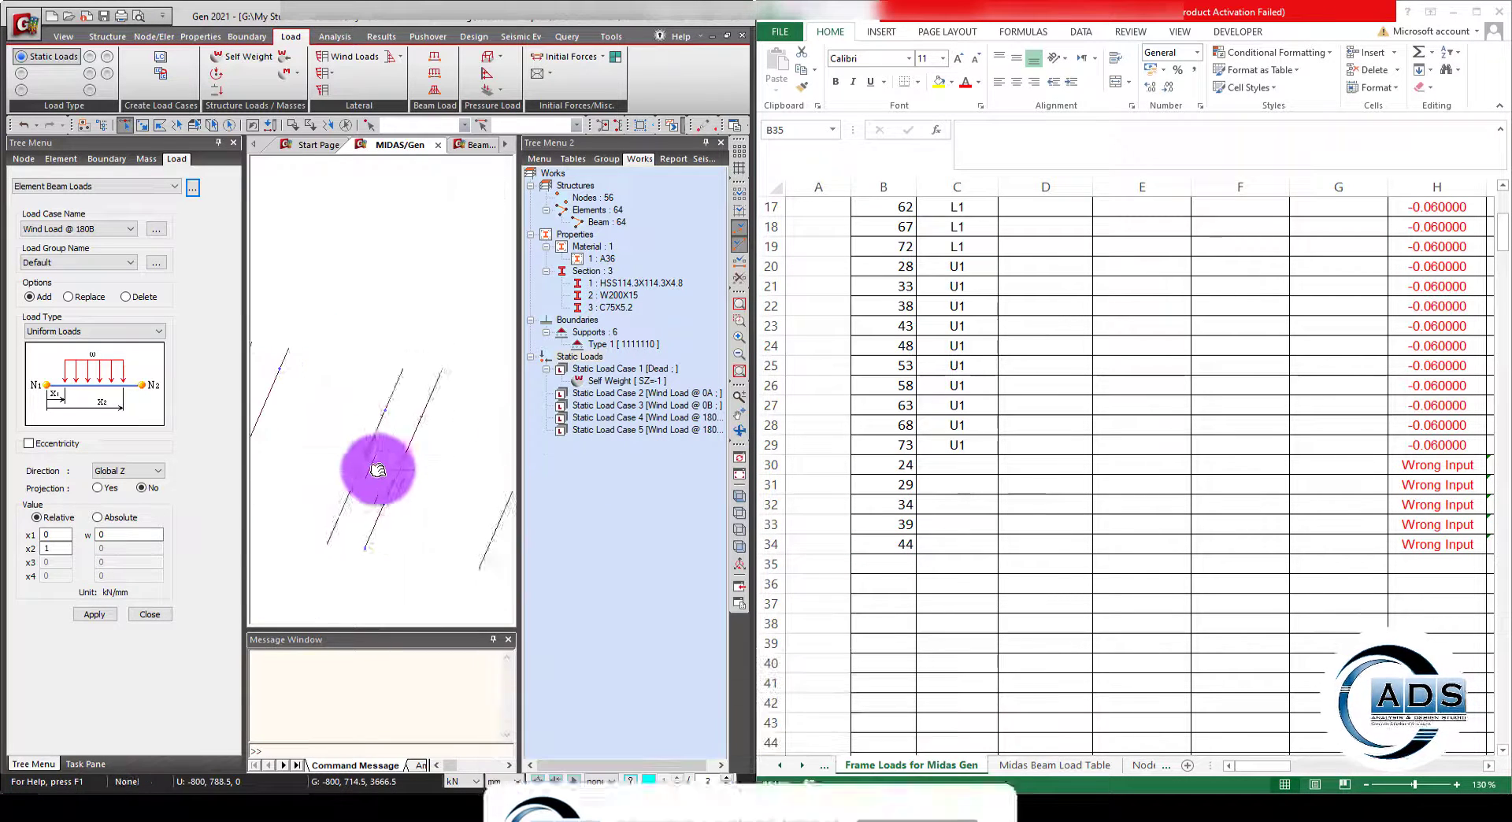
Complete the middle purlin elements with 49, 54, 59, 64 and 69 in rows 35 to 39.
type("49")
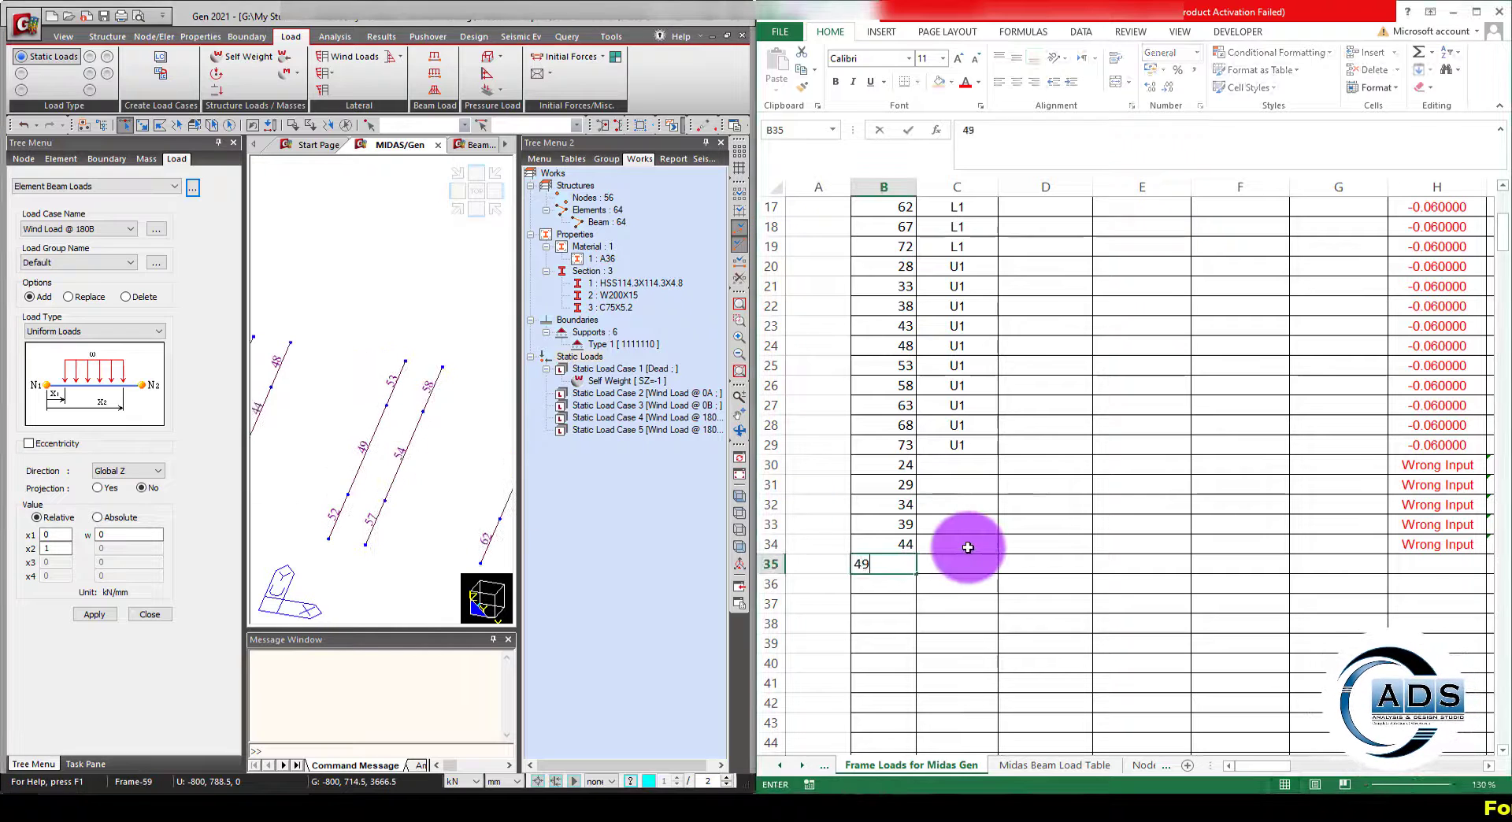
left_click(959, 544)
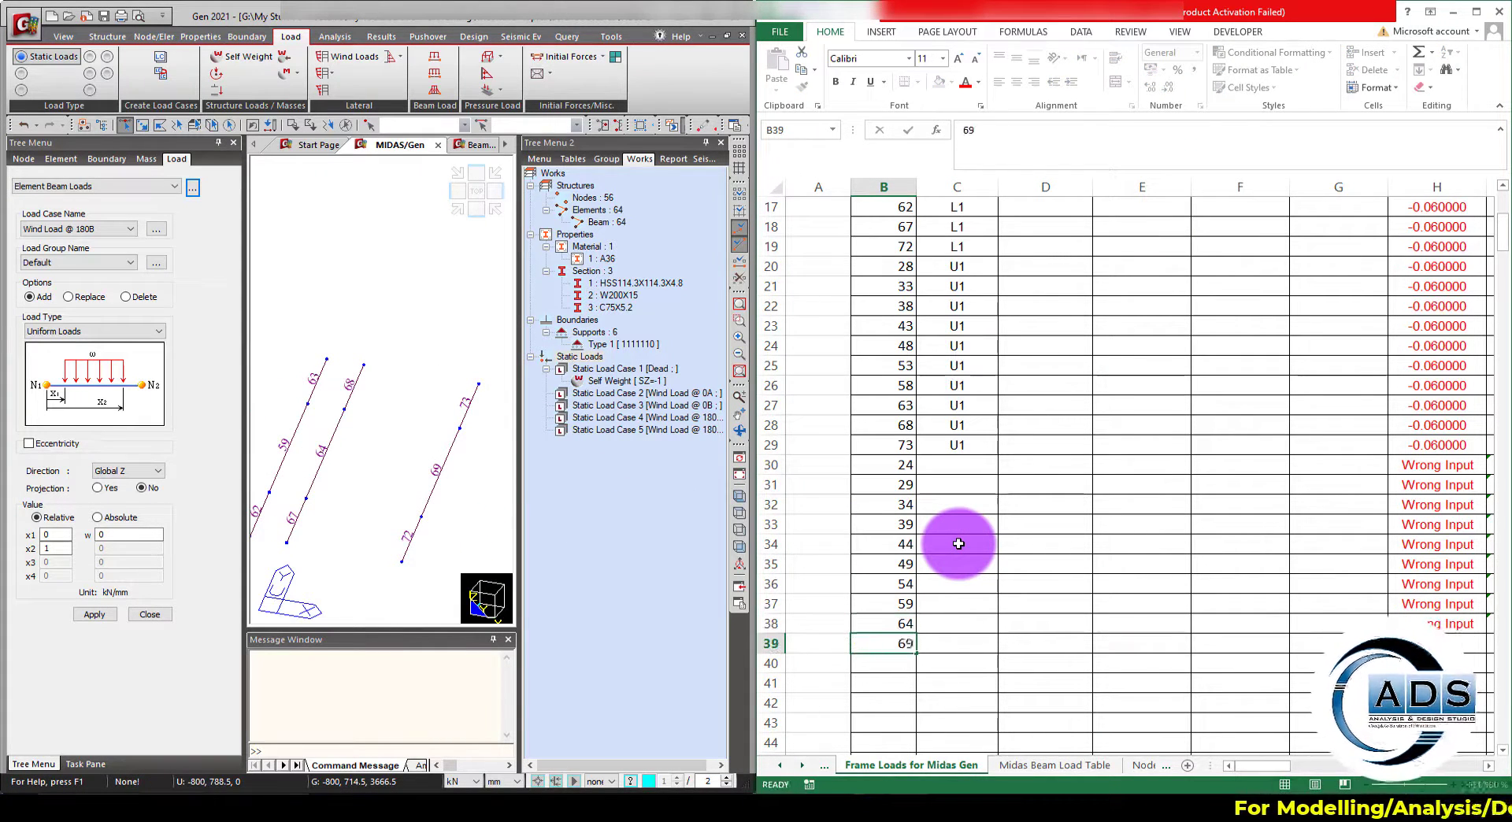
key("Return")
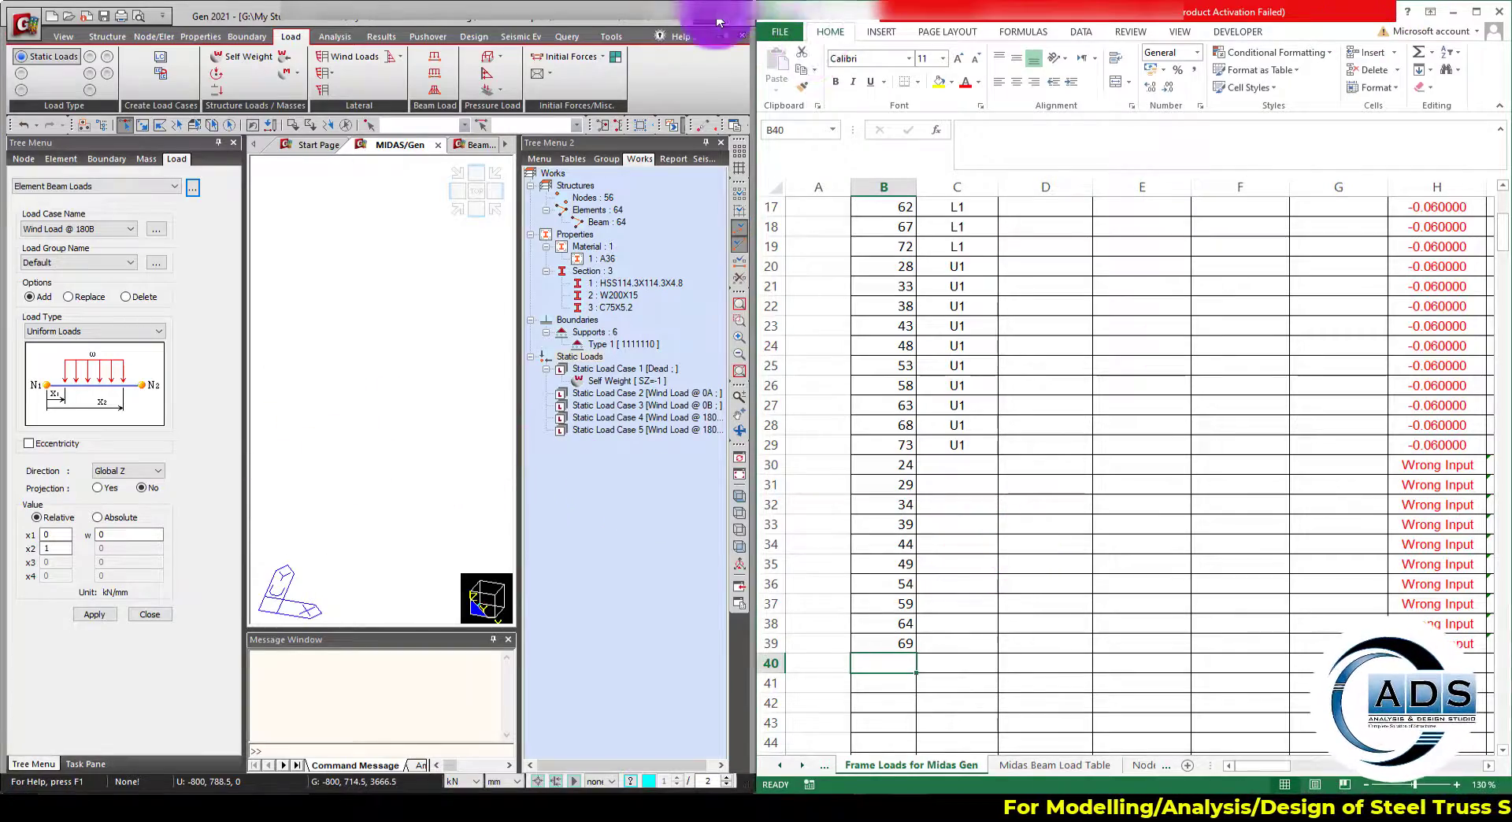
Maximize Excel and assign load joint type U2 to the middle purlin elements 24 to 69 in rows 30 to 39.
left_click(723, 17)
left_click(1457, 11)
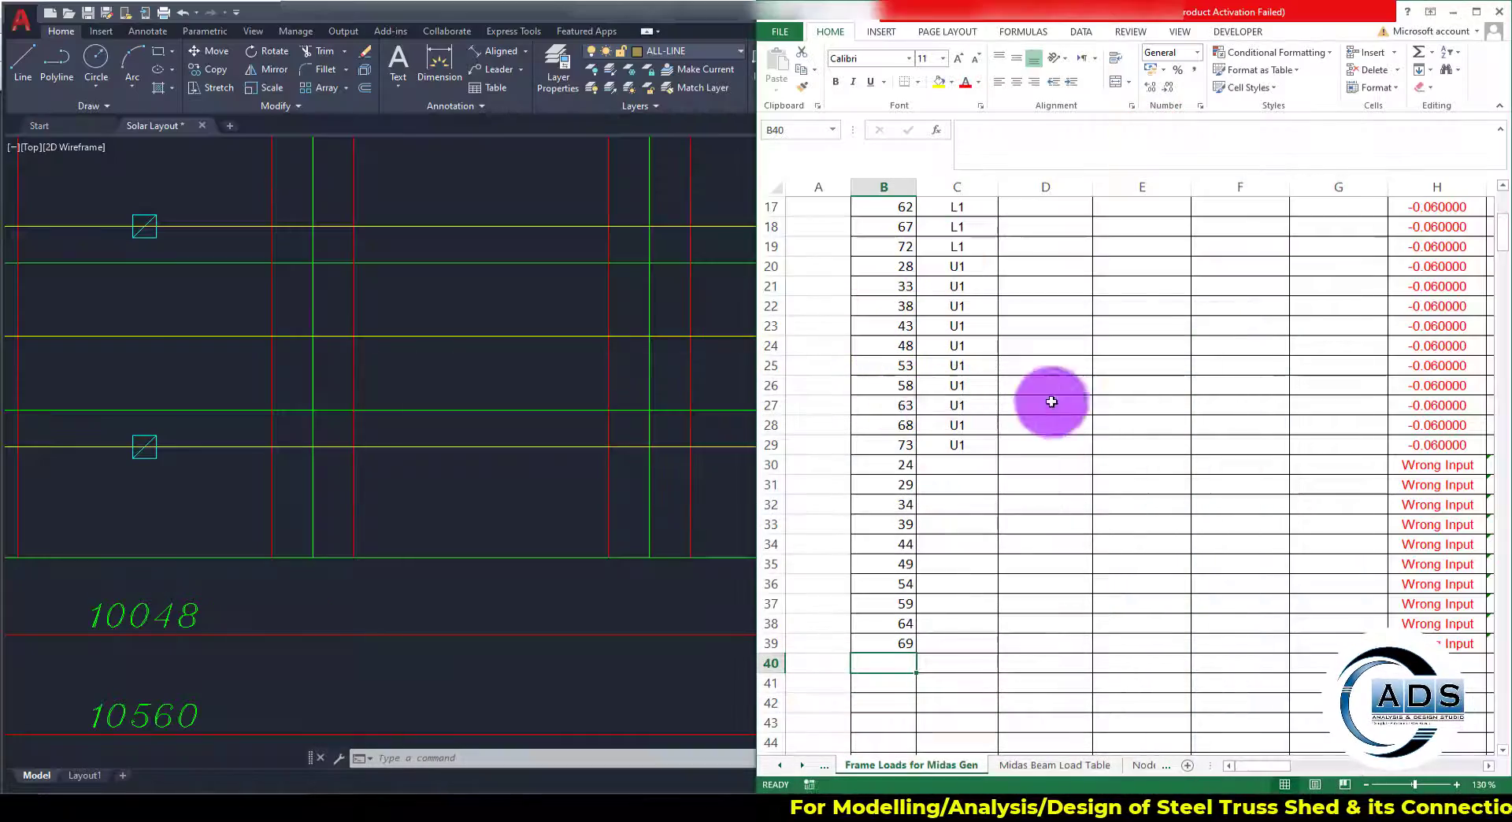
left_click(1478, 12)
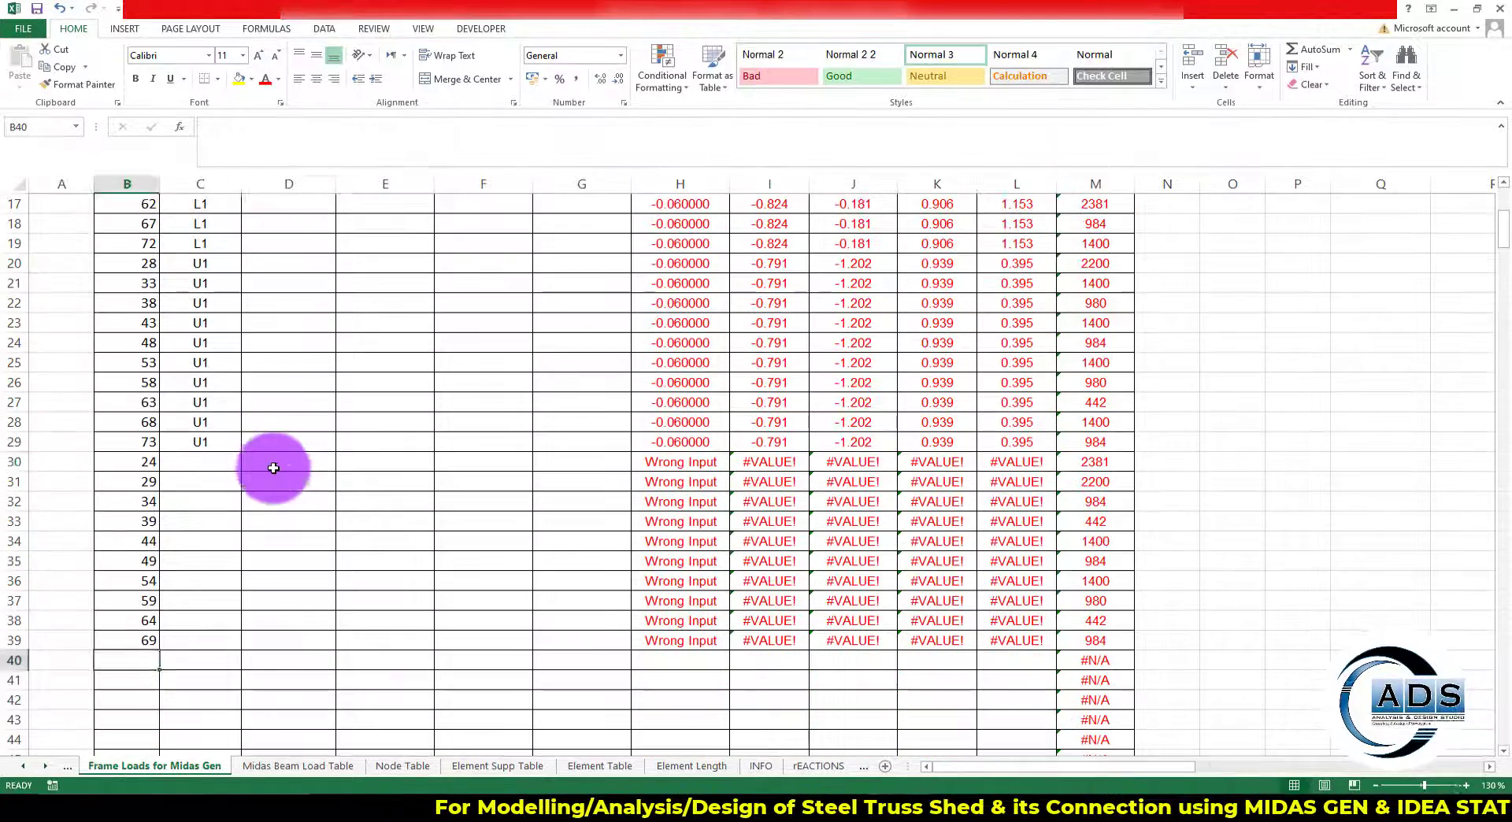
left_click_drag(148, 466, 149, 641)
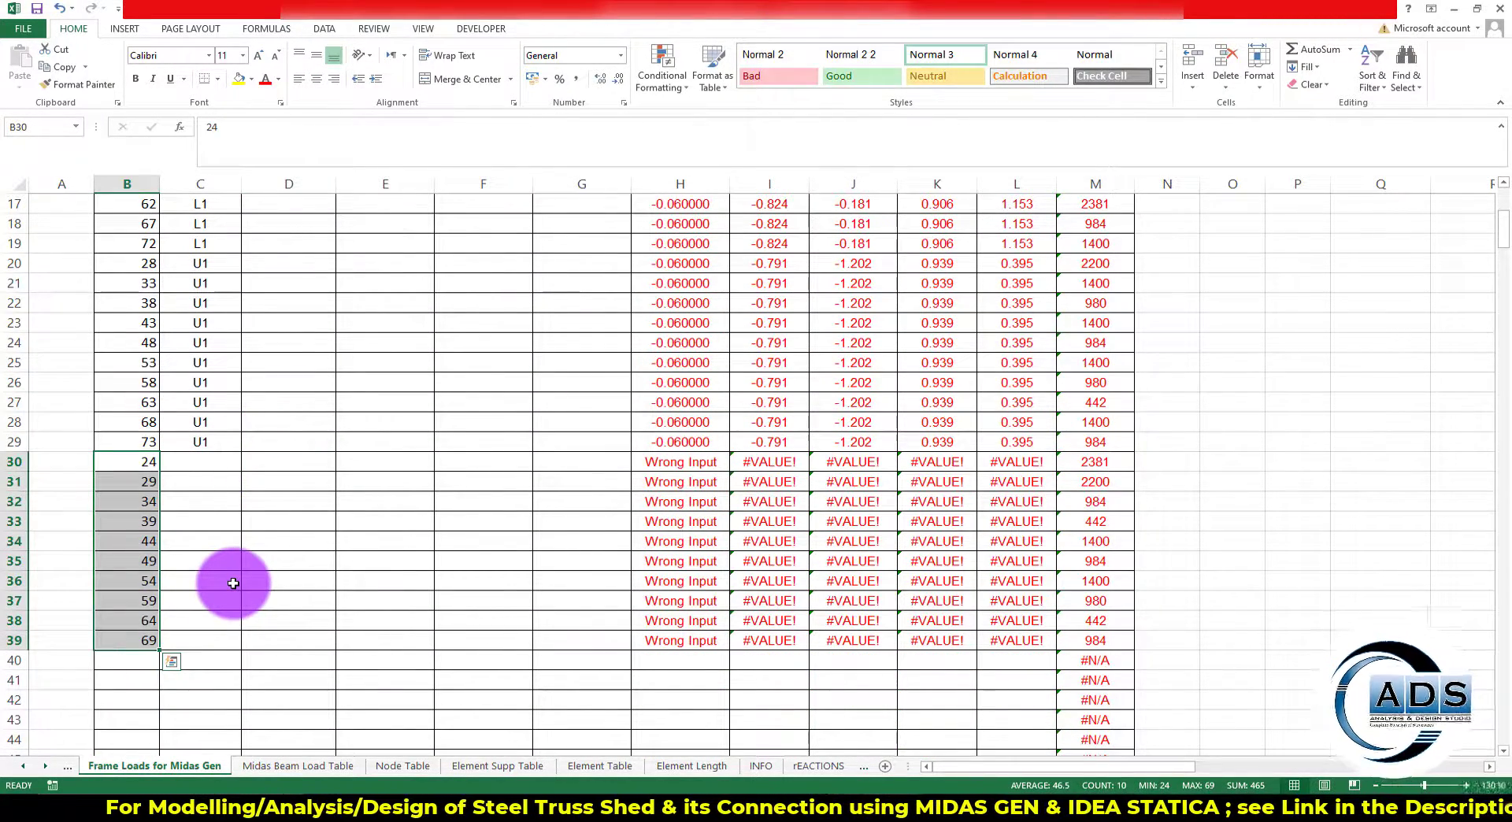
left_click(234, 572)
left_click_drag(149, 463, 150, 640)
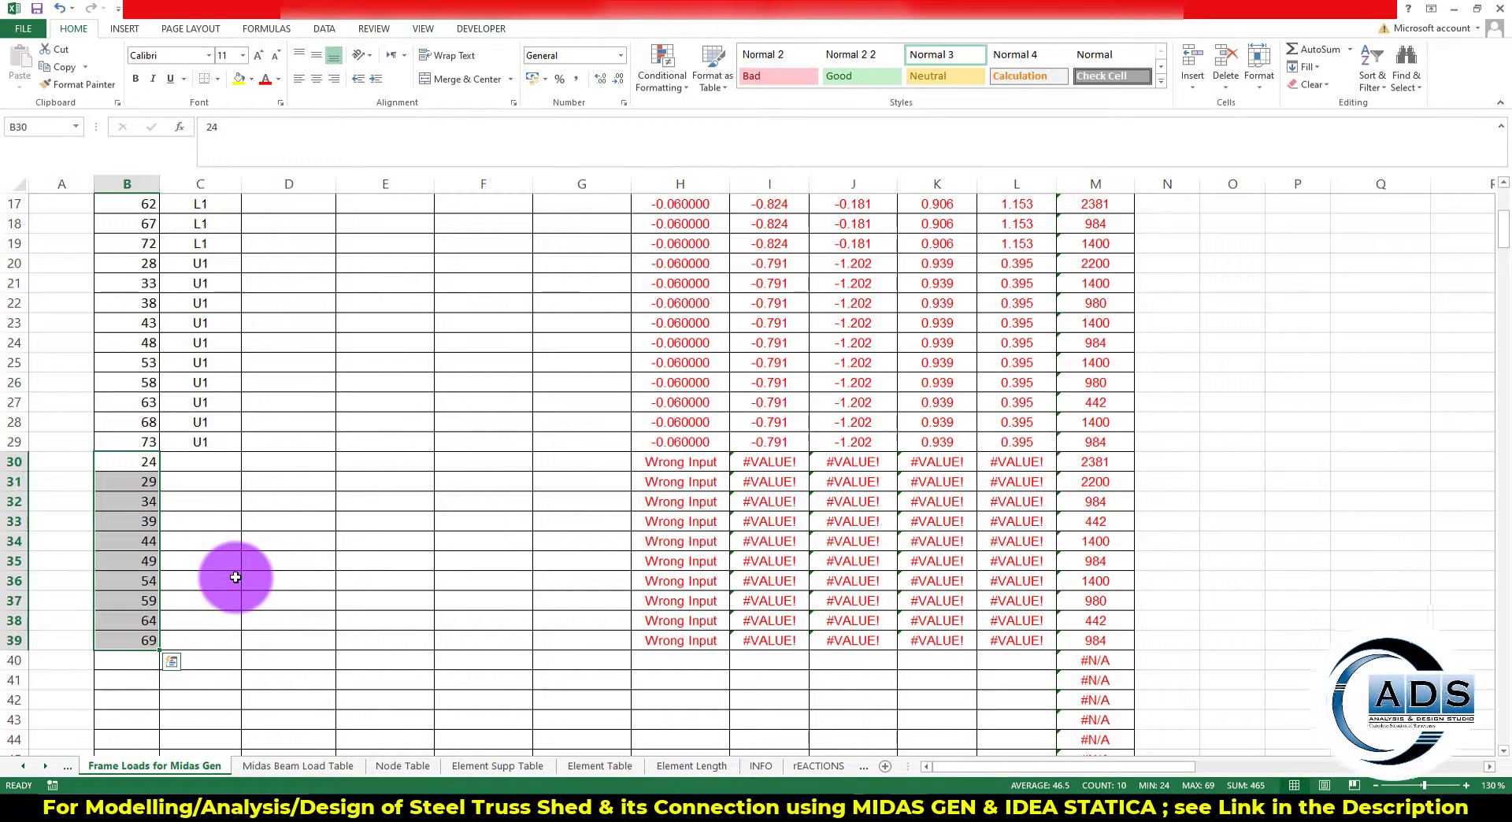
left_click(267, 528)
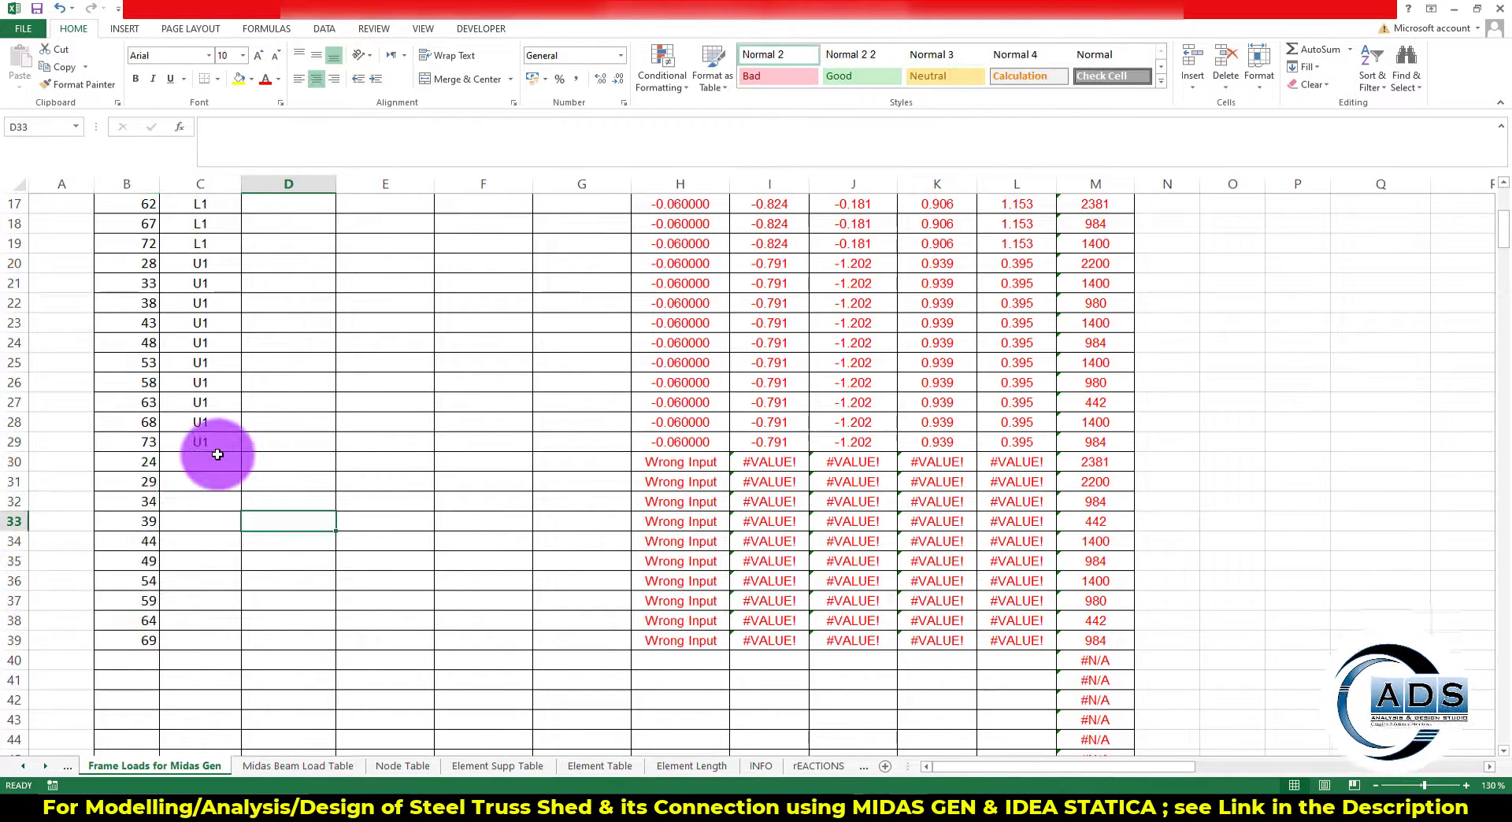
type("U2")
key("Return")
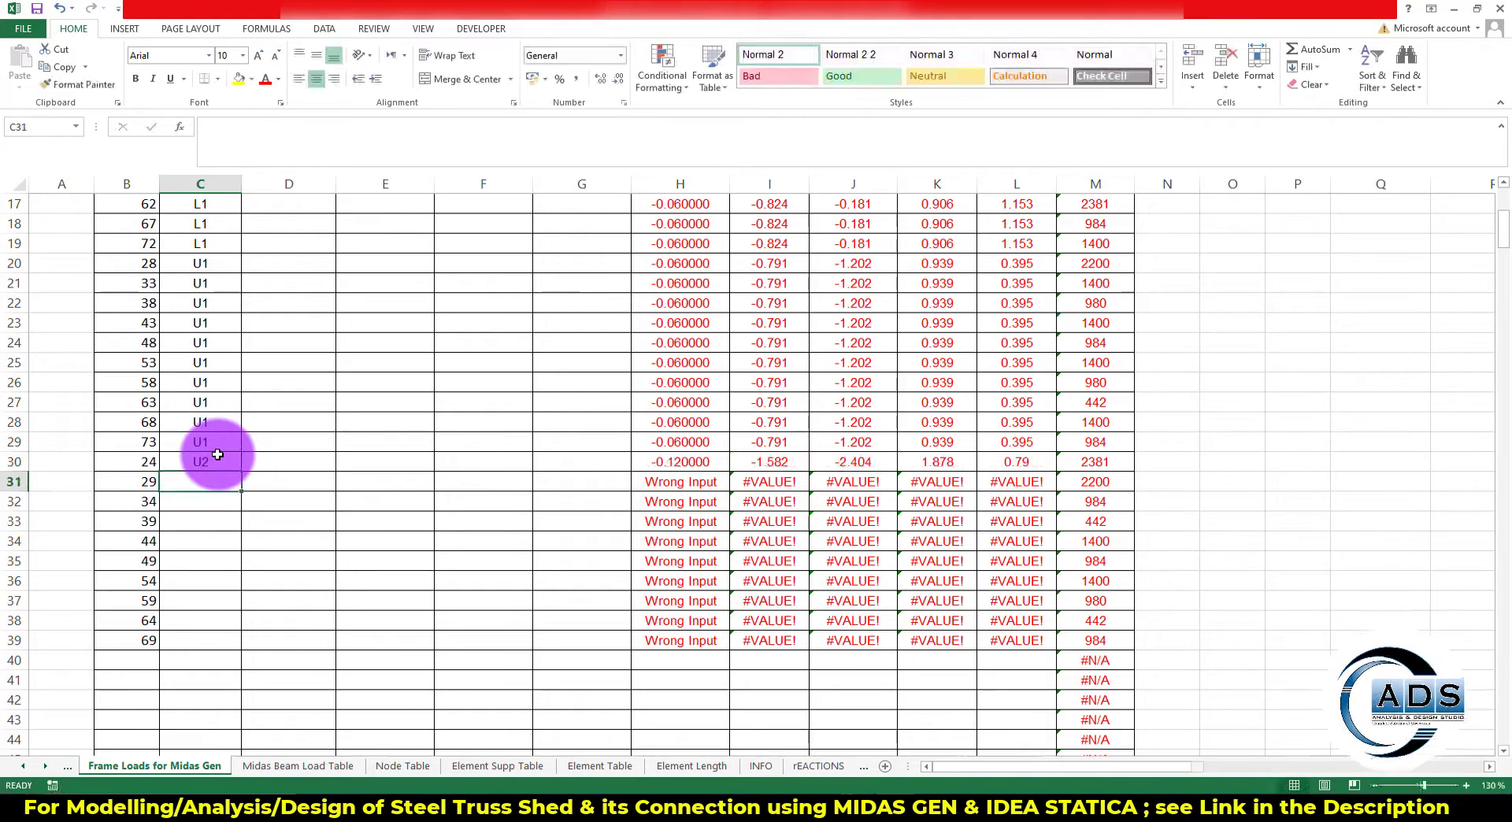
left_click_drag(218, 482, 200, 616)
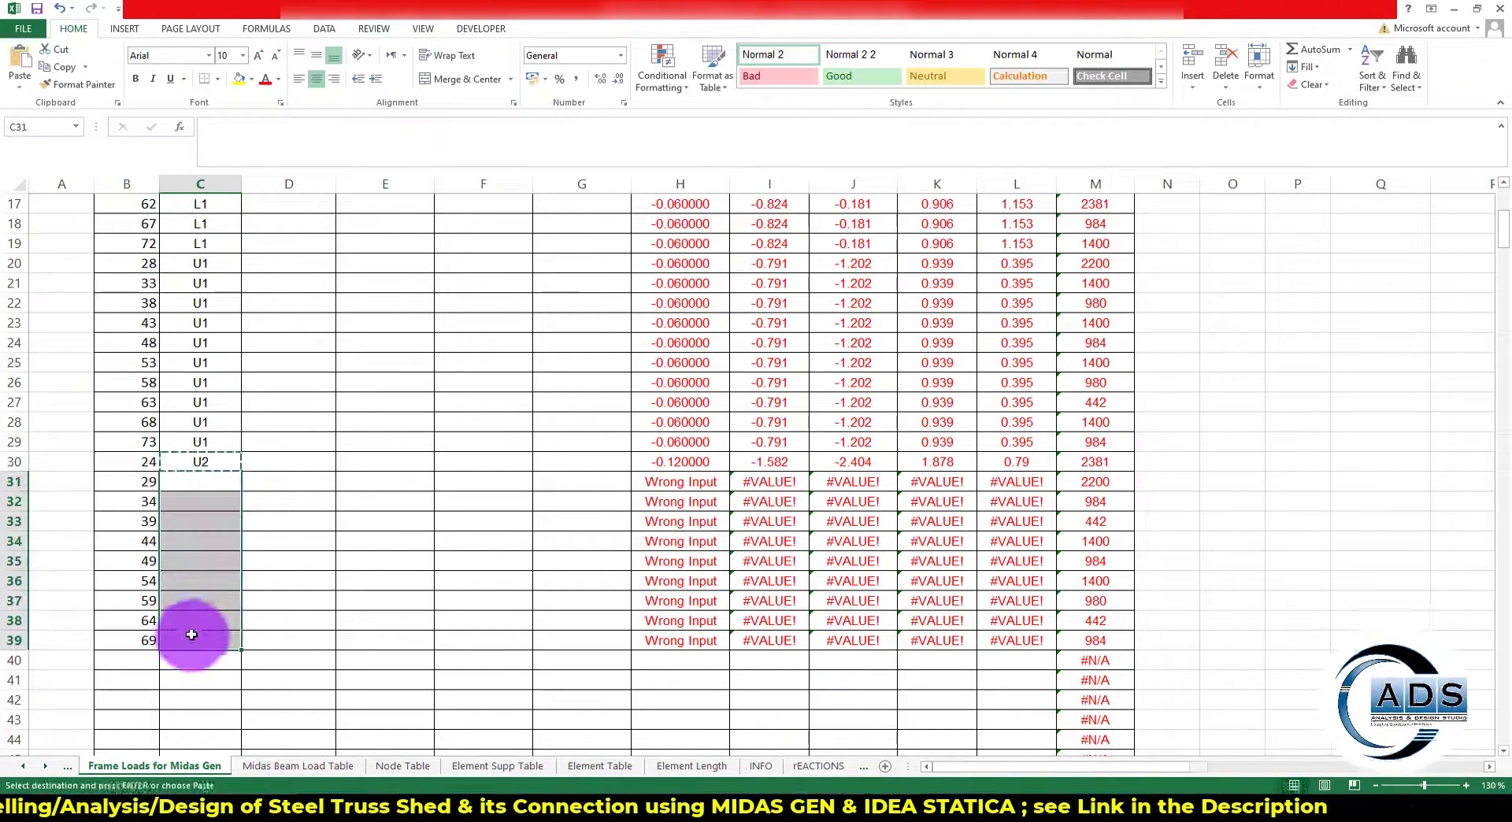
key("Return")
Copy the middle purlin element numbers 24 to 69 and paste them in the Element column from row 40.
scroll(181, 622, "down", 3)
left_click(154, 603)
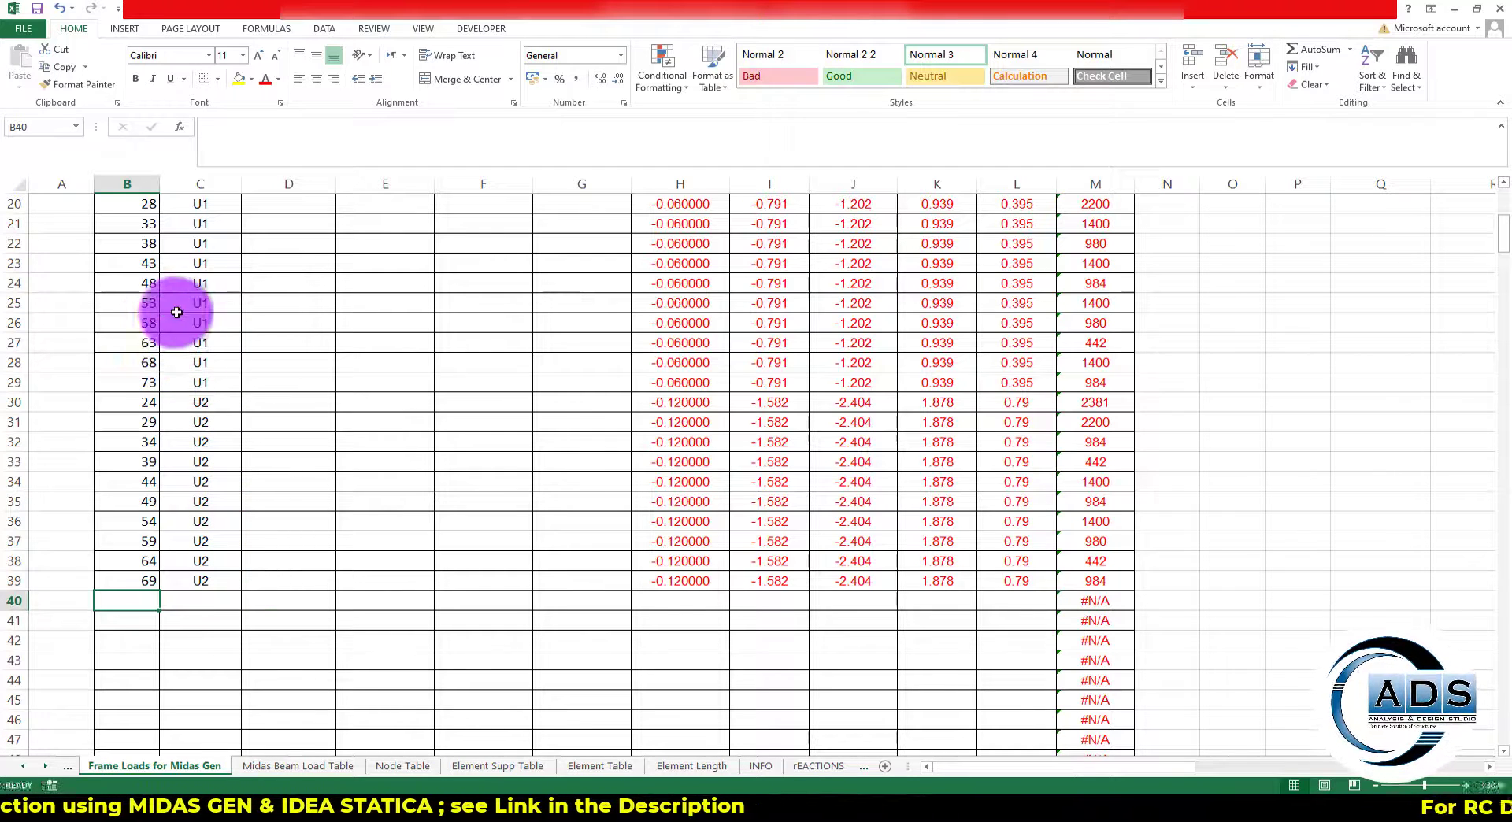
key("ctrl+shift+Down")
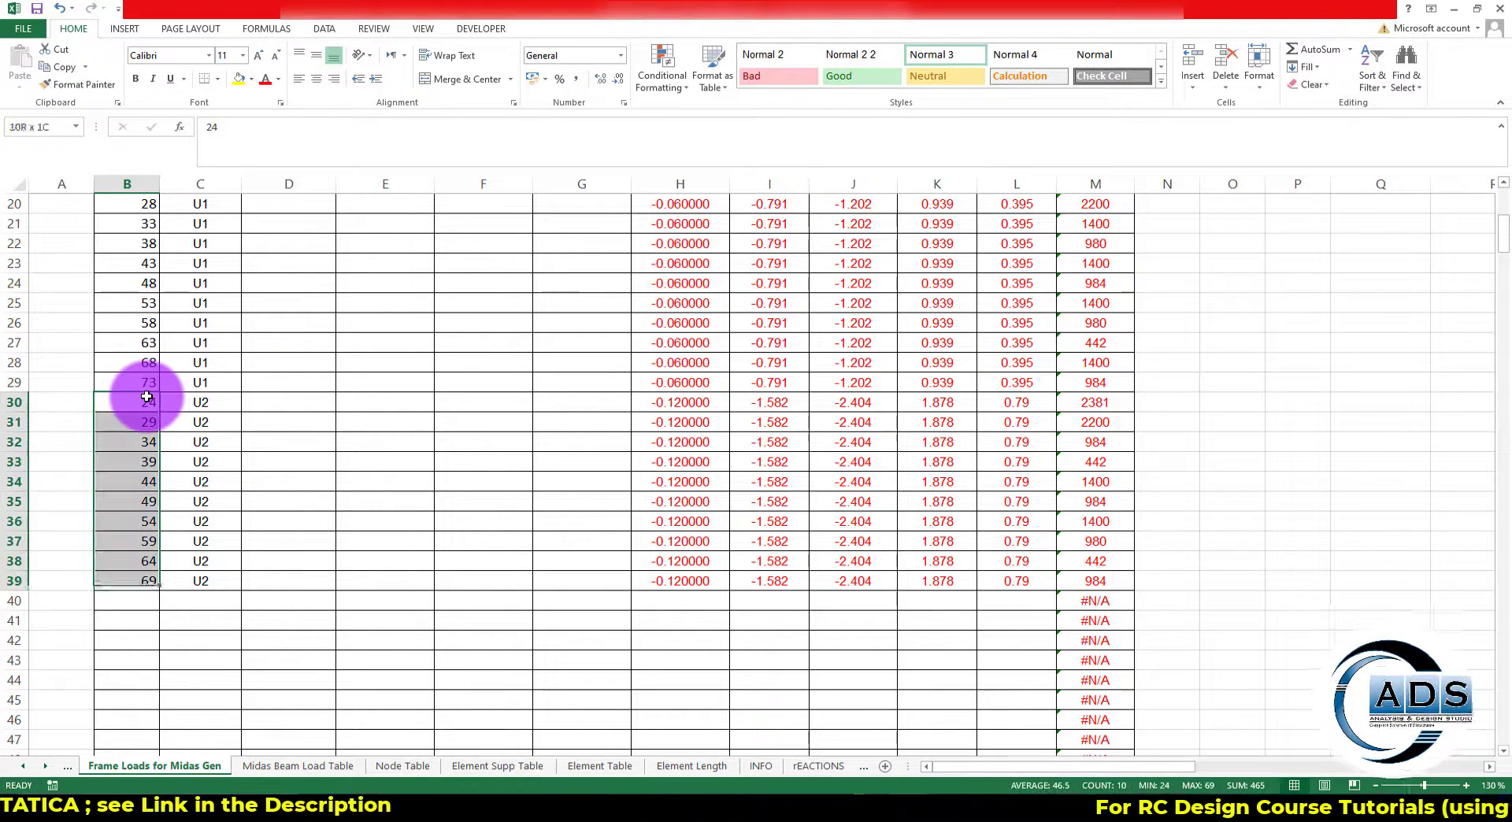
key("ctrl+c")
left_click(142, 601)
key("ctrl+v")
scroll(263, 574, "down", 2)
left_click(263, 568)
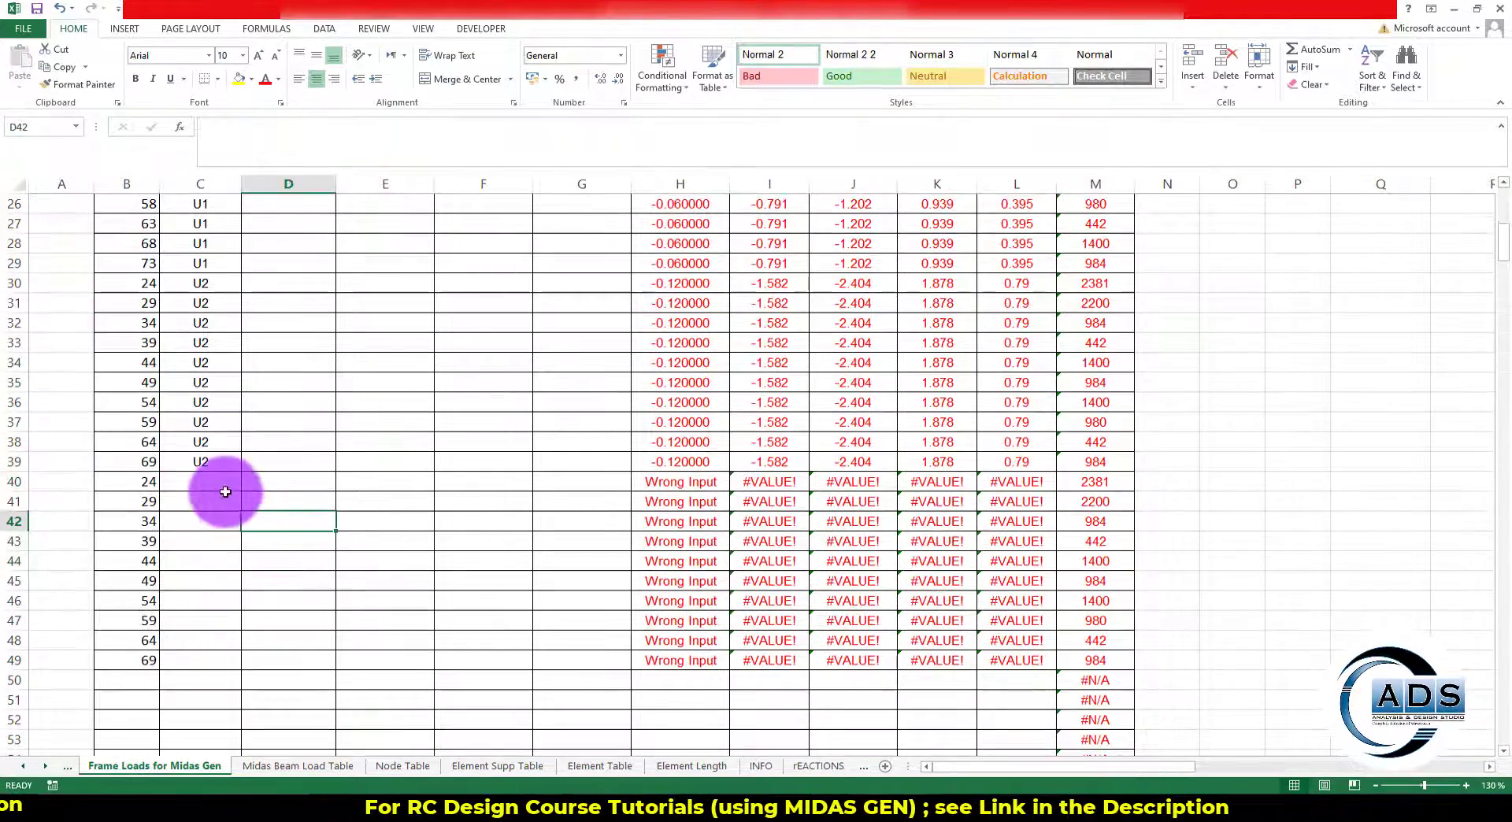
Assign load joint type L2 to the repeated middle purlin elements in rows 40 to 49.
type("L2")
key("Return")
left_click_drag(203, 502, 209, 658)
key("ctrl+v")
left_click(328, 617)
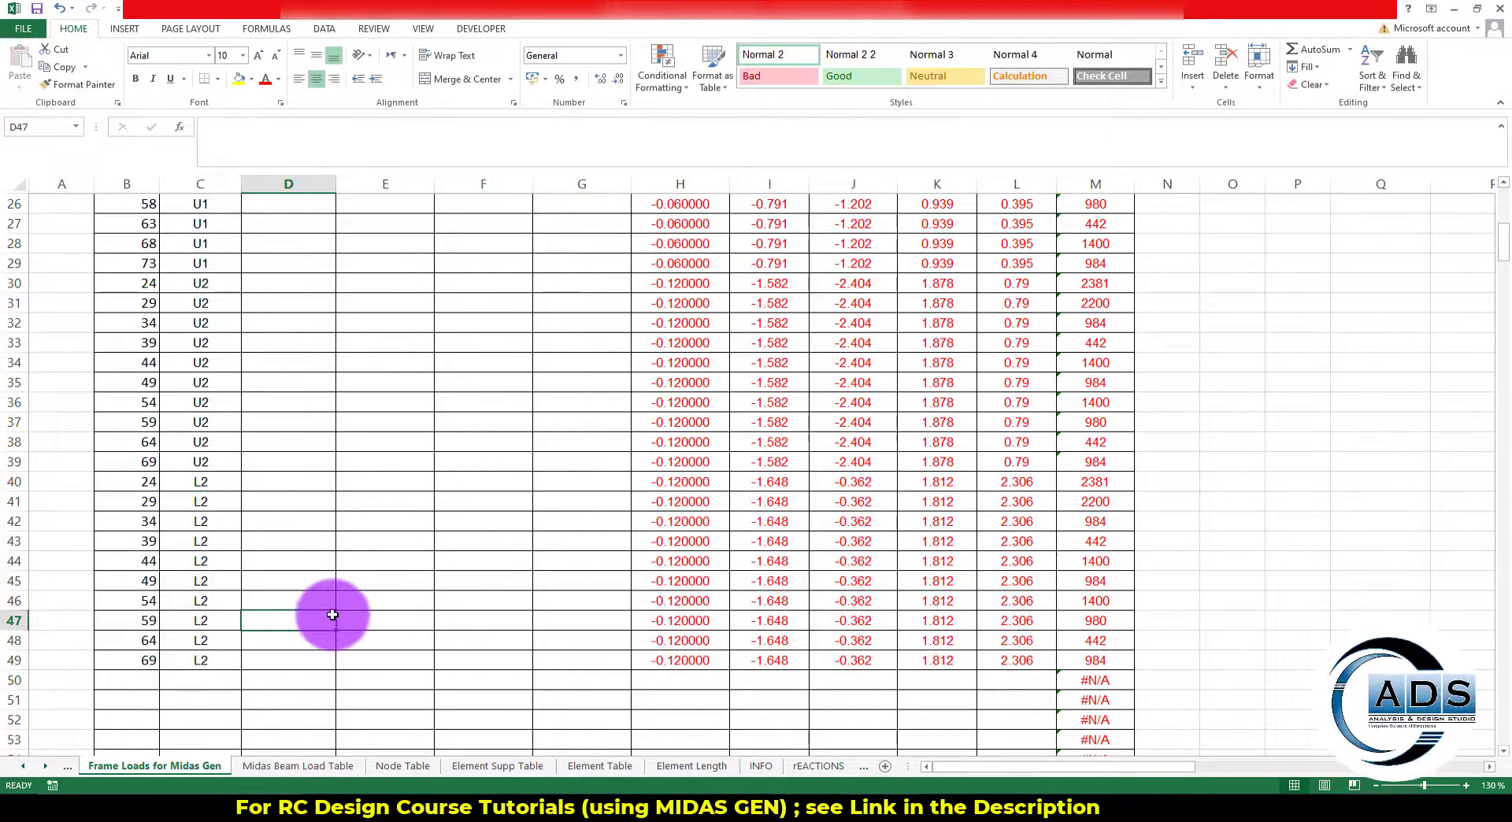
Examine the intermediate distance, local axis and element length columns of the frame load table.
scroll(332, 615, "up", 8)
left_click(359, 479)
scroll(358, 475, "down", 1)
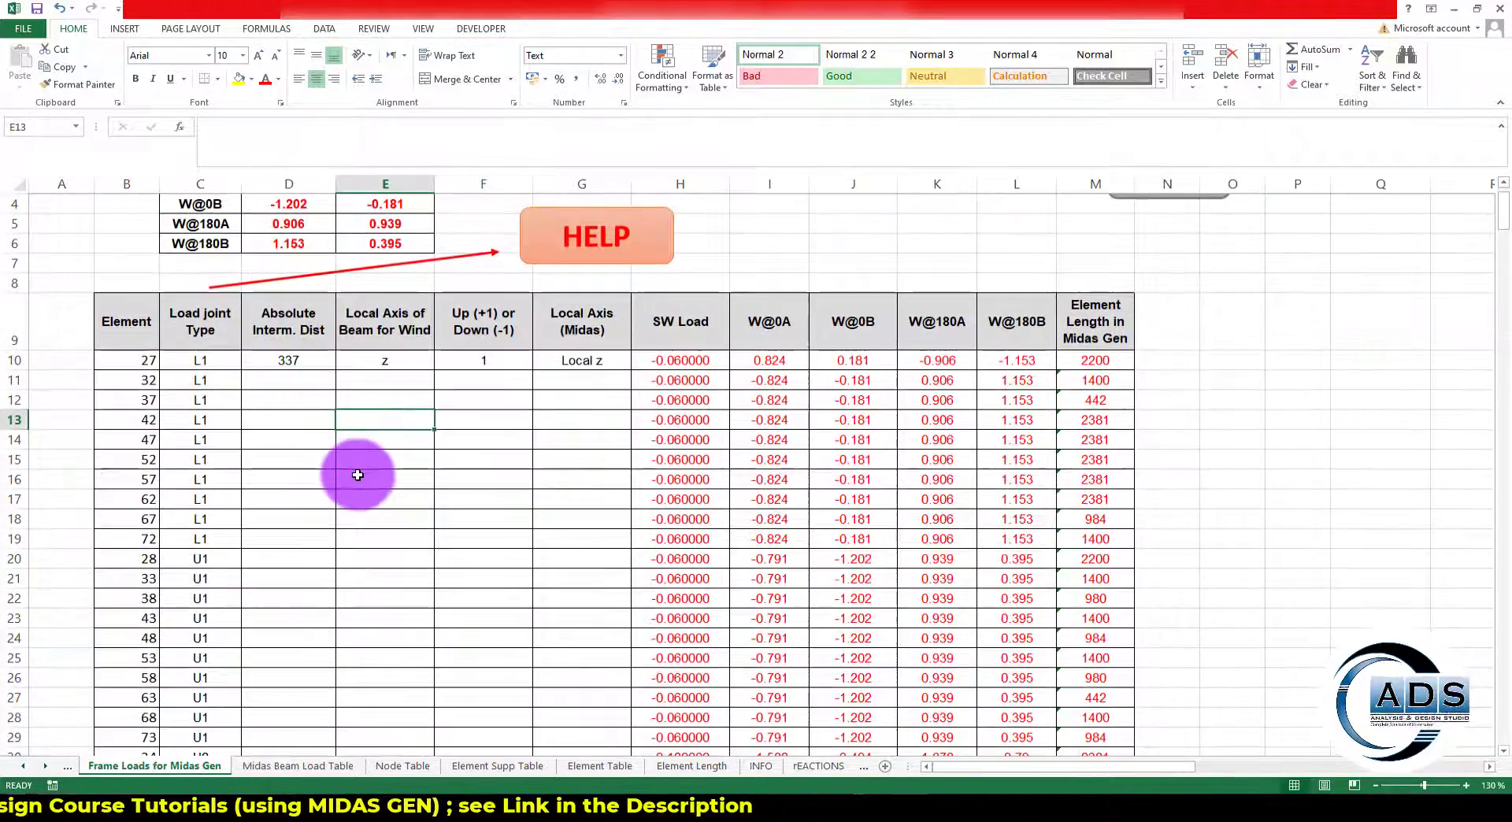
scroll(357, 475, "up", 1)
scroll(358, 475, "down", 1)
left_click(258, 409)
left_click(338, 462)
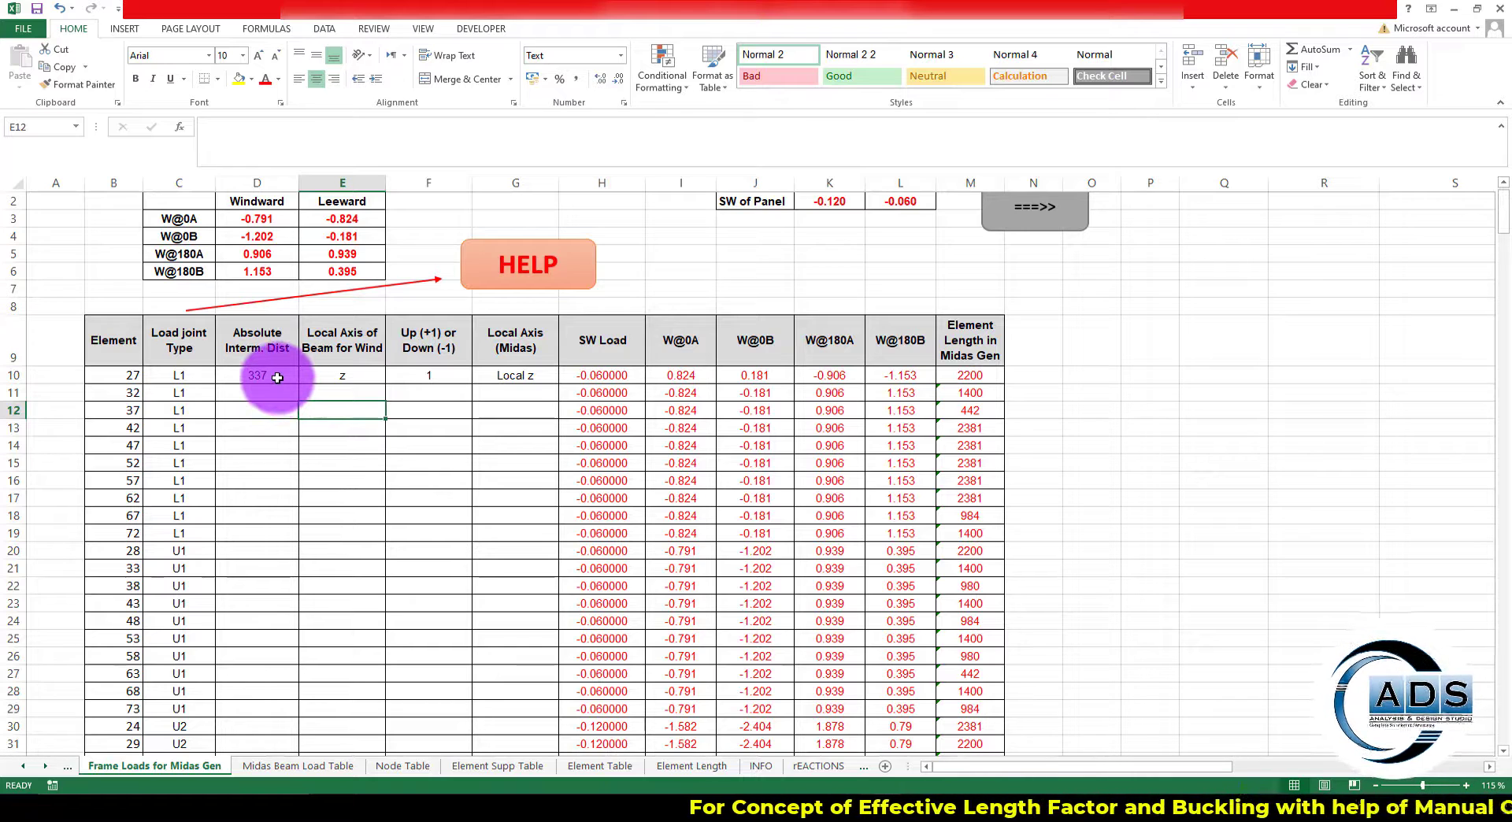
left_click(344, 463)
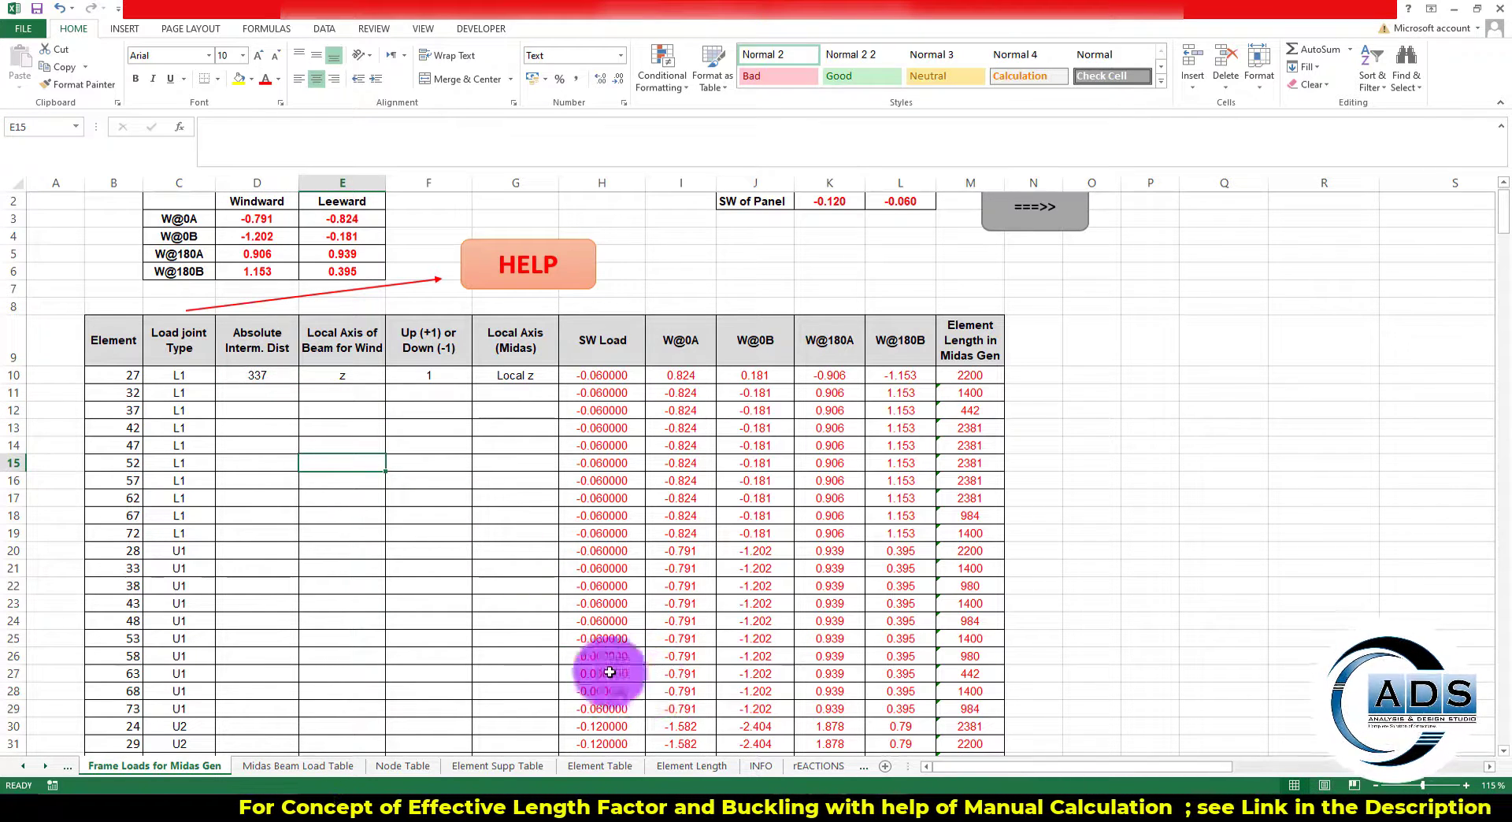
left_click(340, 620)
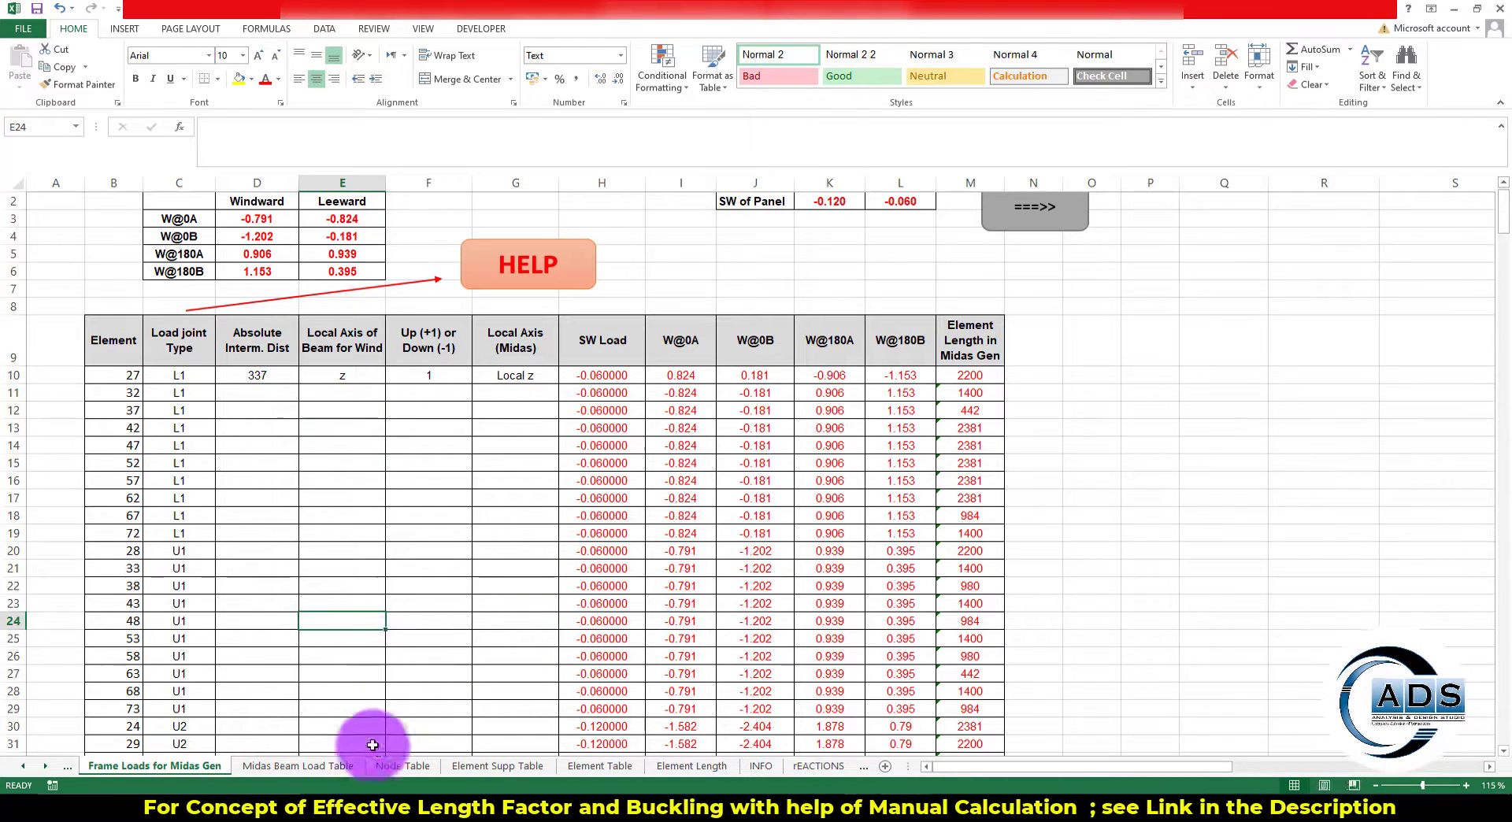
Clear all existing node data from the Node Table sheet.
left_click(405, 770)
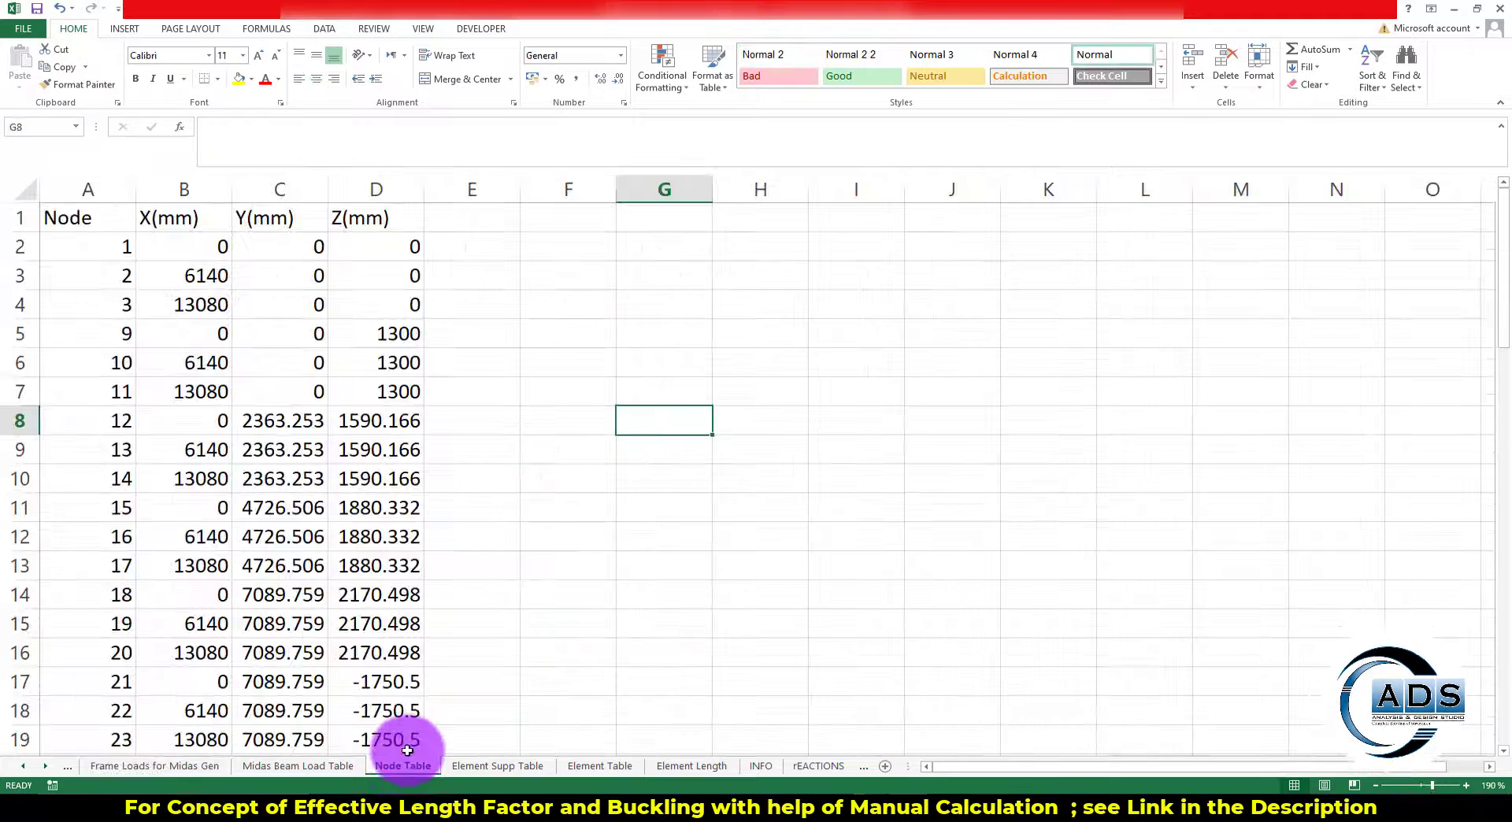
left_click(508, 571)
key("ctrl+a")
key("Delete")
left_click(508, 571)
Clear all existing element data from the Element Supp Table sheet.
left_click(528, 766)
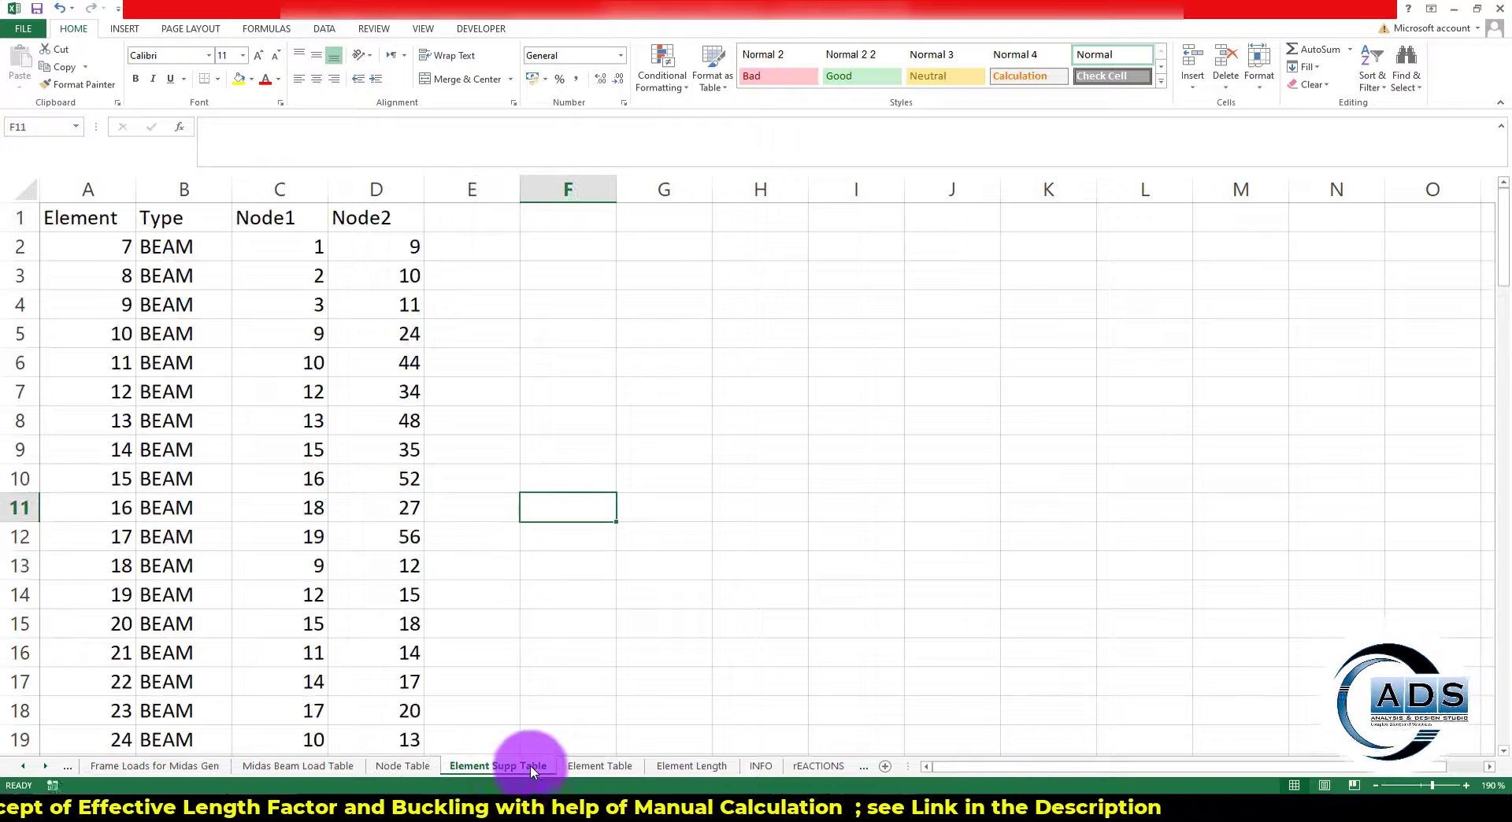
left_click(784, 563)
key("ctrl+a")
key("Delete")
left_click(591, 425)
Open the Element Table sheet and select all of its contents.
left_click(591, 765)
left_click(513, 463)
key("ctrl+a")
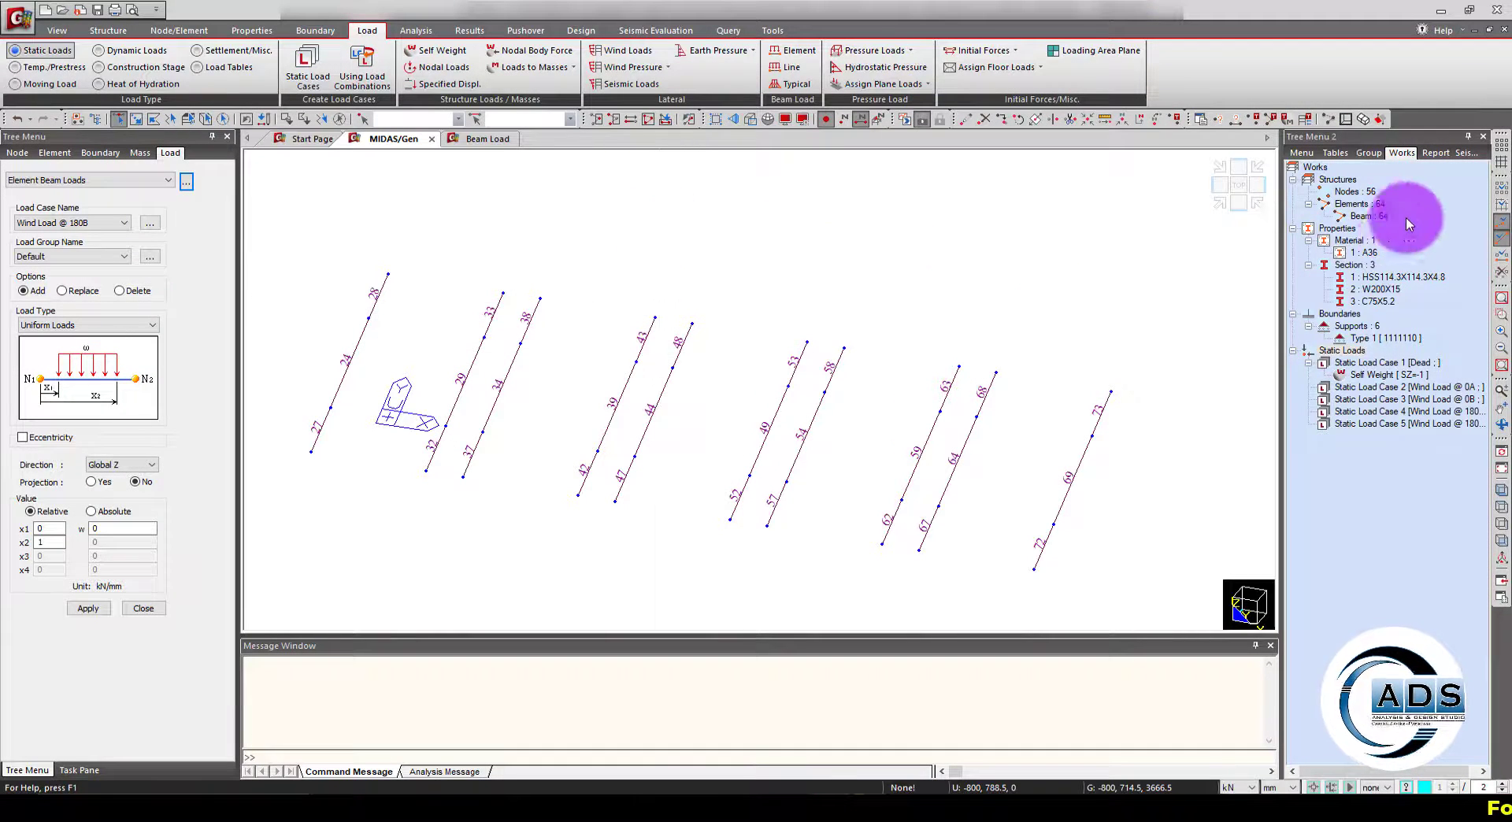
Open the Nodes table from the structure tables in MIDAS Gen.
left_click(1336, 153)
double_click(1309, 181)
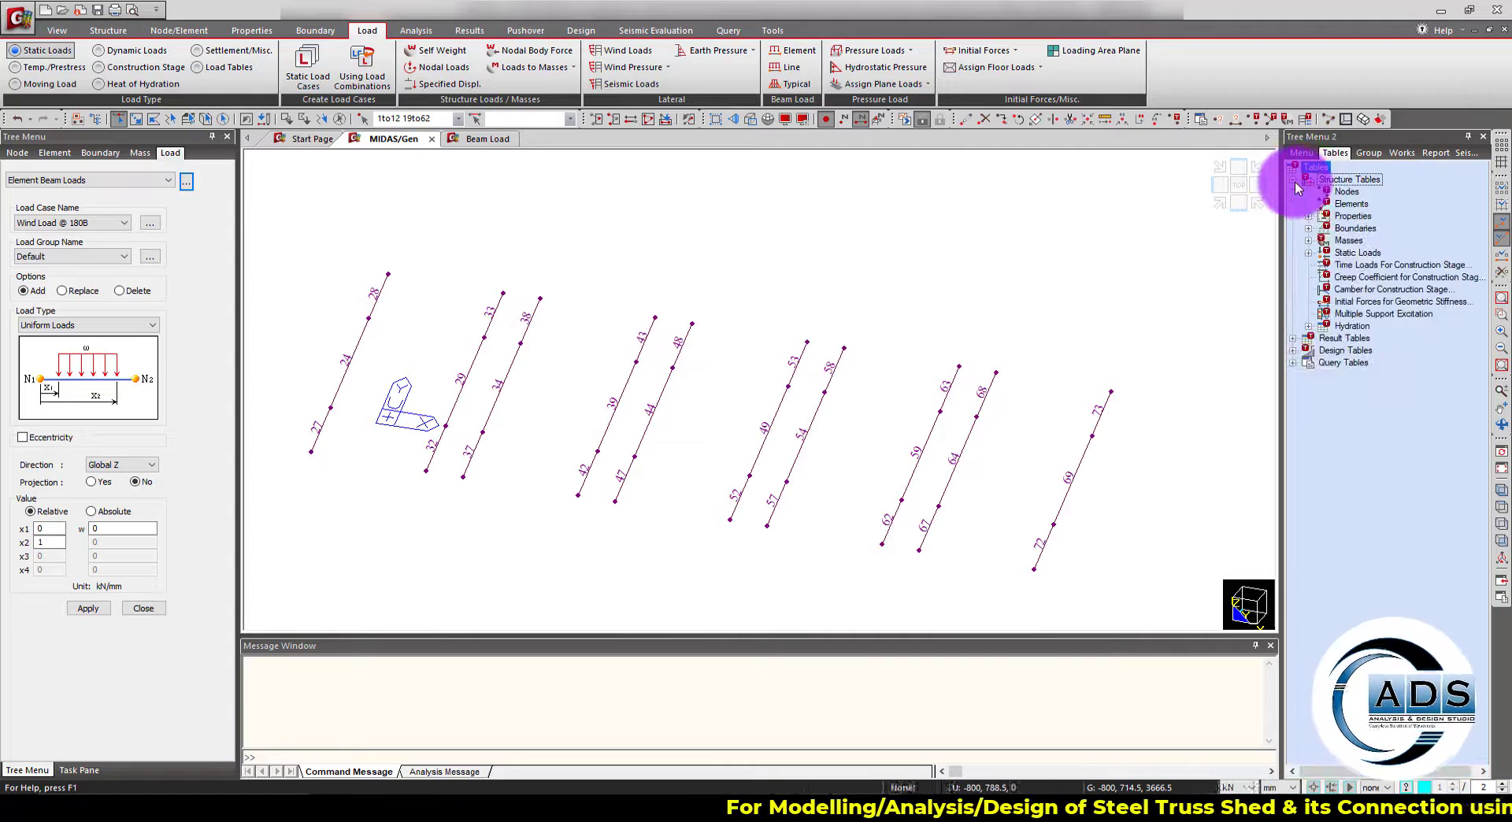
double_click(1346, 193)
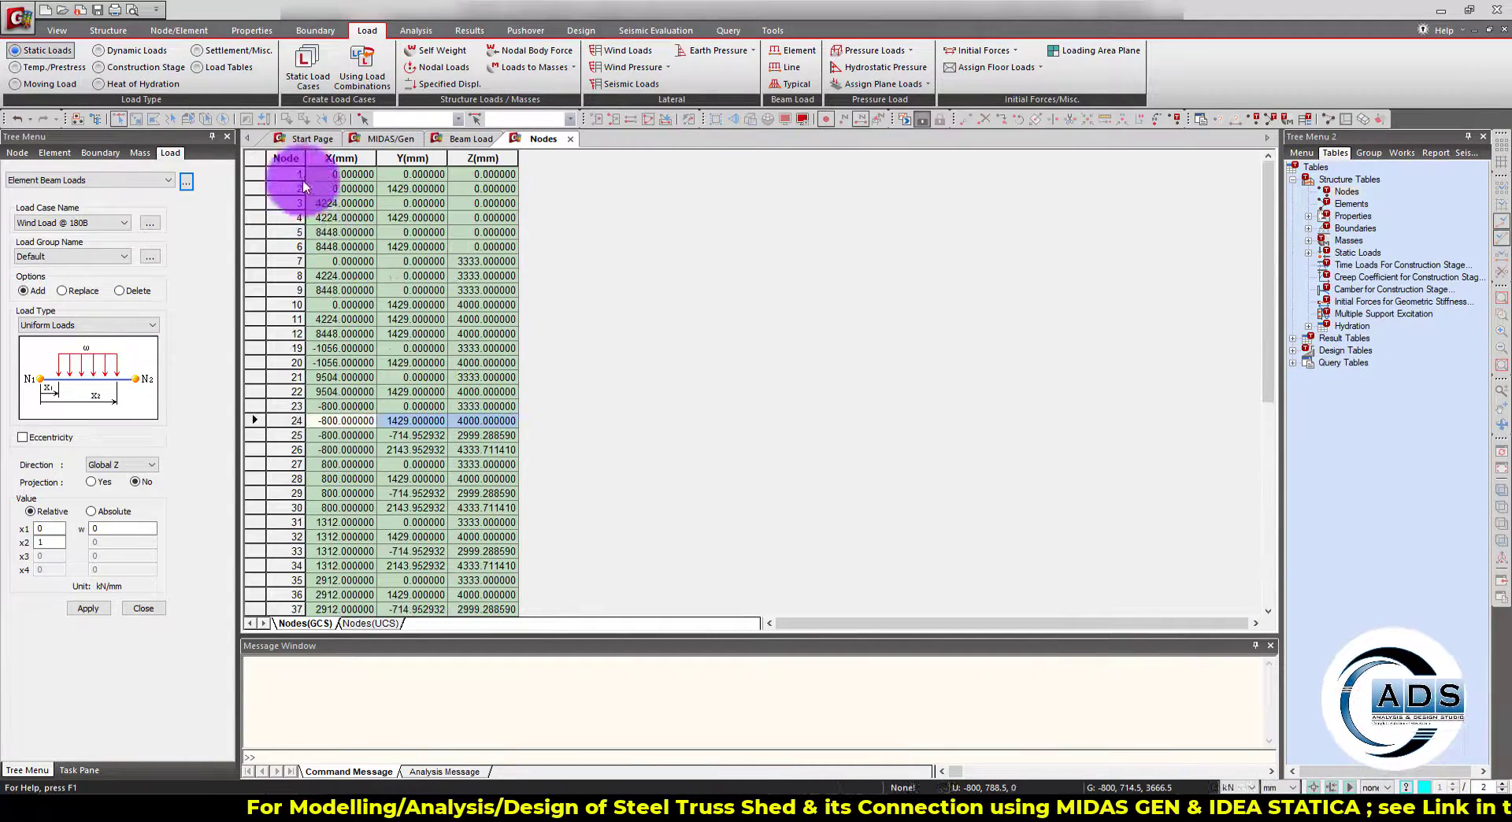
Copy the entire Nodes table from MIDAS Gen and paste it into Excel's Node Table sheet starting at cell A1.
left_click(263, 161)
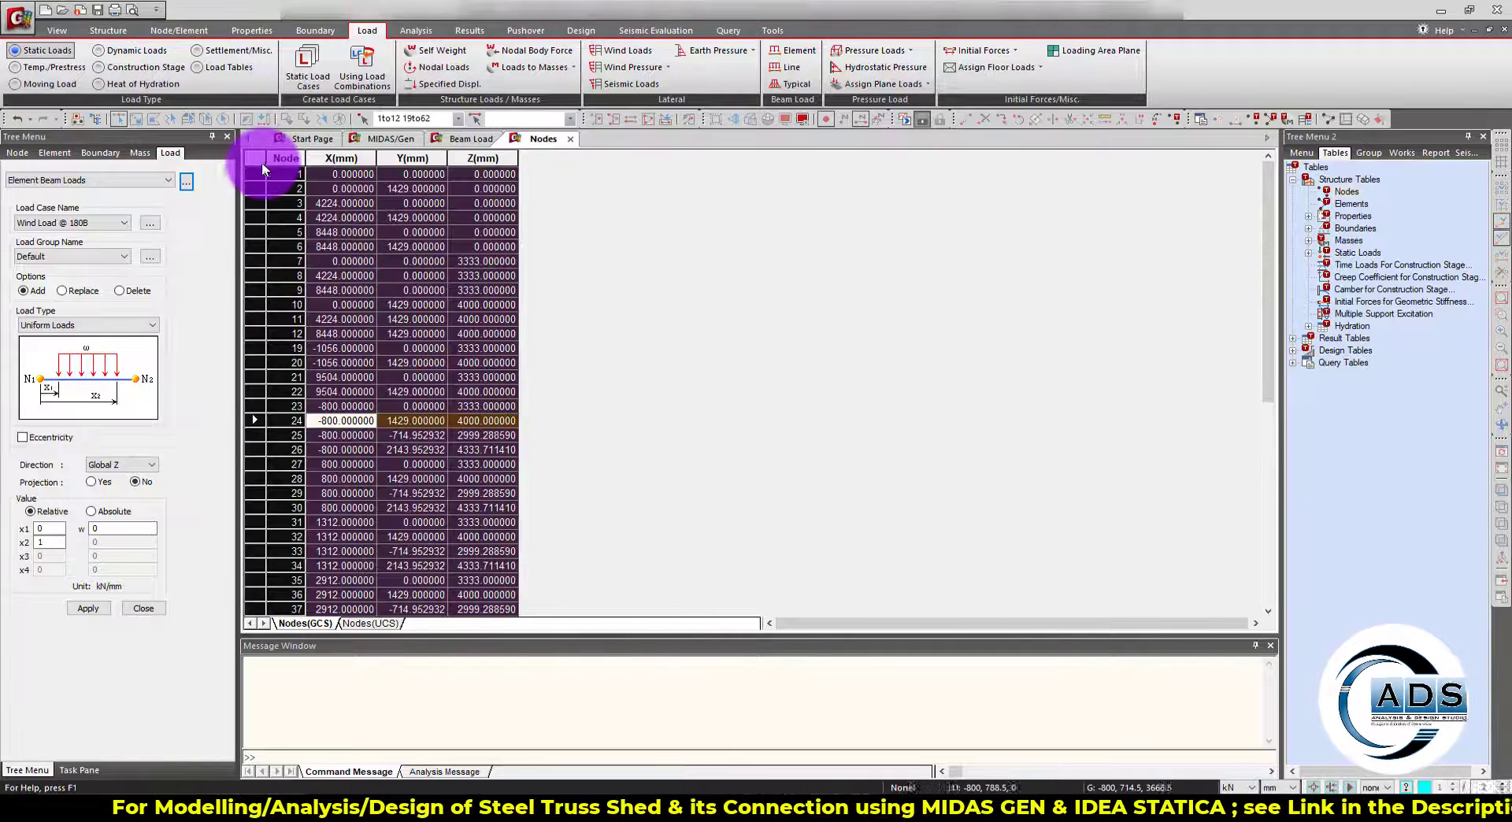
right_click(260, 159)
left_click(291, 170)
left_click(909, 804)
left_click(101, 225)
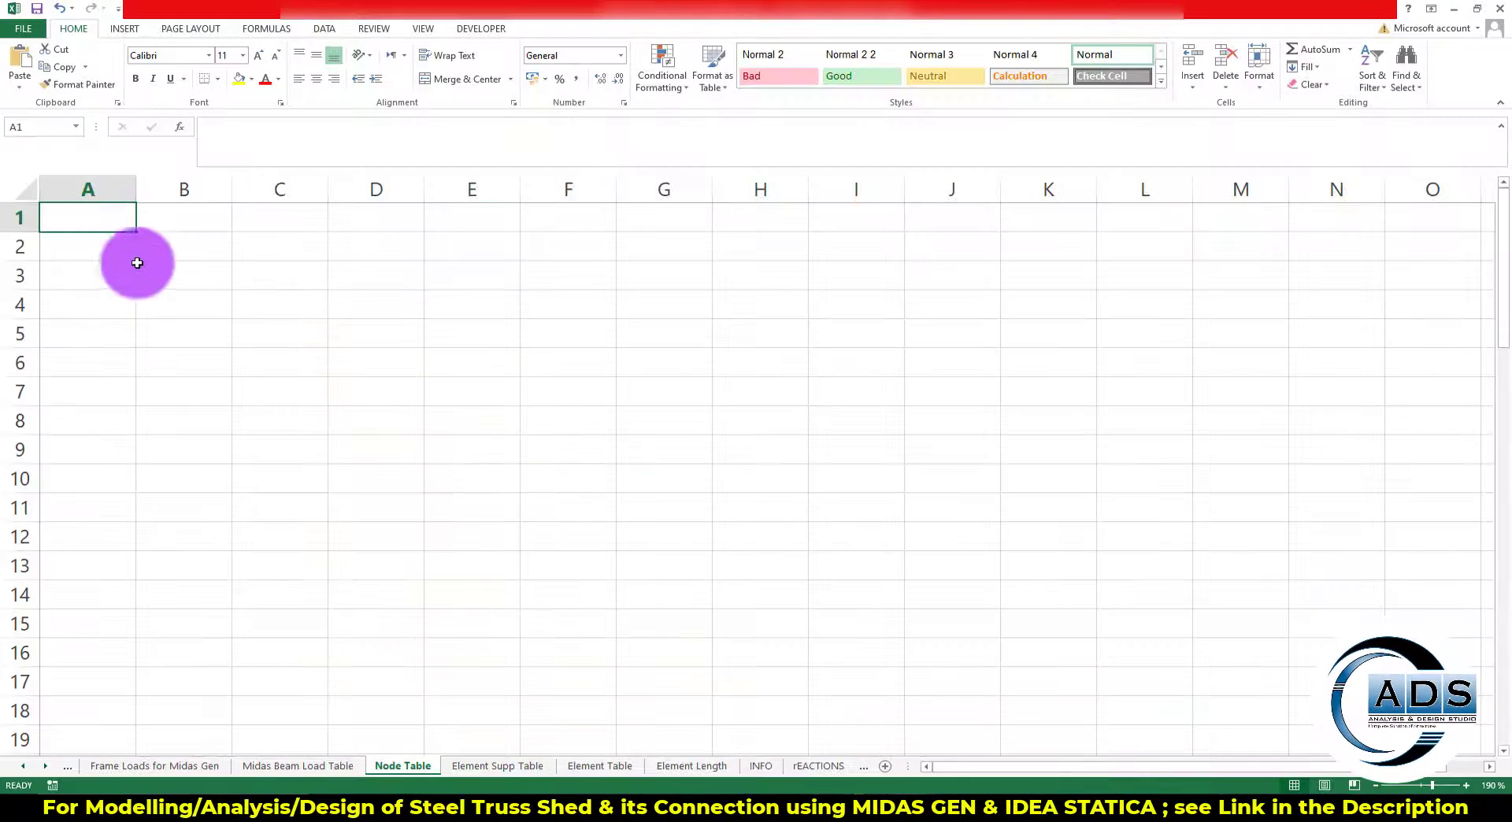
key("ctrl+v")
left_click(552, 333)
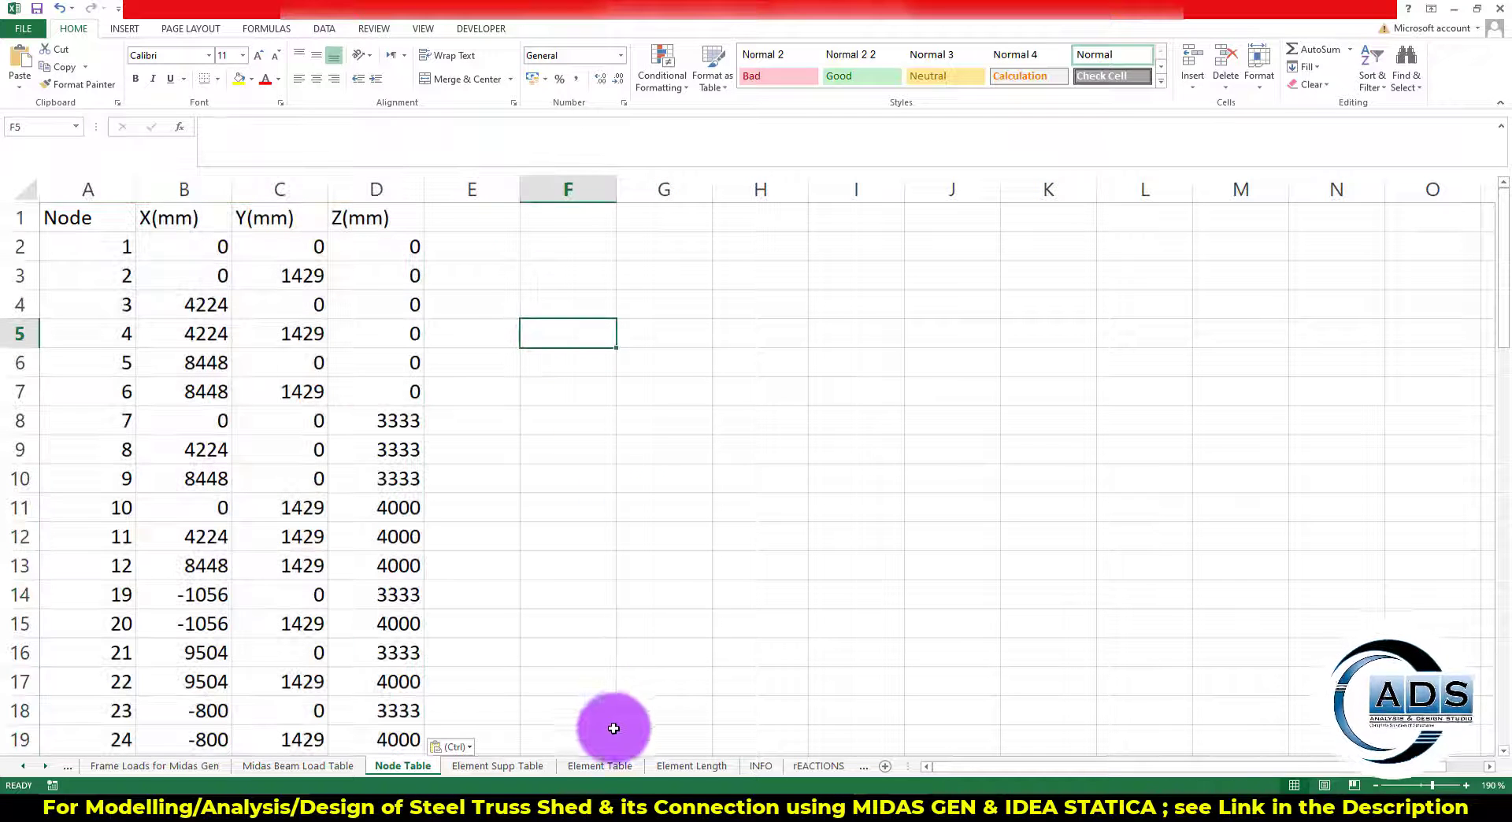
left_click(613, 682)
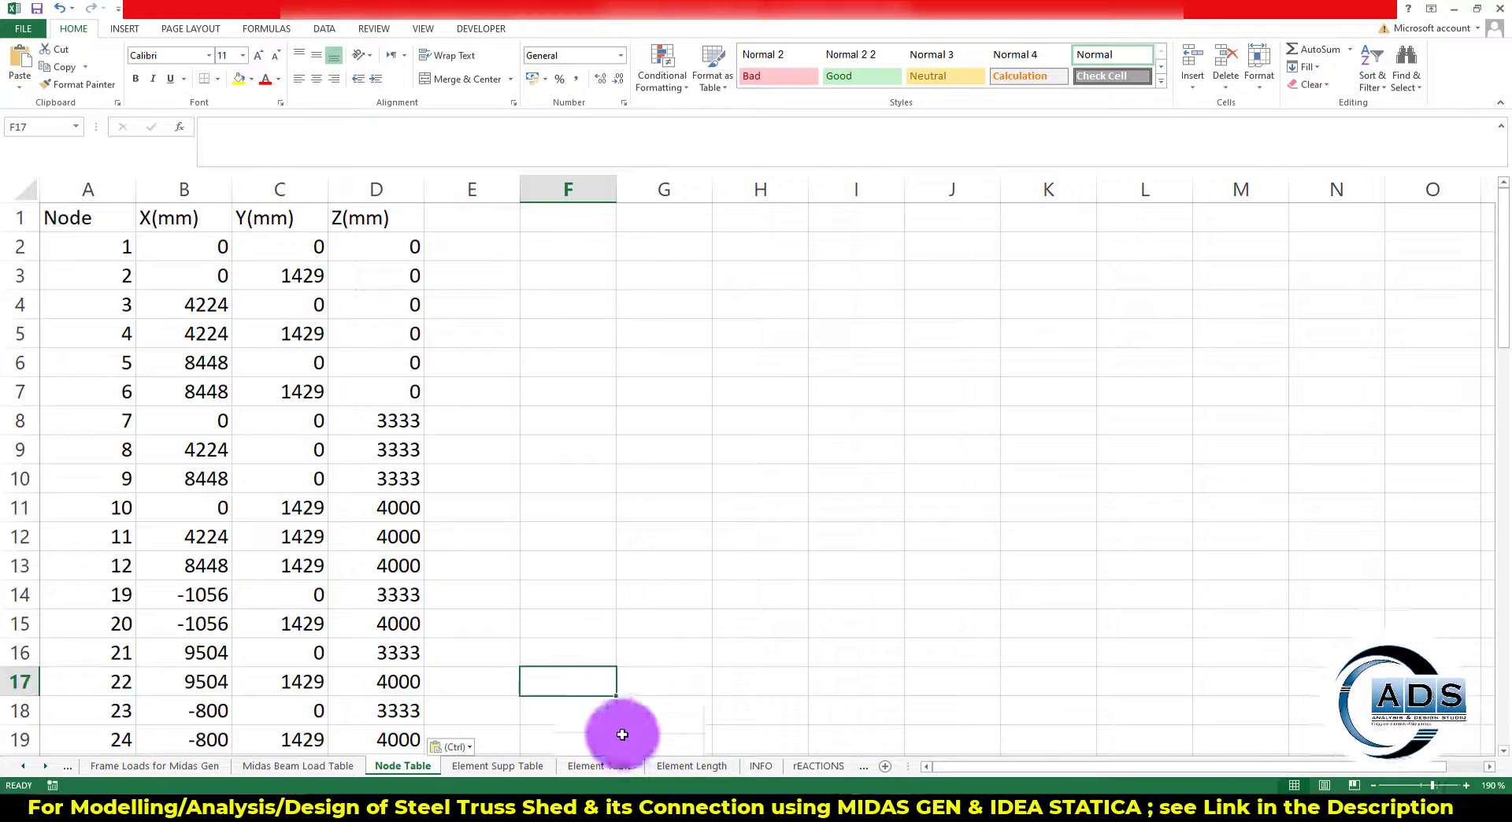
Switch to MIDAS Gen, open the Elements table from the structure tables and copy all of its contents.
left_click(834, 769)
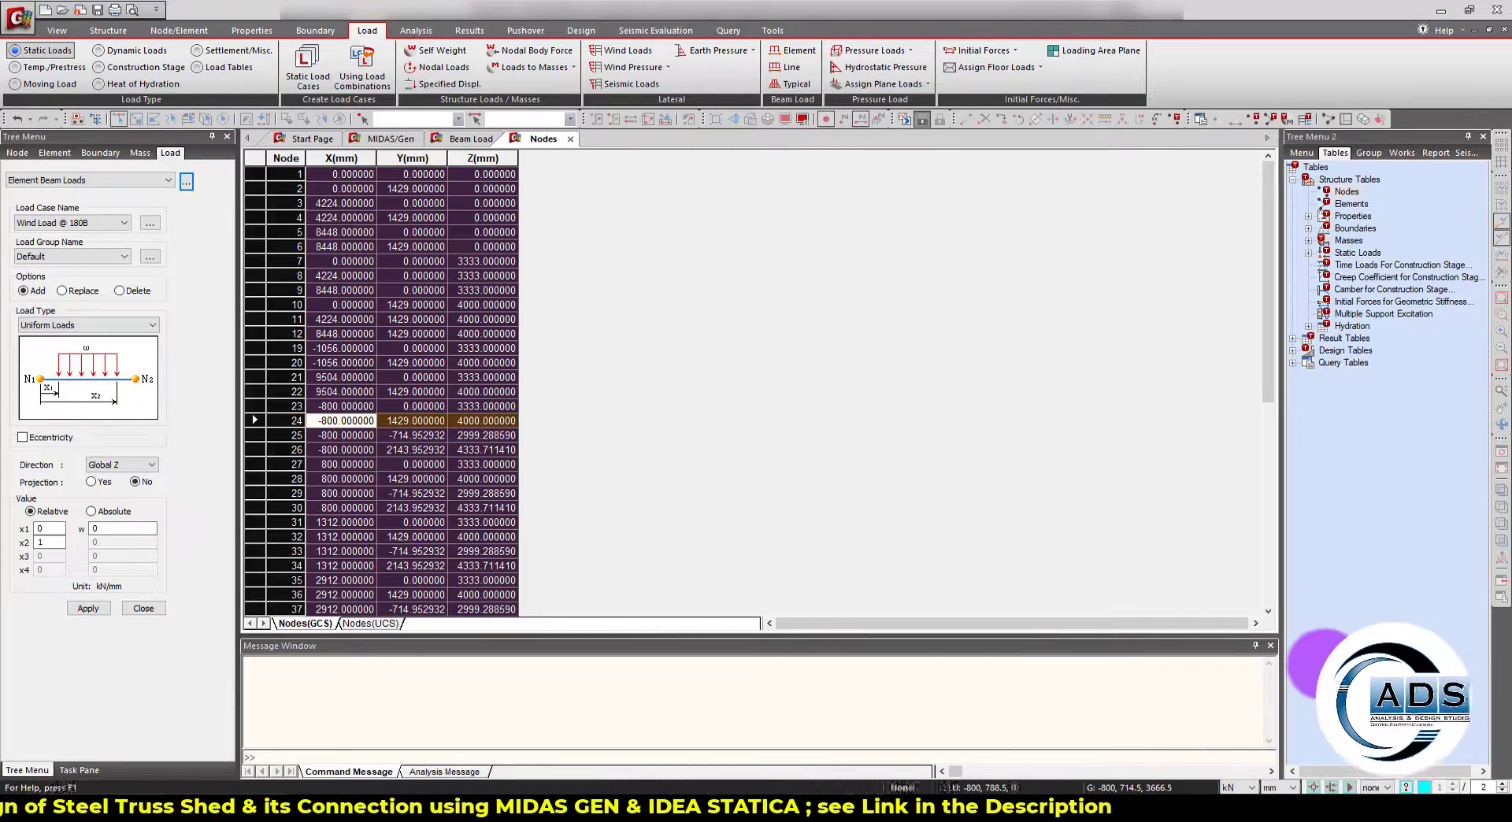
double_click(1353, 204)
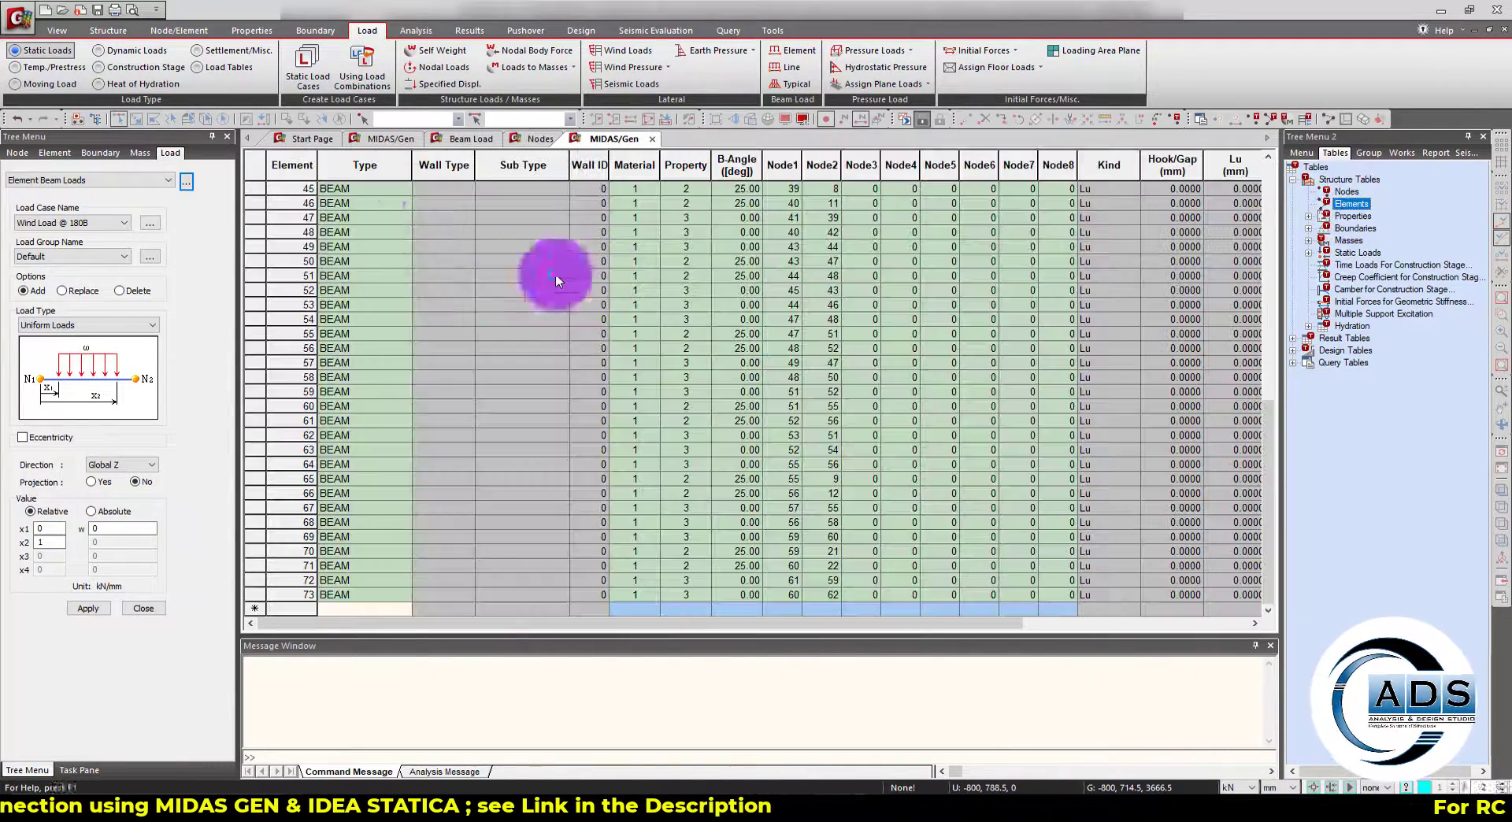
left_click(256, 168)
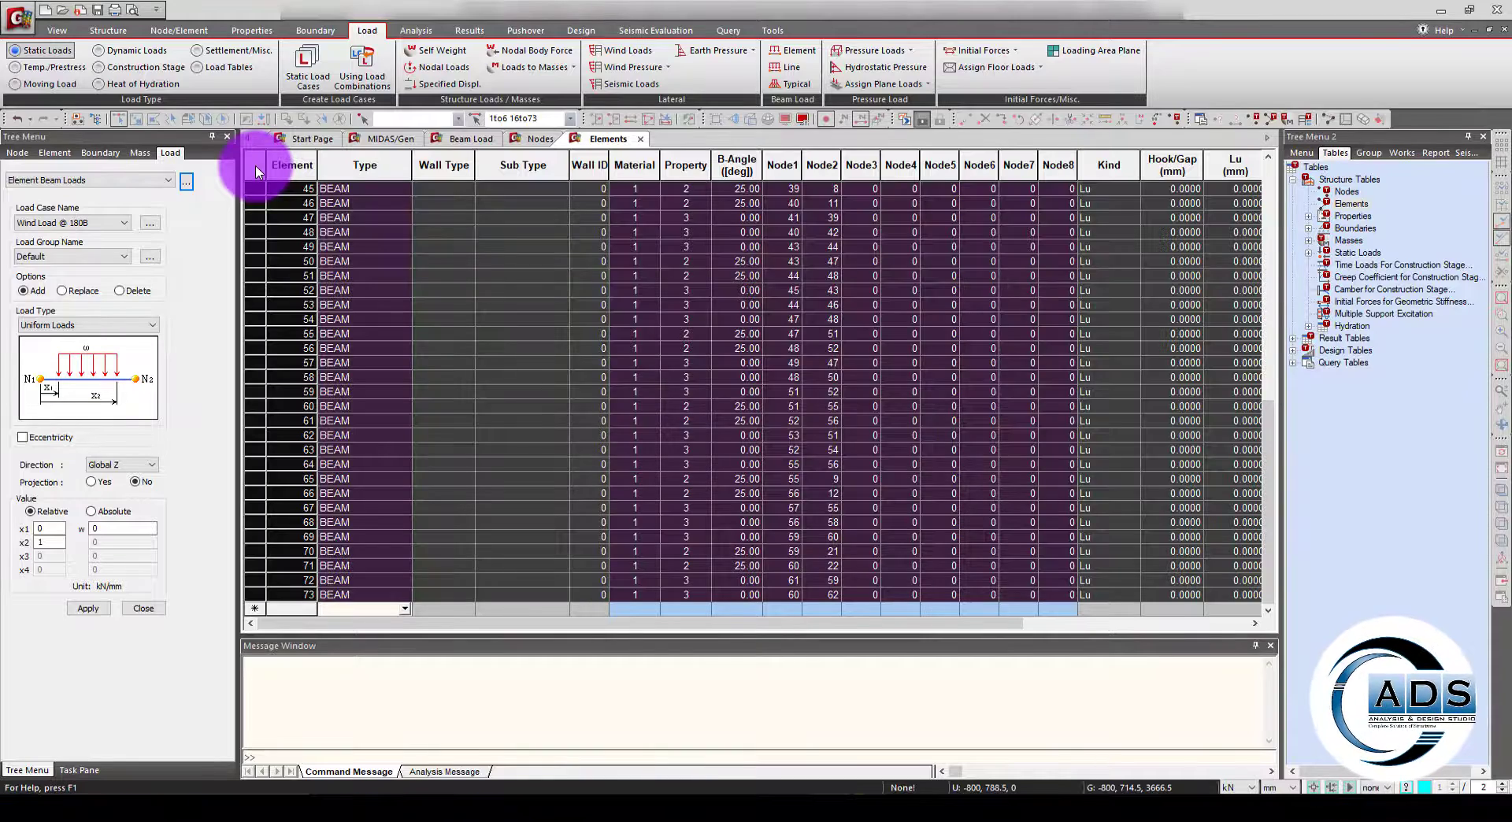
right_click(256, 168)
left_click(326, 228)
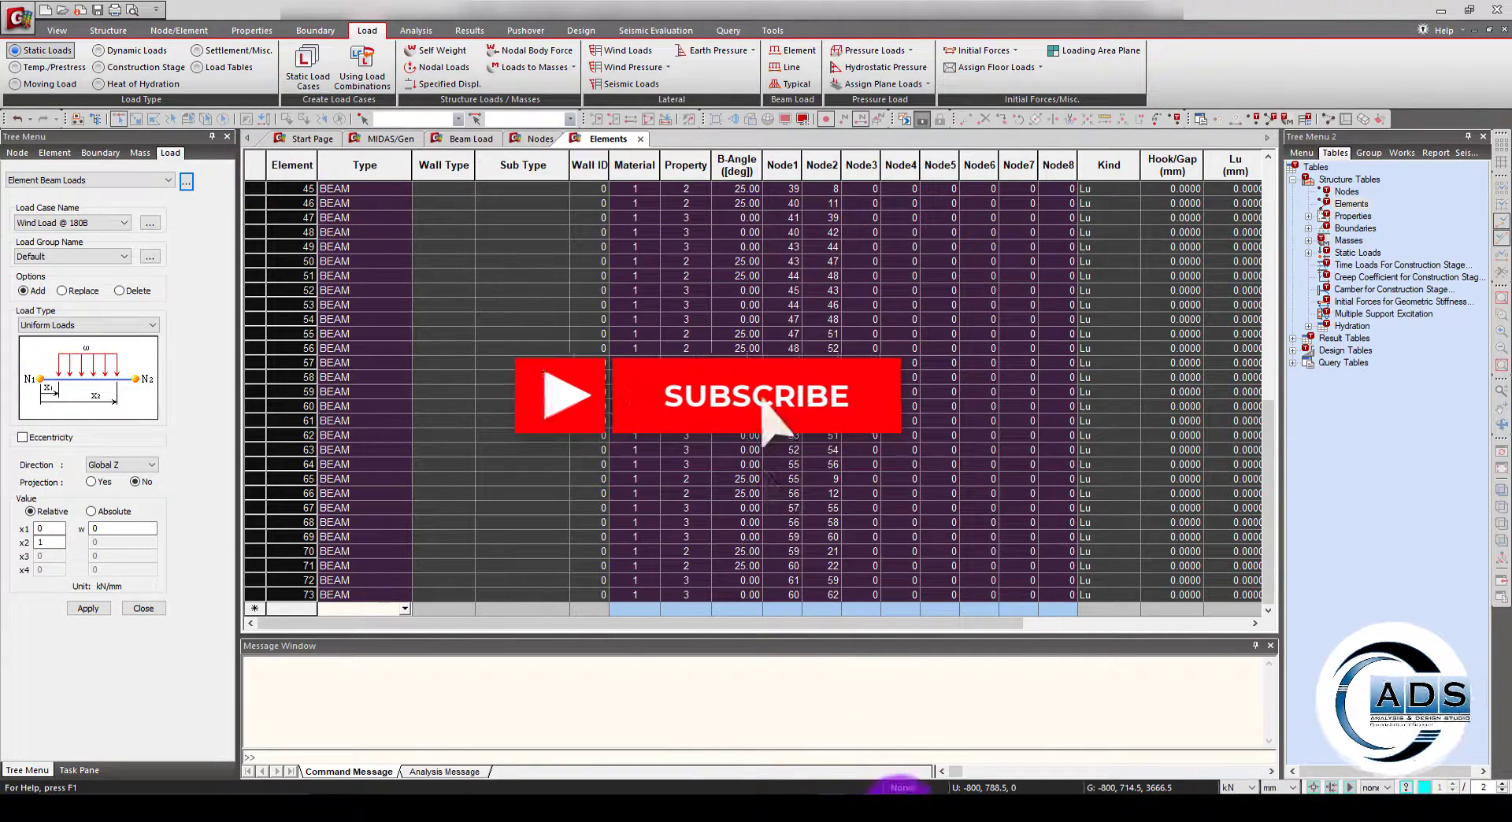
Switch to Excel and paste the copied element data into the Element Supp Table sheet starting at cell A1.
left_click(898, 792)
left_click(519, 769)
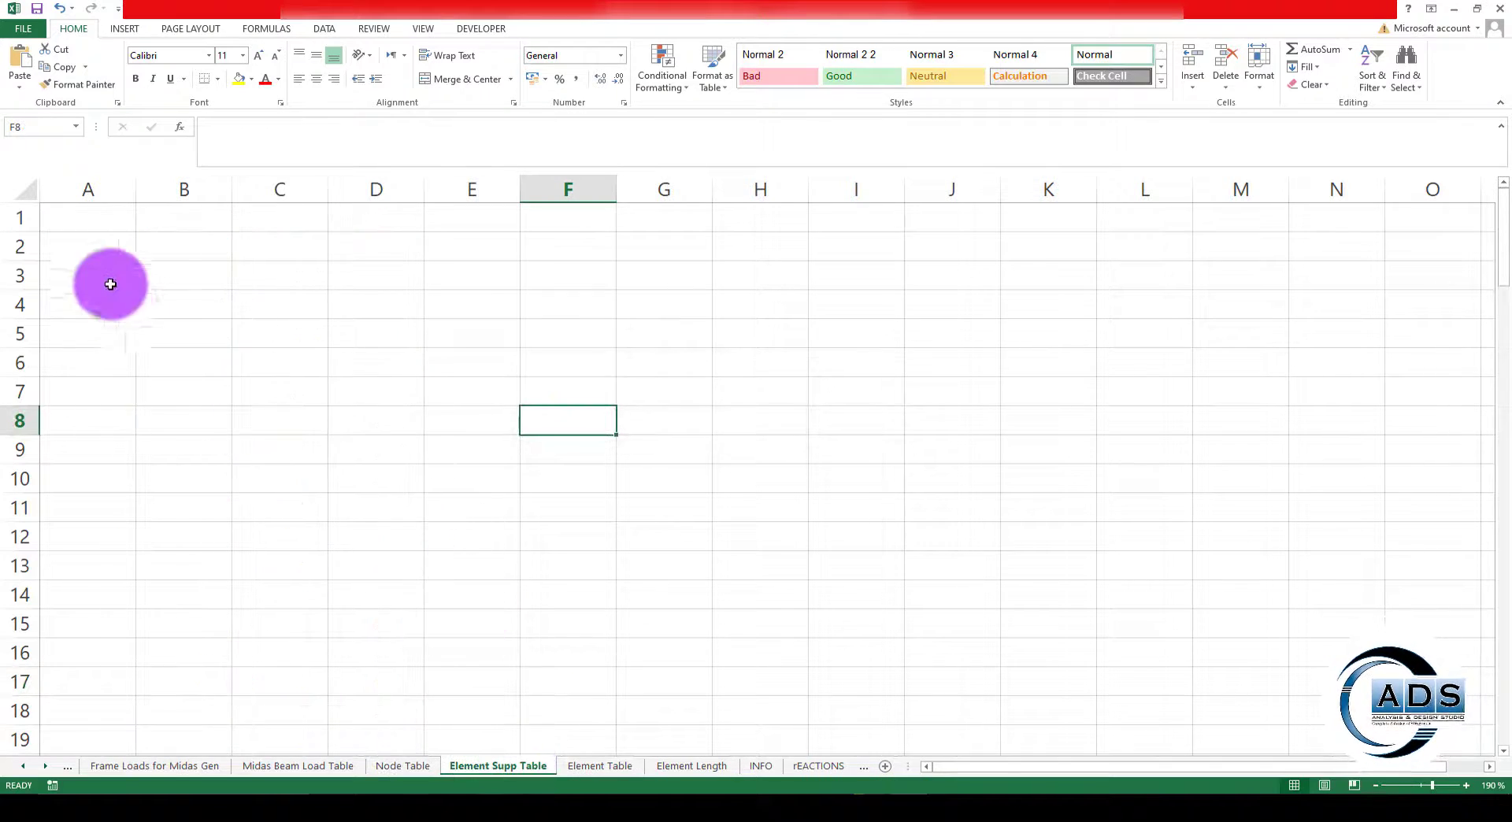
left_click(94, 219)
key("ctrl+v")
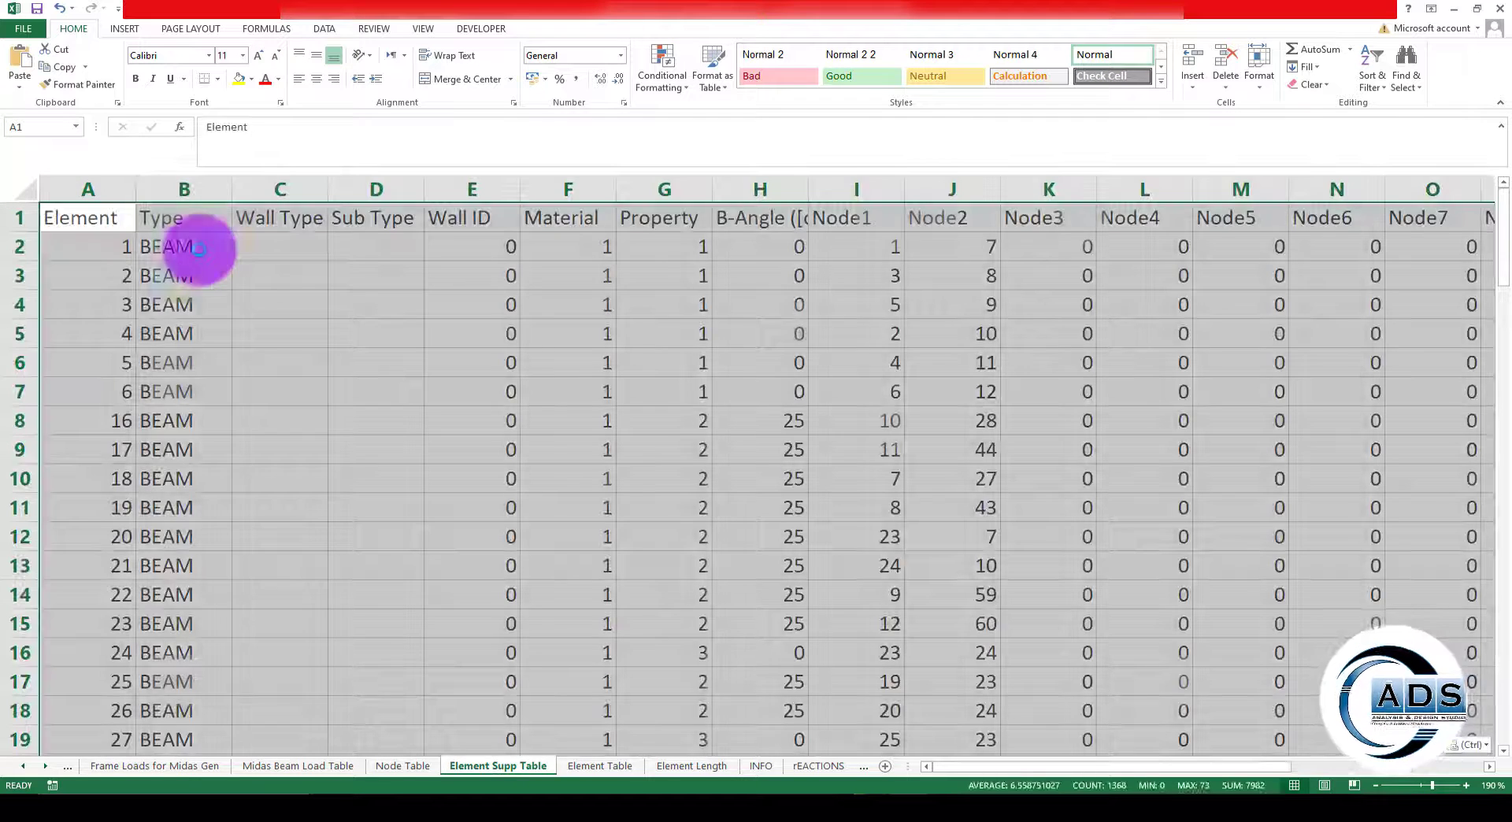
left_click(256, 335)
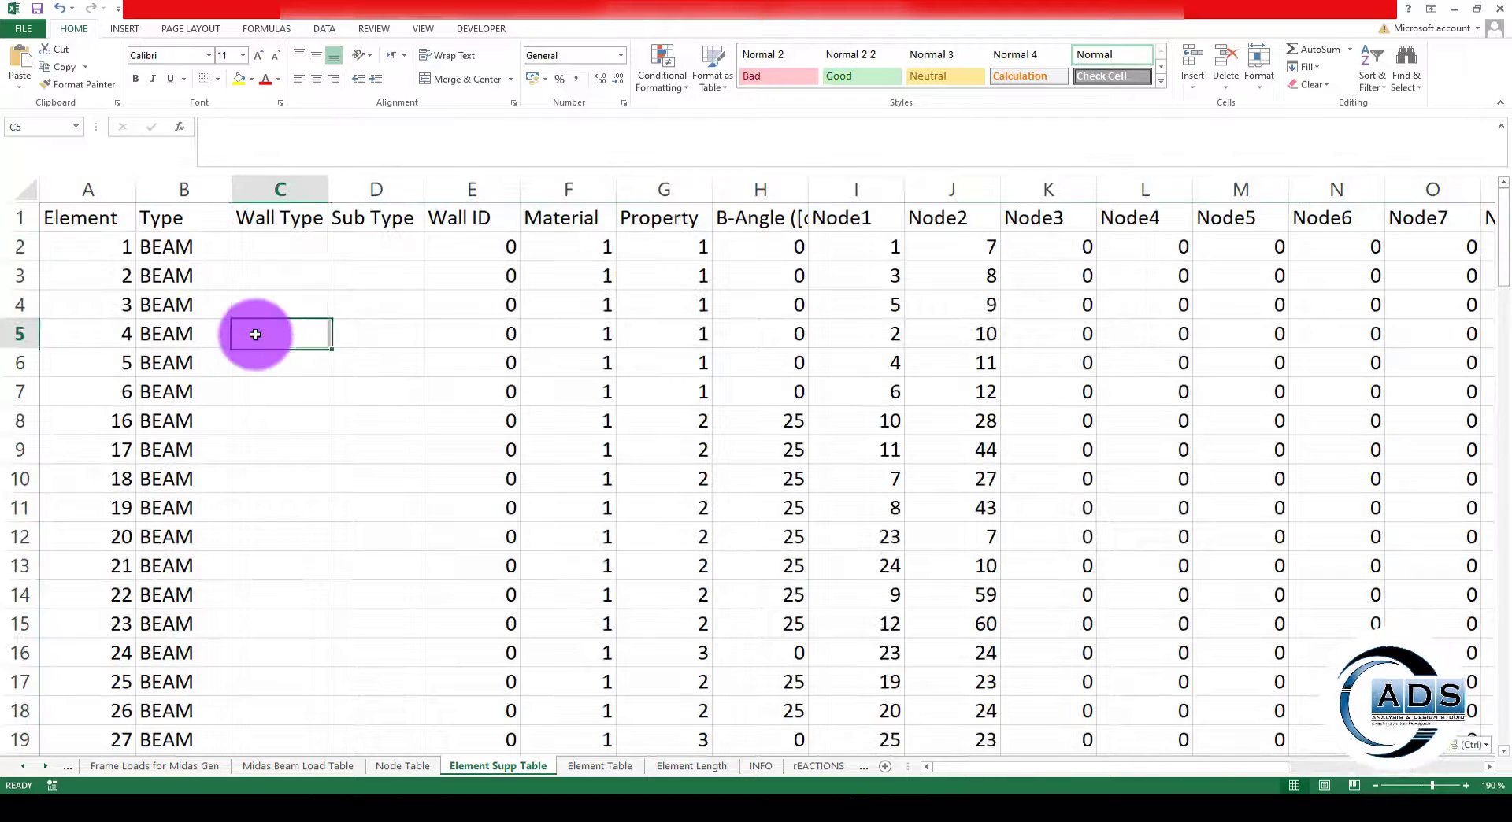
left_click(372, 311)
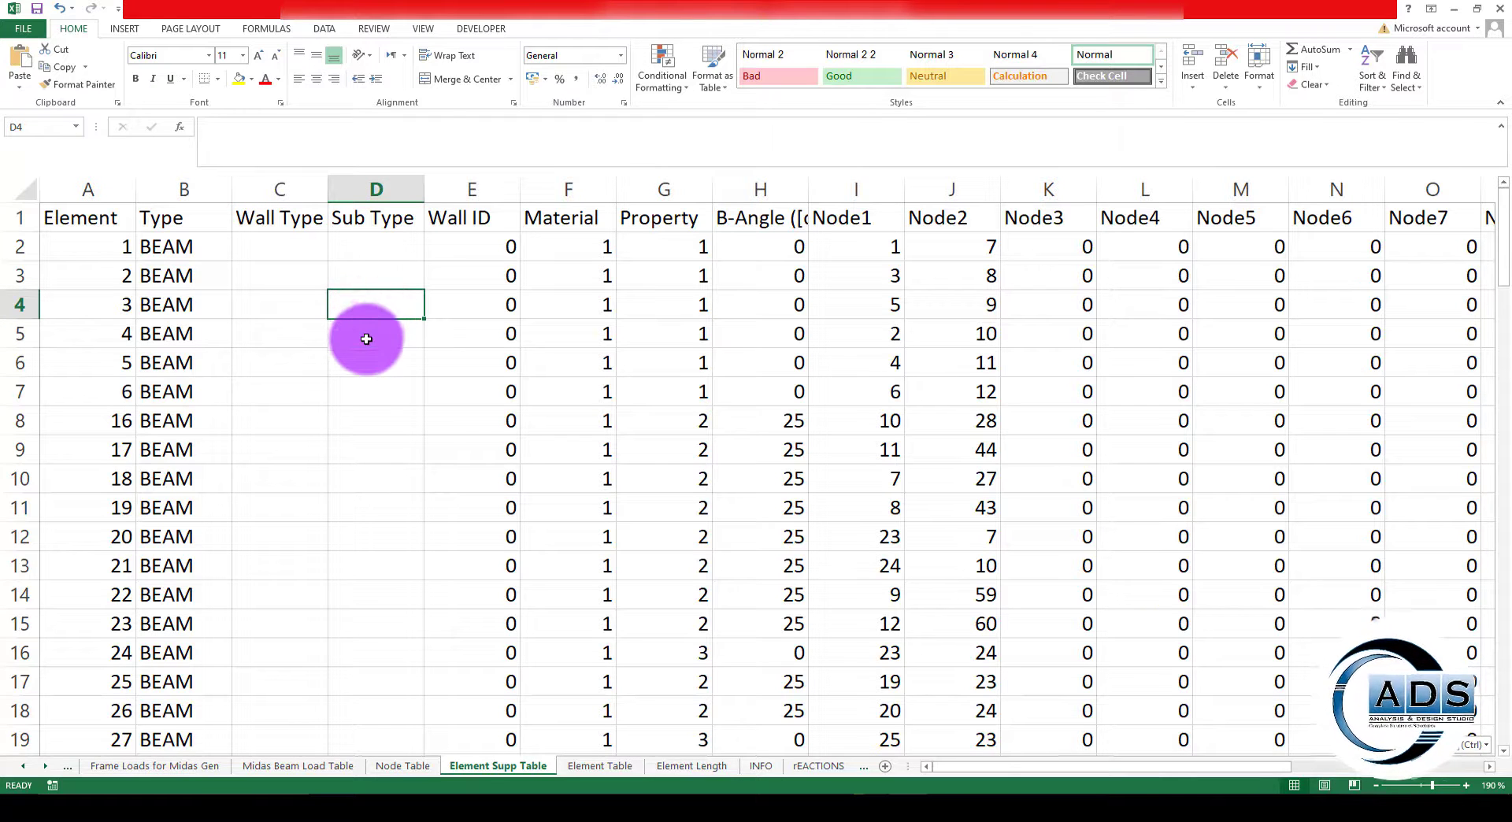
scroll(366, 338, "down", 2)
scroll(367, 338, "up", 2)
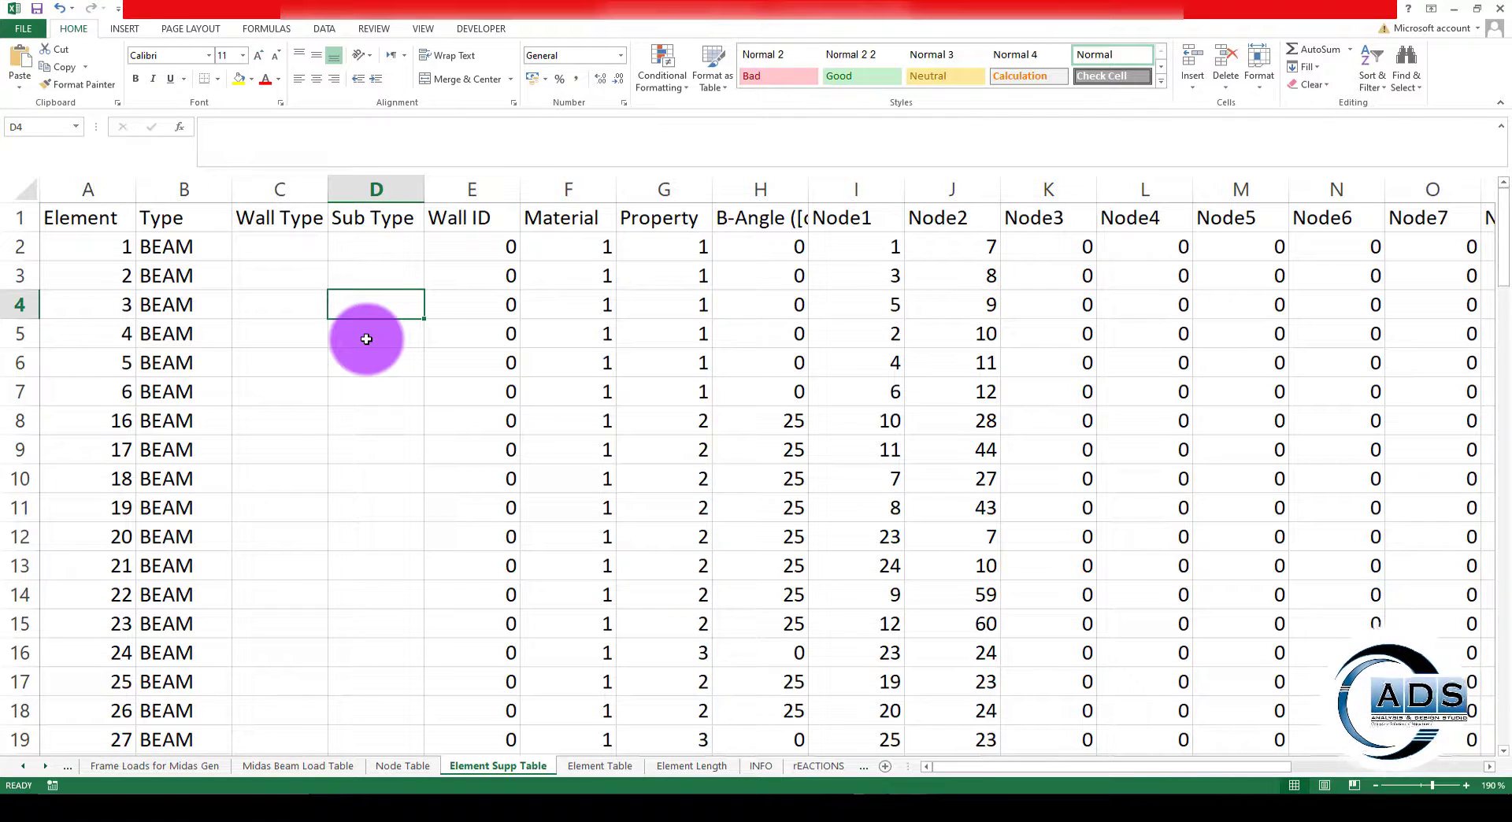
left_click(118, 185)
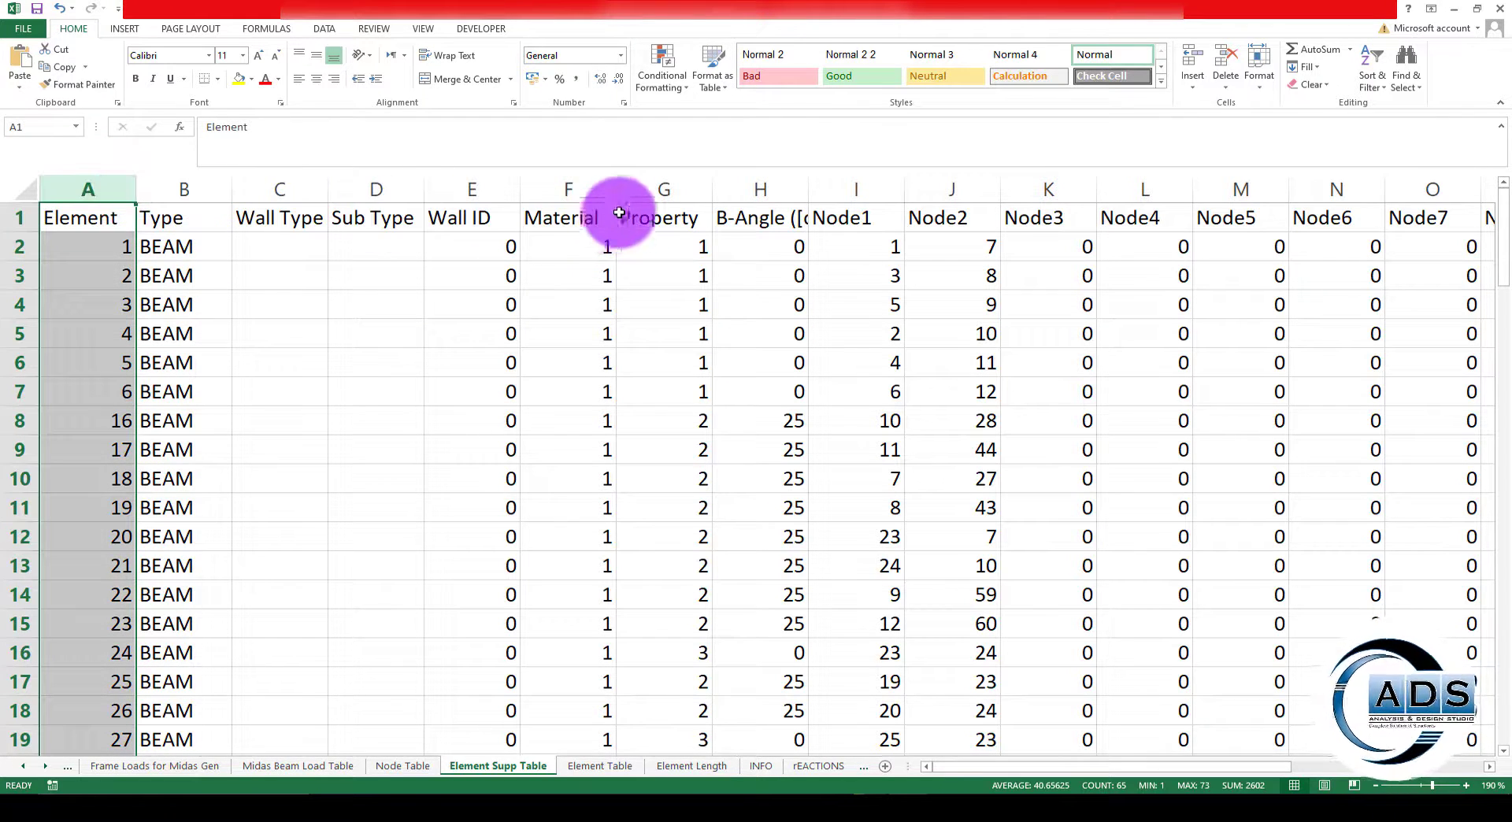
left_click(867, 190, "ctrl")
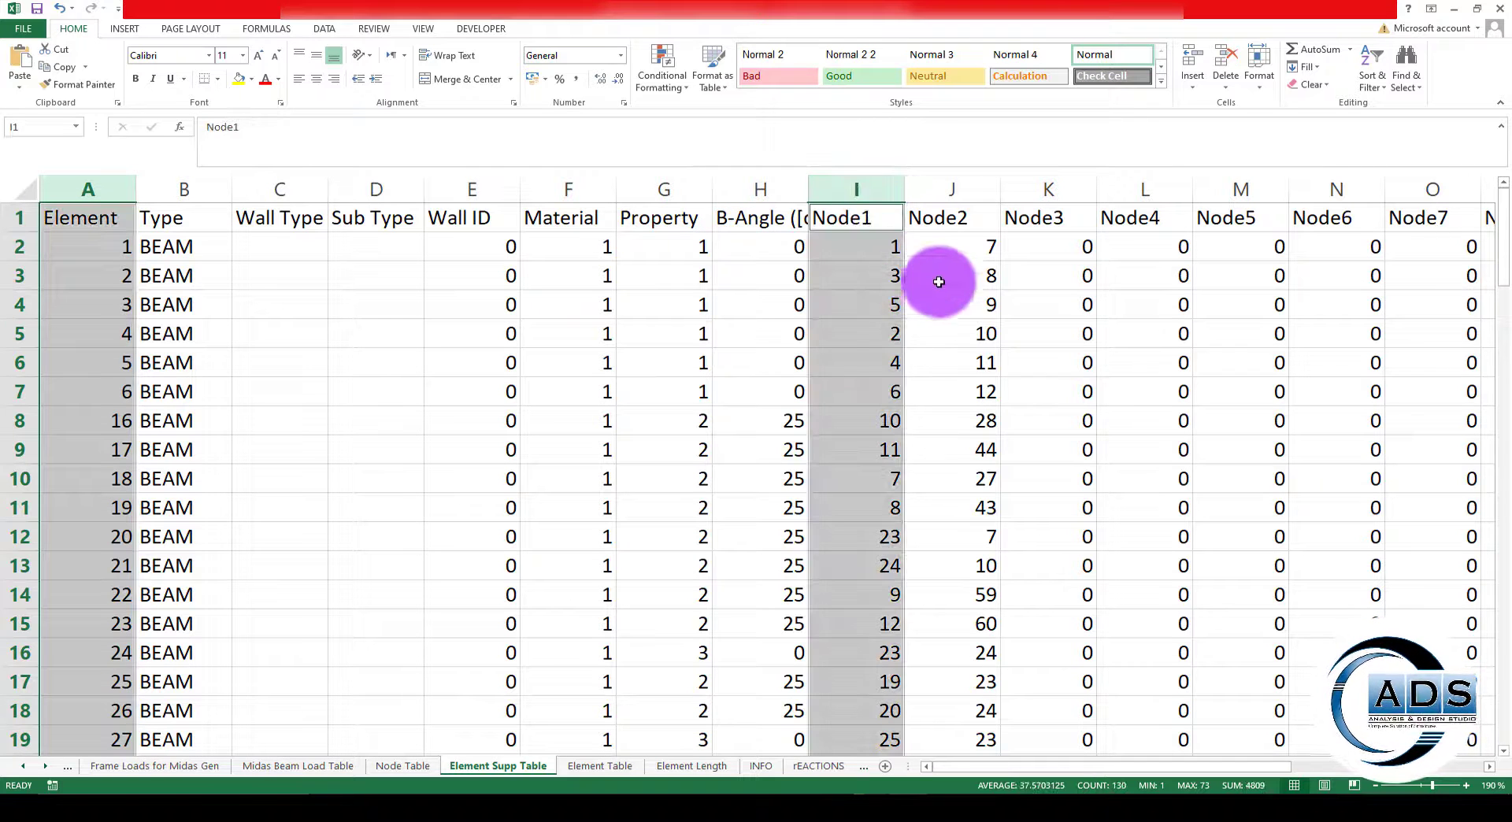
left_click(663, 307)
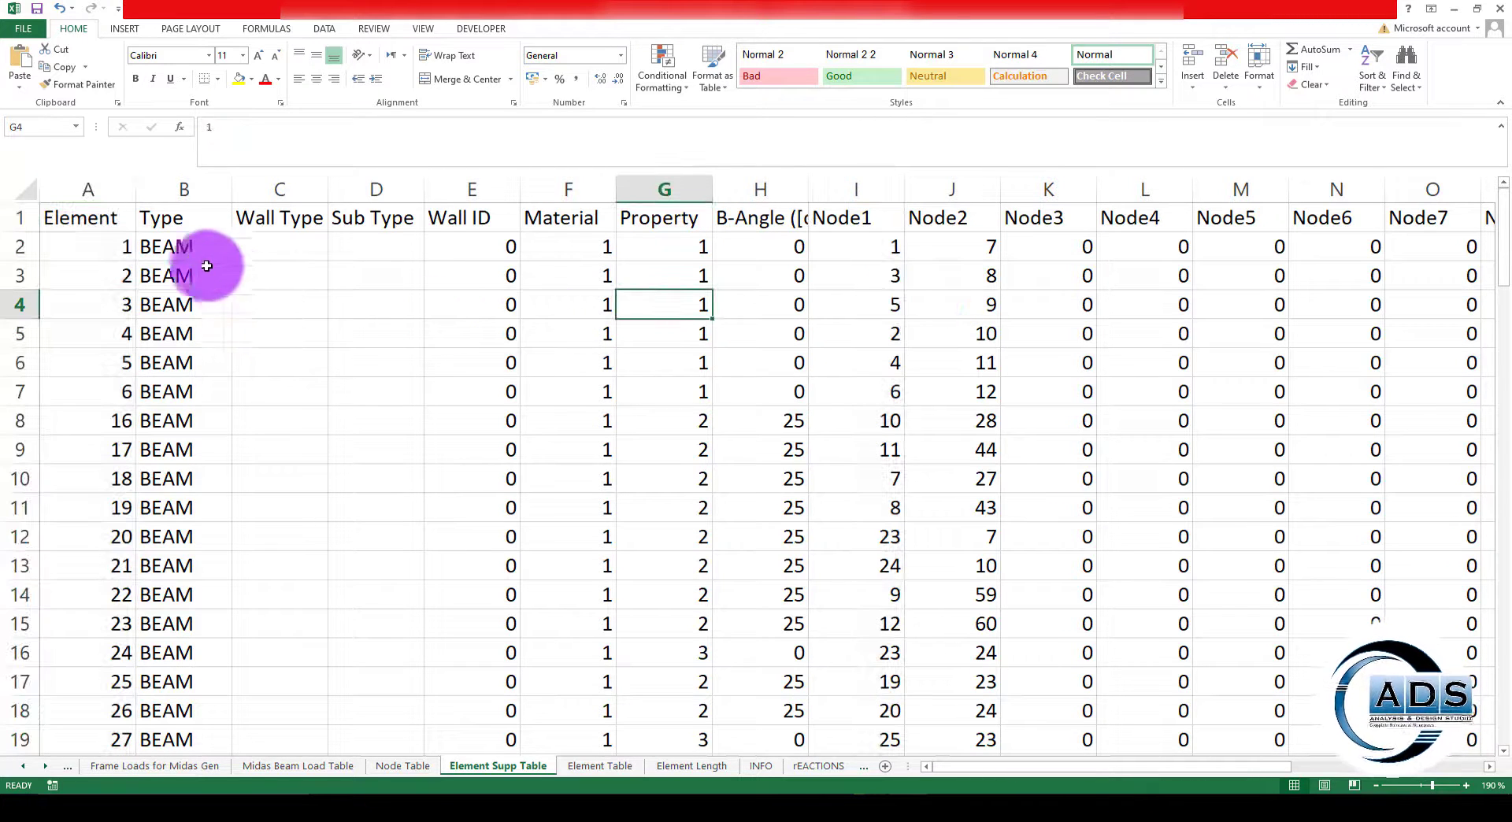
Copy the complete Element, Type, Node1 and Node2 columns of the Element Supp Table sheet.
left_click(120, 189)
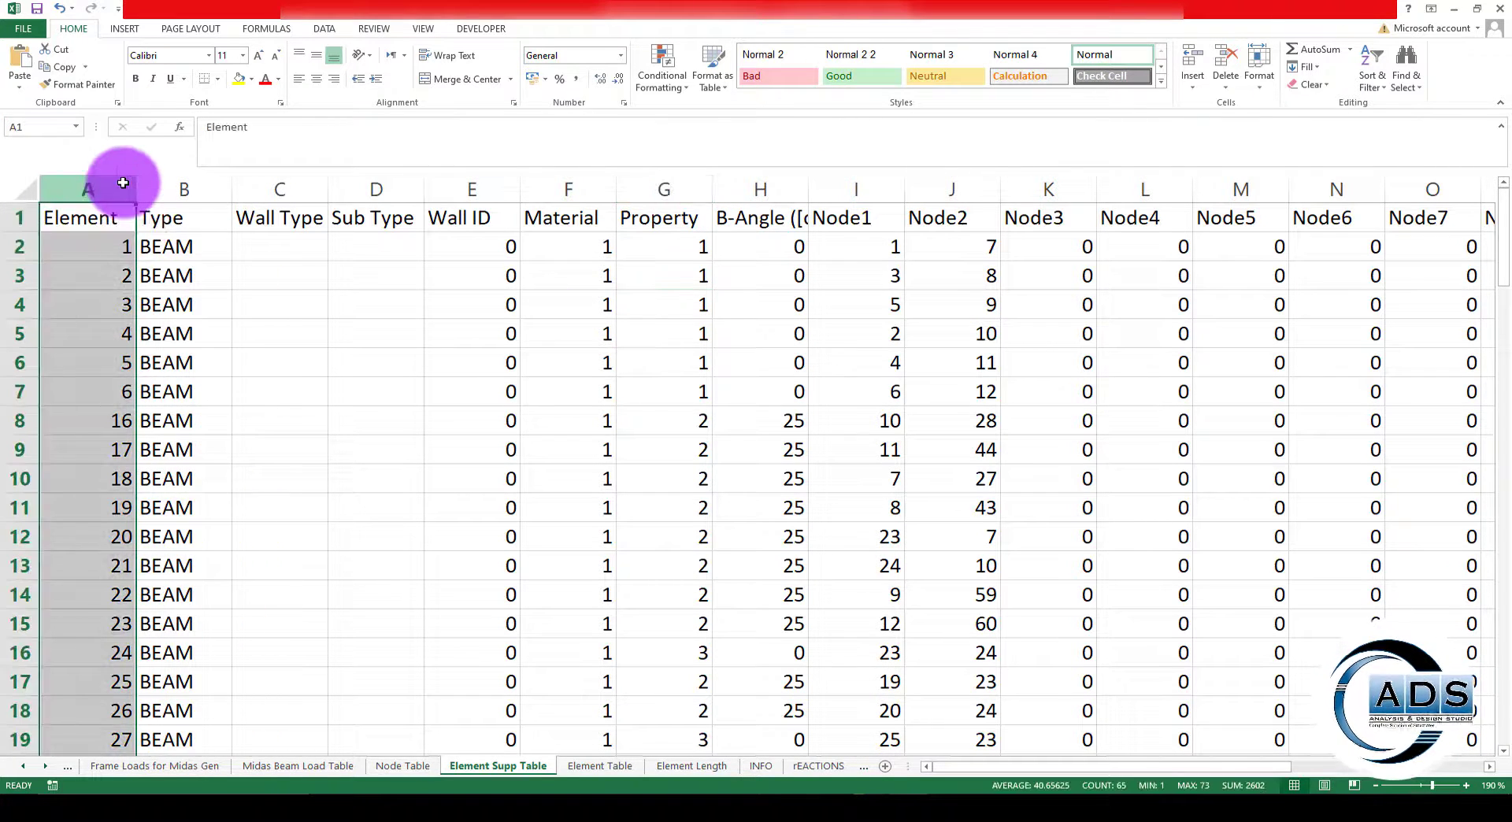
left_click(206, 189, "ctrl")
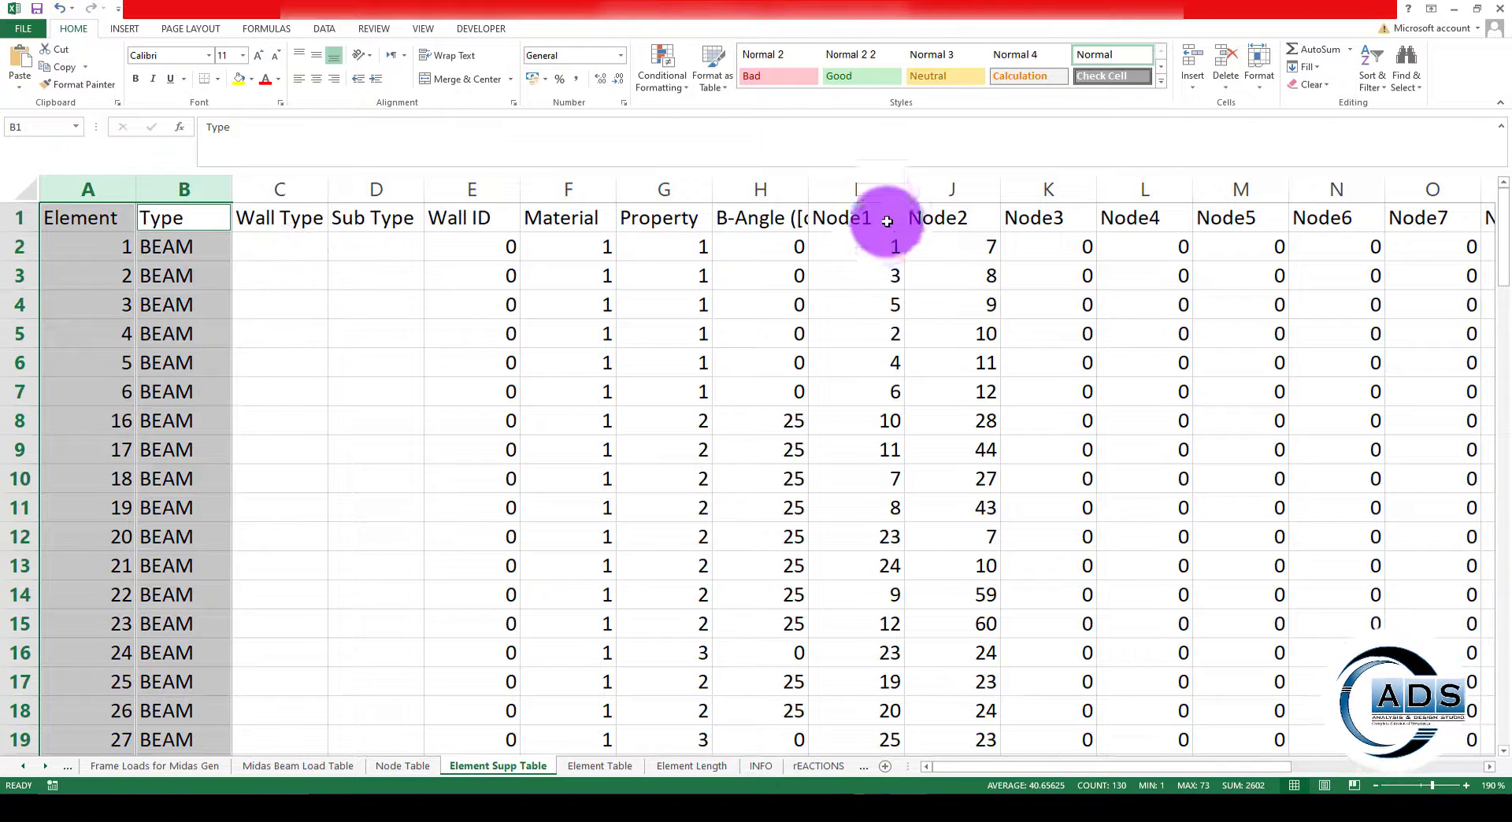
left_click(879, 195, "ctrl")
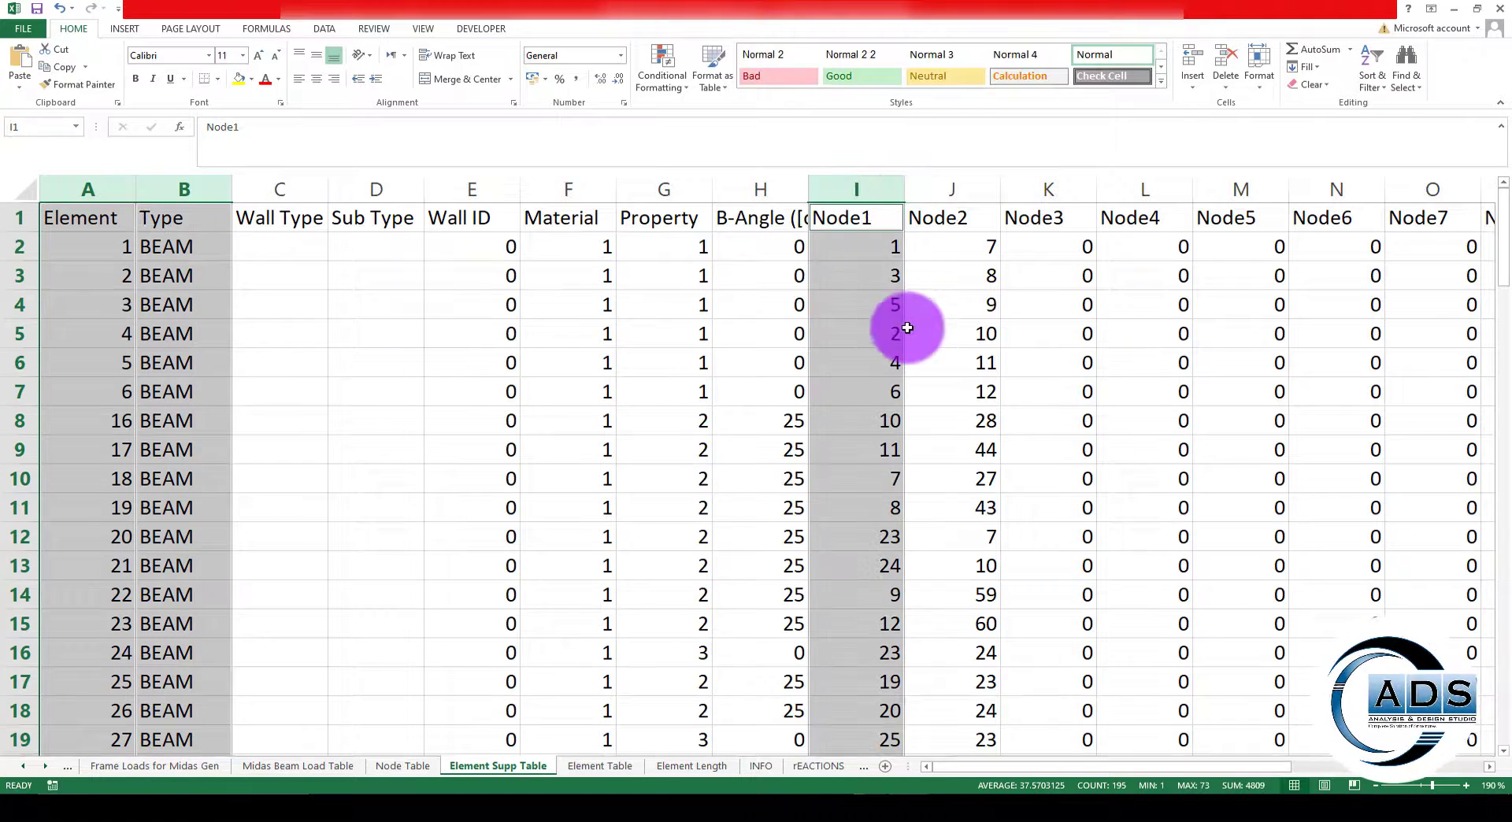
left_click(961, 188, "ctrl")
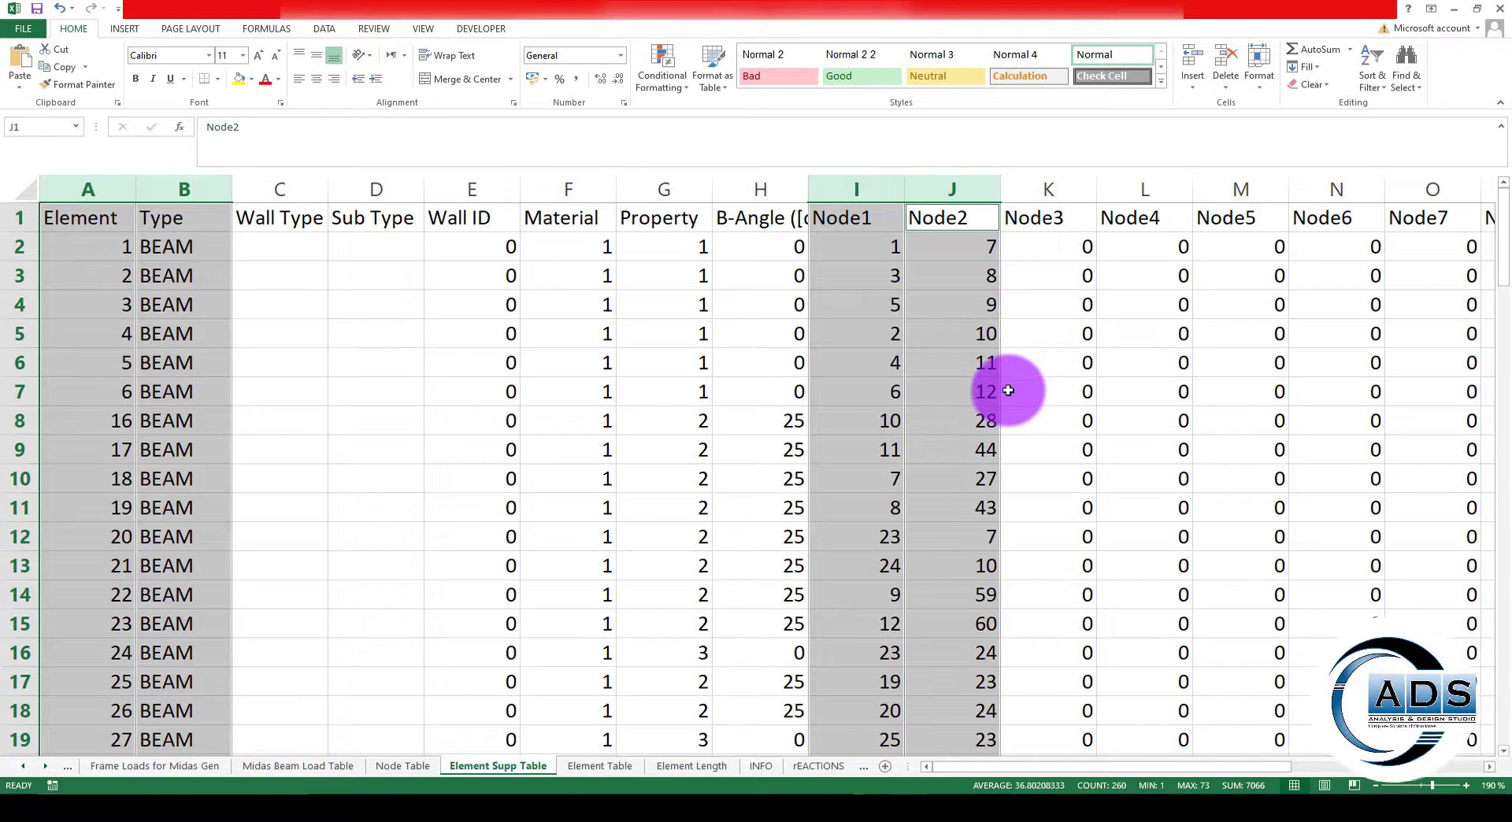
key("ctrl+c")
Paste the copied columns into the Element Table sheet starting at cell A1.
left_click(600, 765)
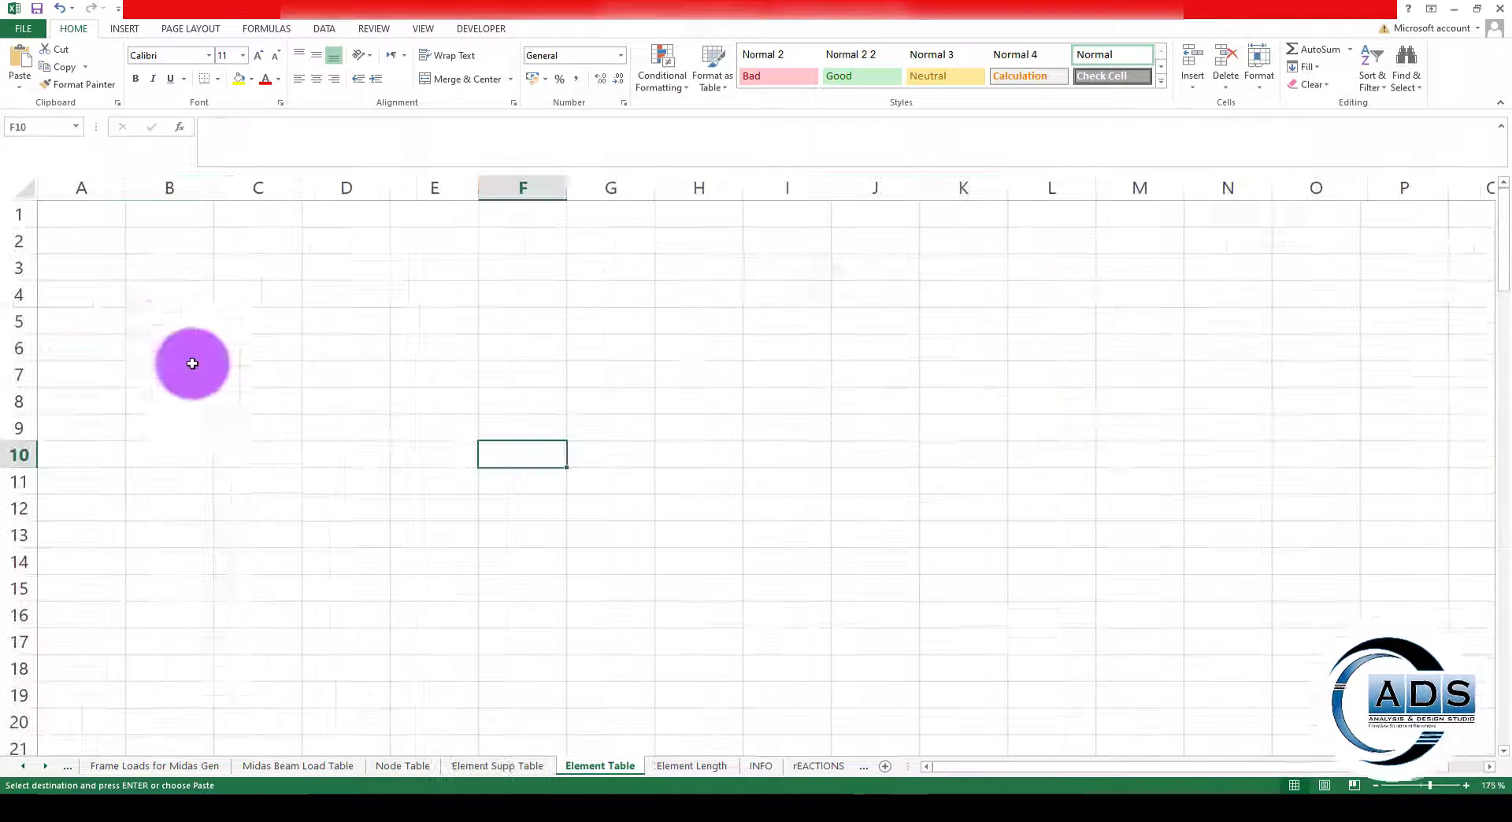
left_click(88, 214)
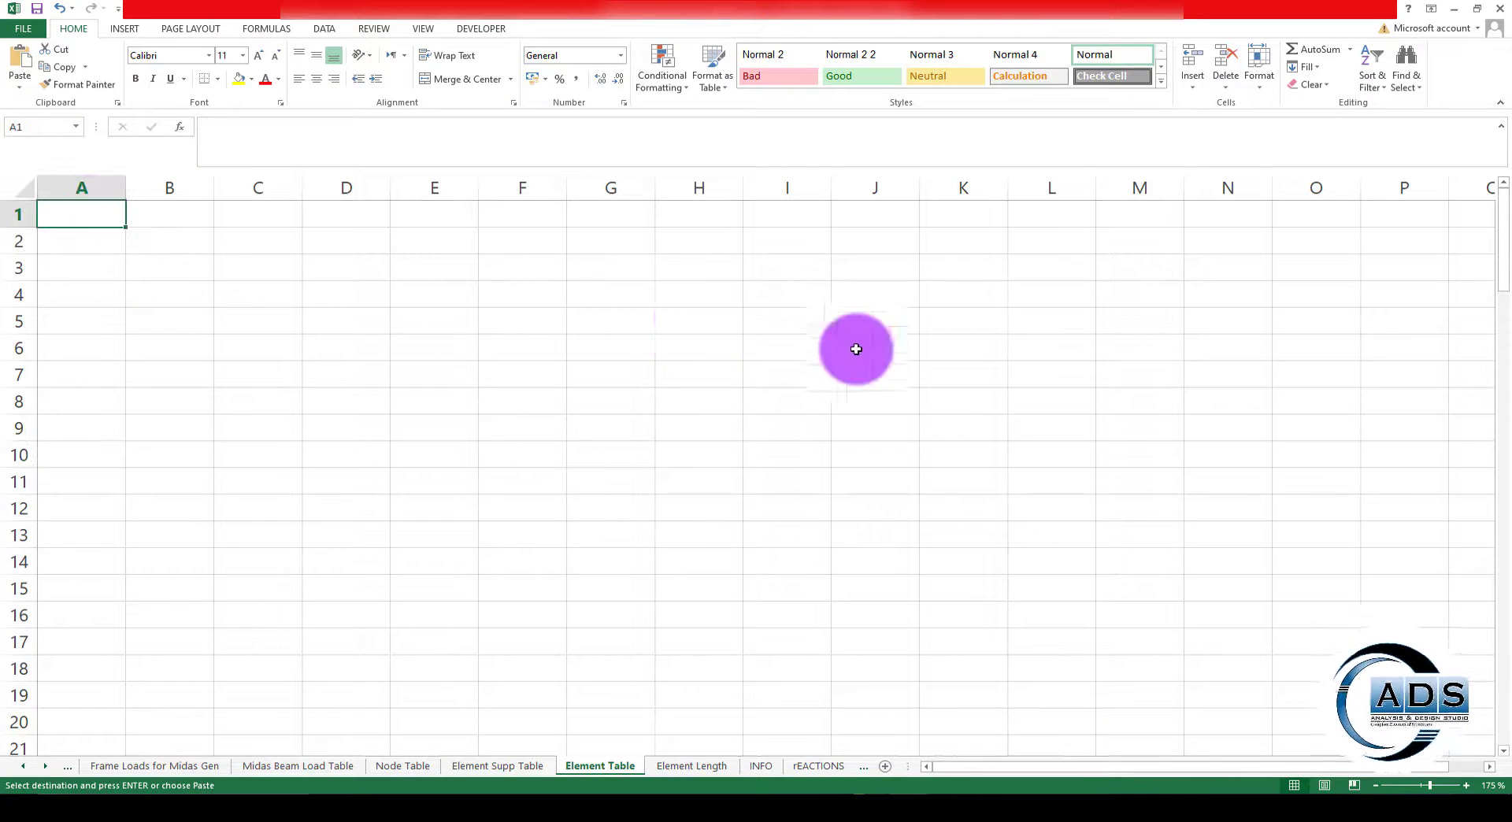
key("Return")
left_click(630, 427)
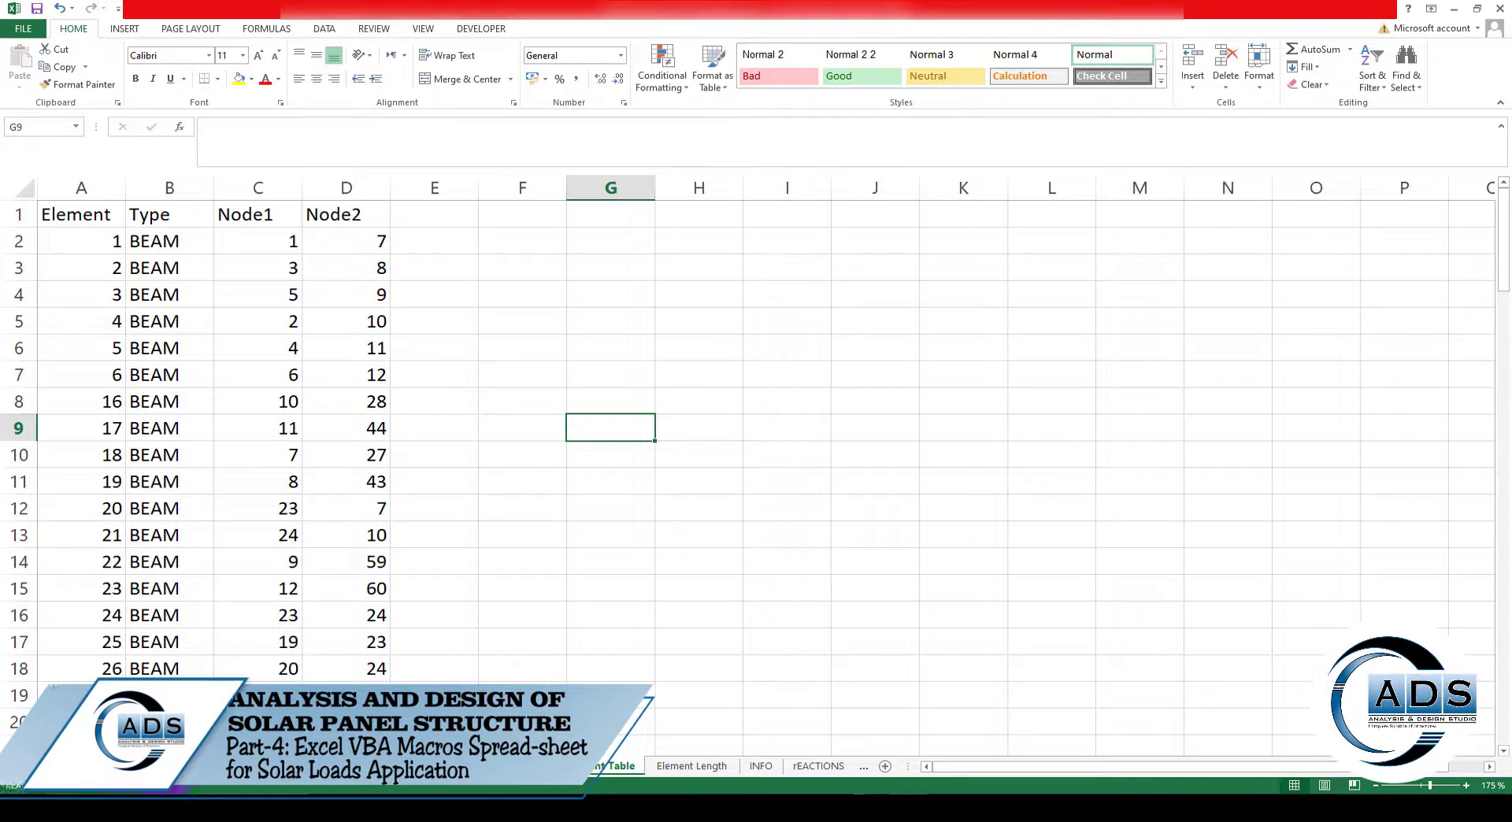
Examine the element length lookup formula for element 27 on the Frame Loads for Midas Gen sheet.
left_click(158, 767)
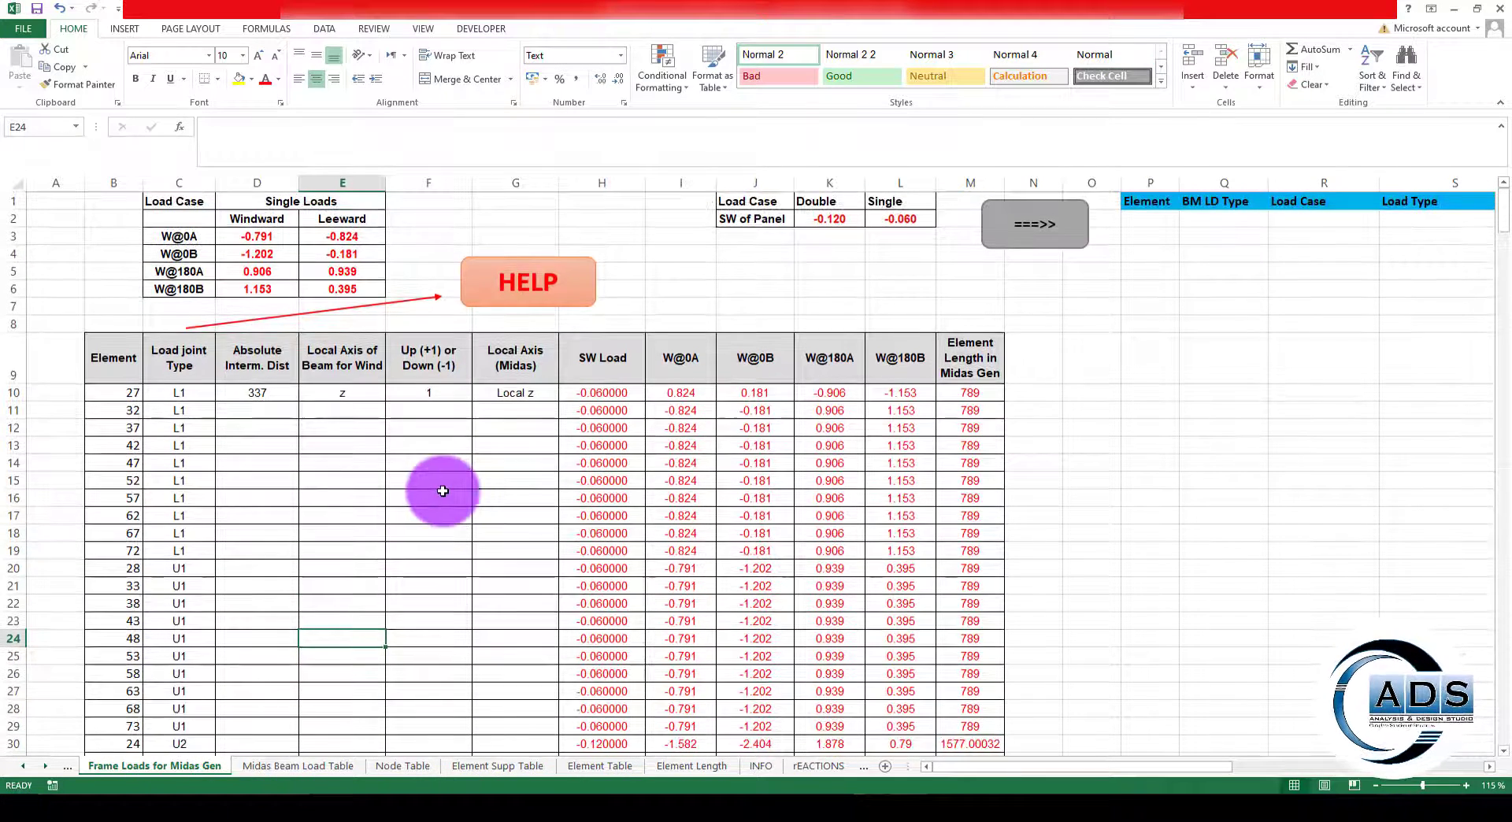
scroll(393, 530, "up", 1, "ctrl")
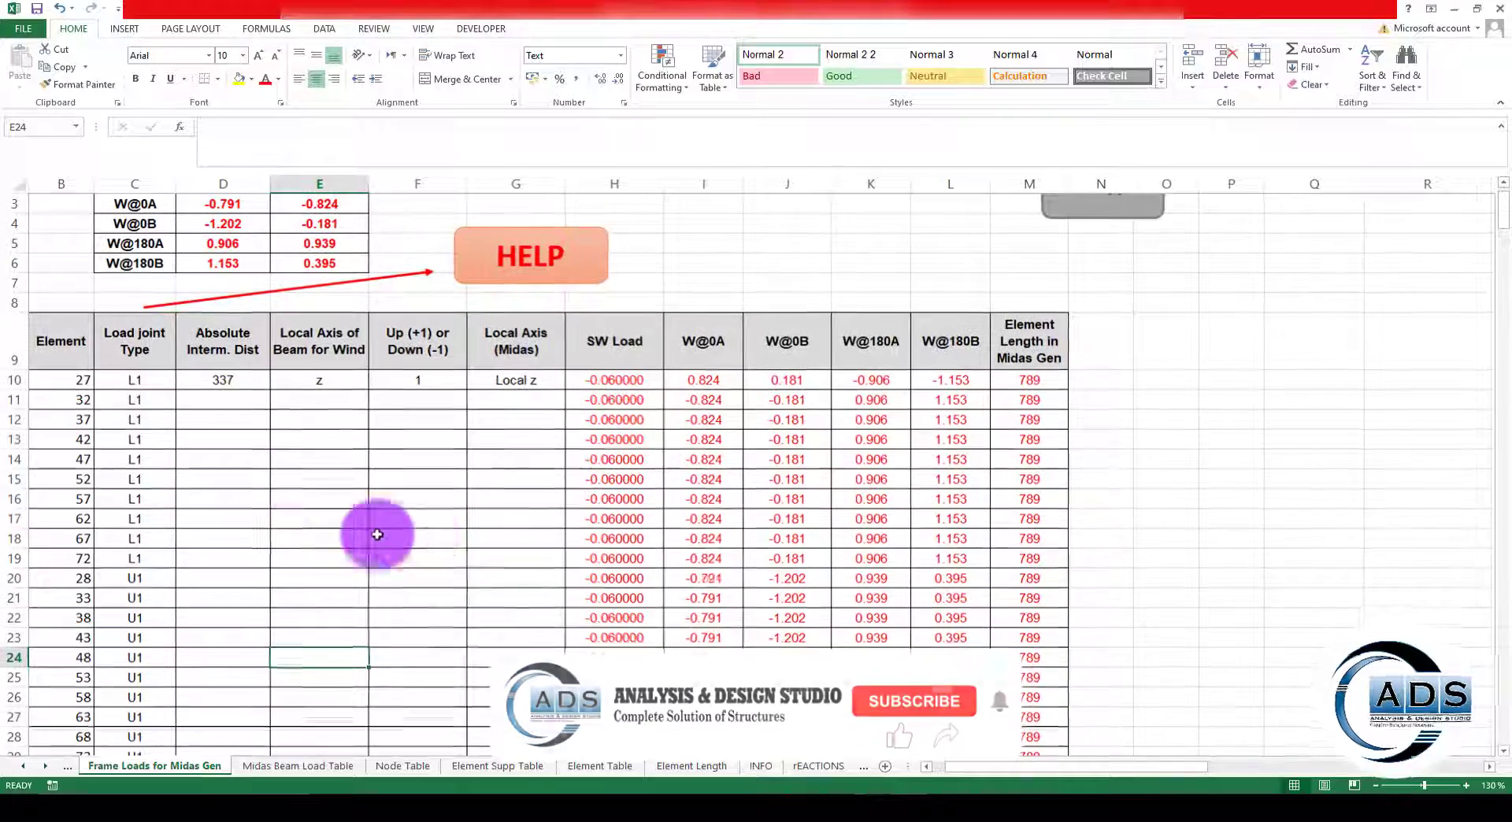
scroll(260, 464, "up", 1, "ctrl")
left_click(261, 464)
left_click_drag(1007, 768, 937, 767)
left_click(485, 538)
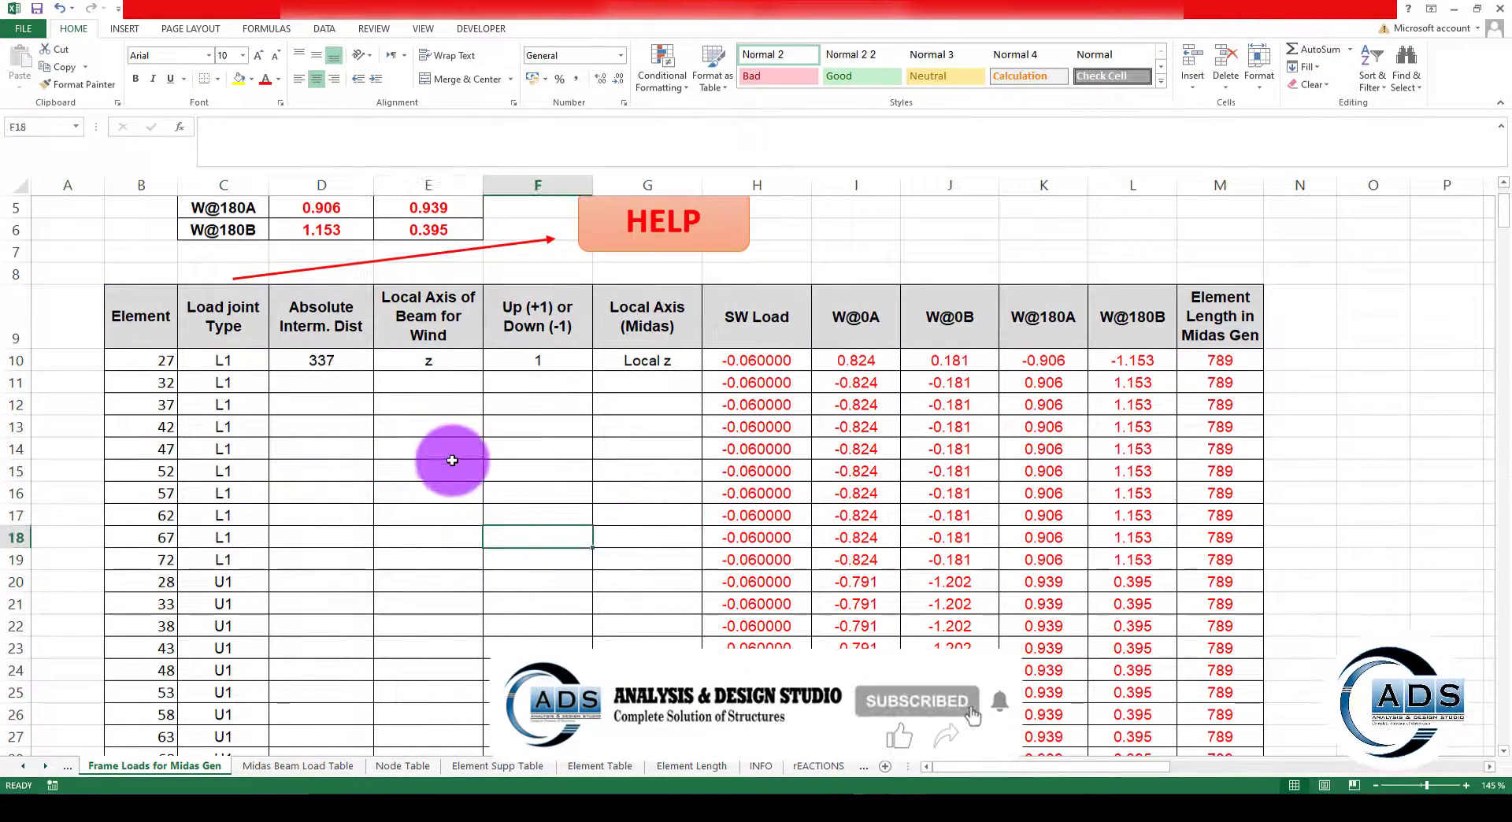
left_click(1205, 362)
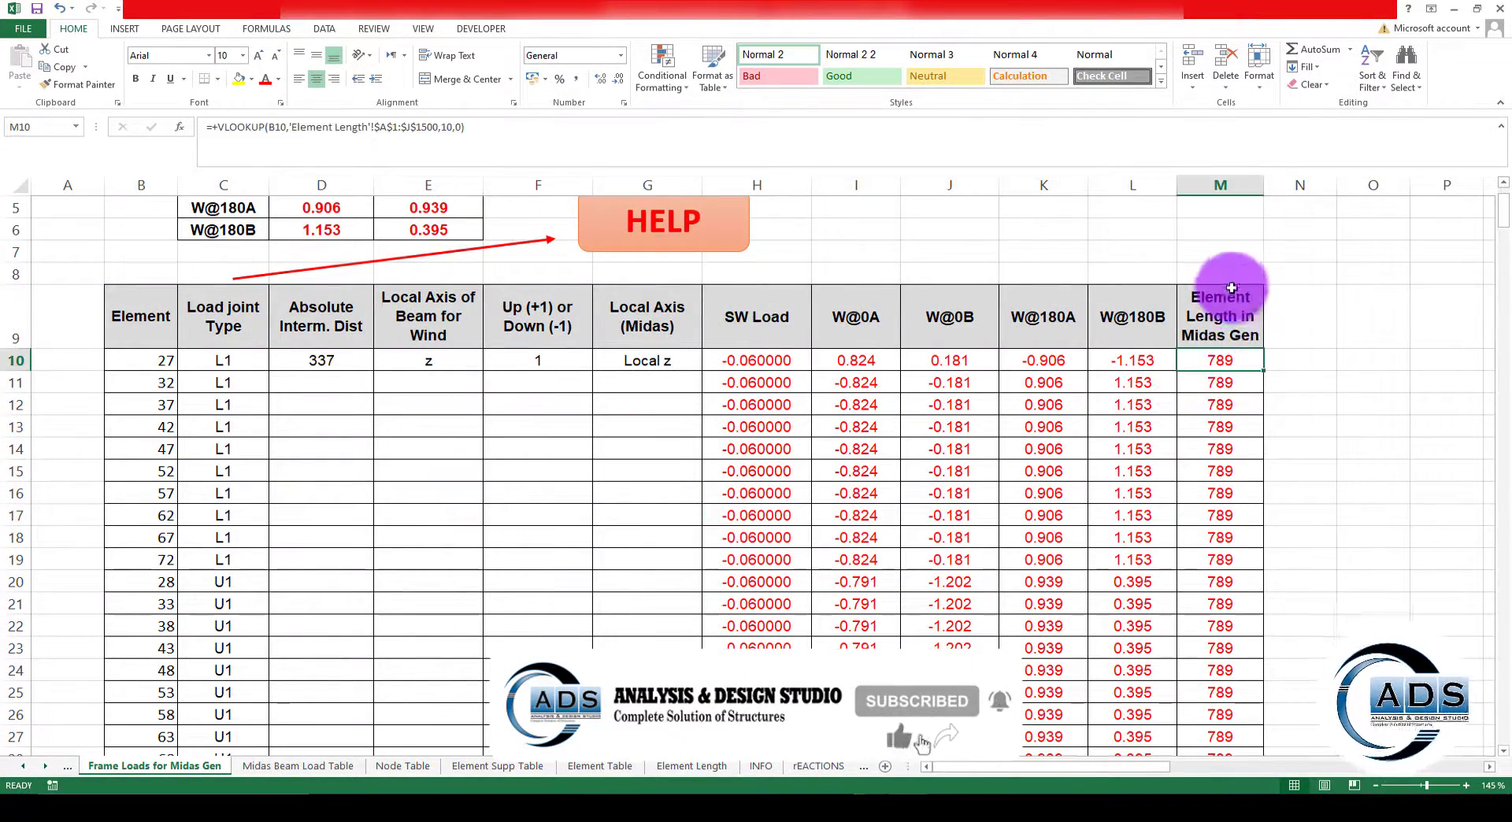
left_click(1279, 378)
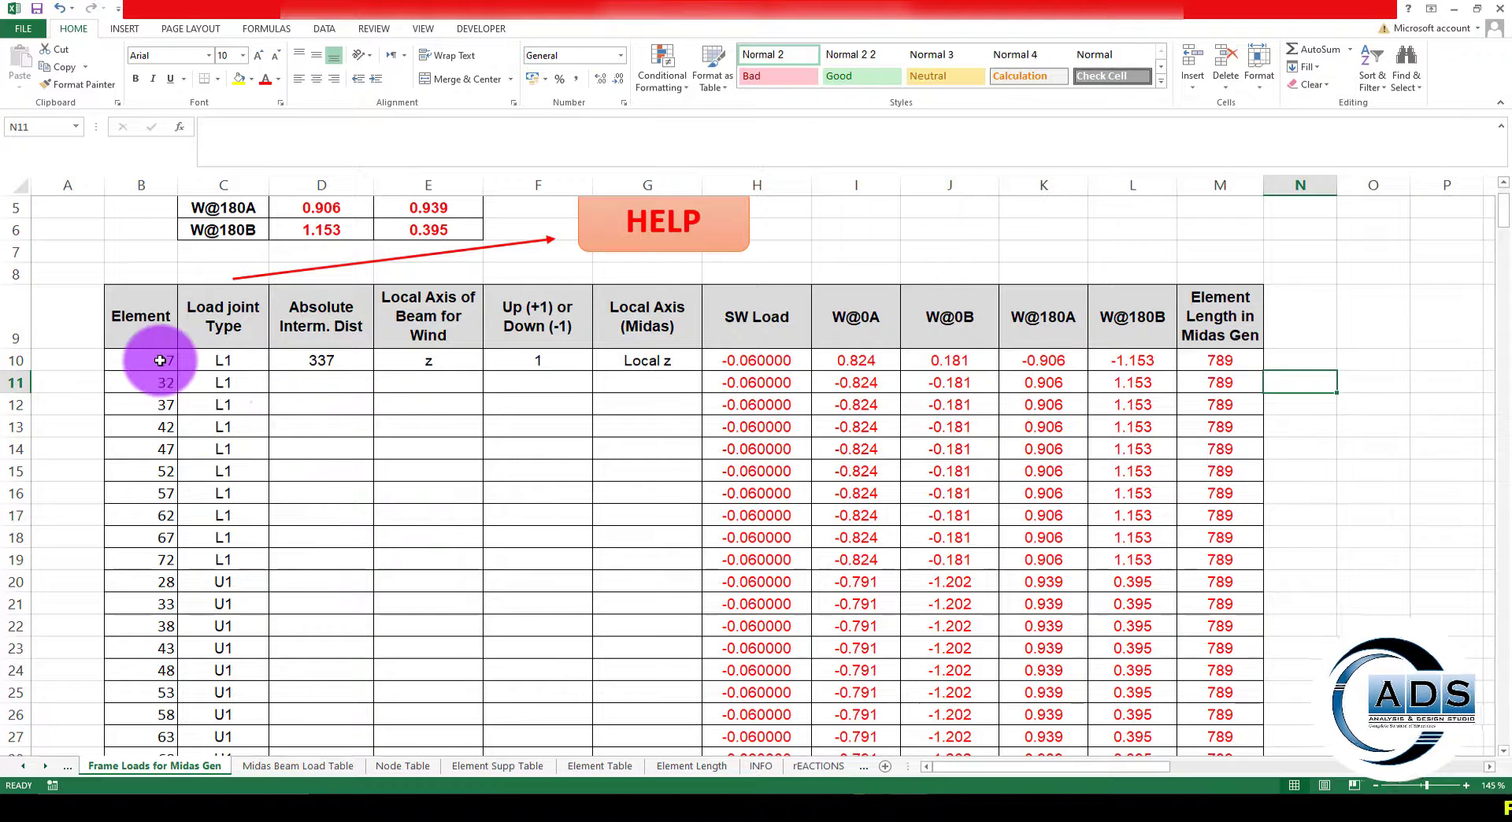
left_click(1223, 363)
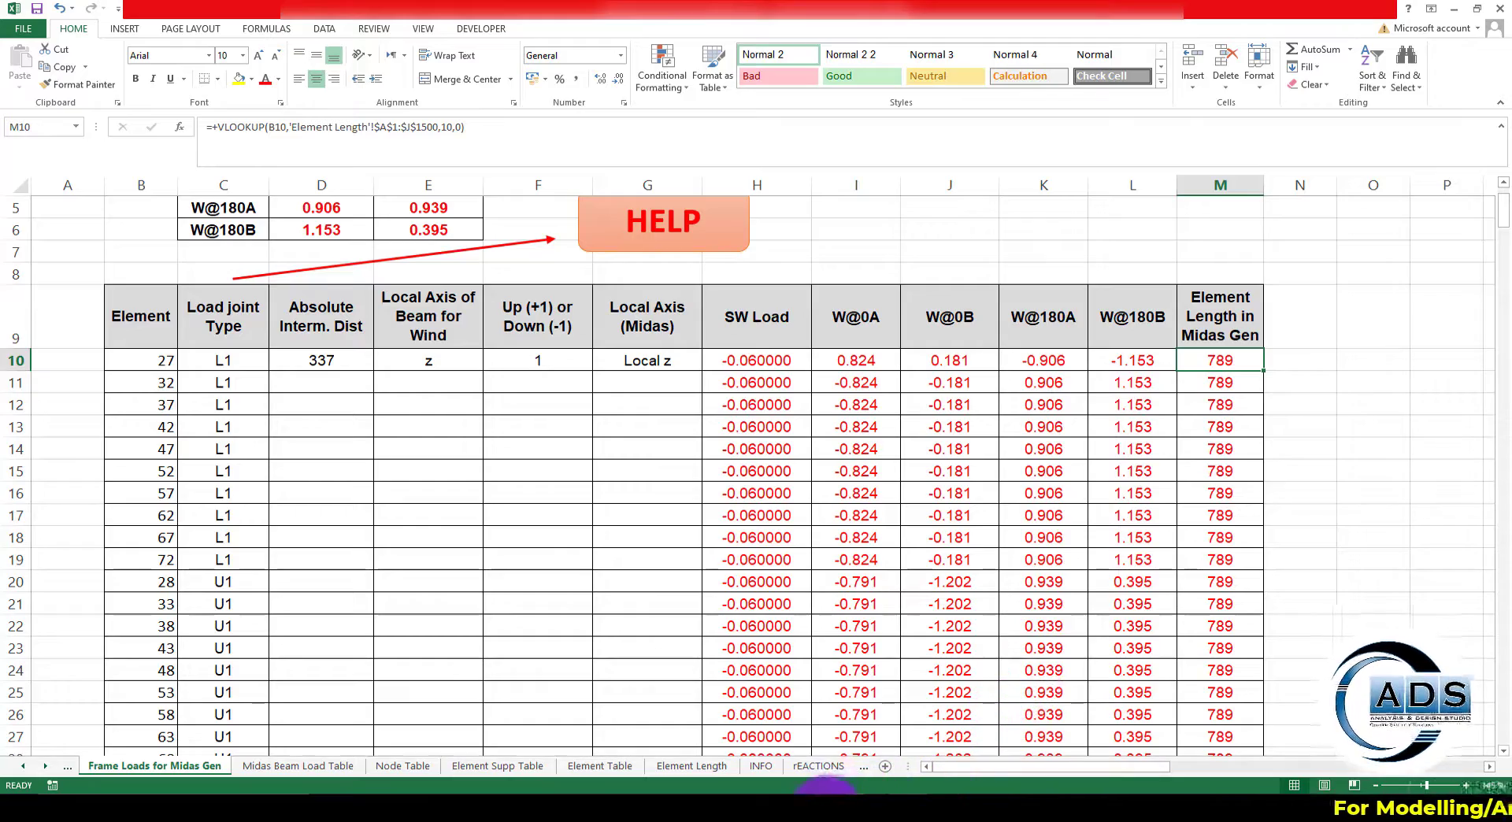
Switch to the MIDAS Gen model and query the node distances along elements 27 and 24, between nodes 25, 23 and 24.
left_click(827, 790)
left_click(391, 139)
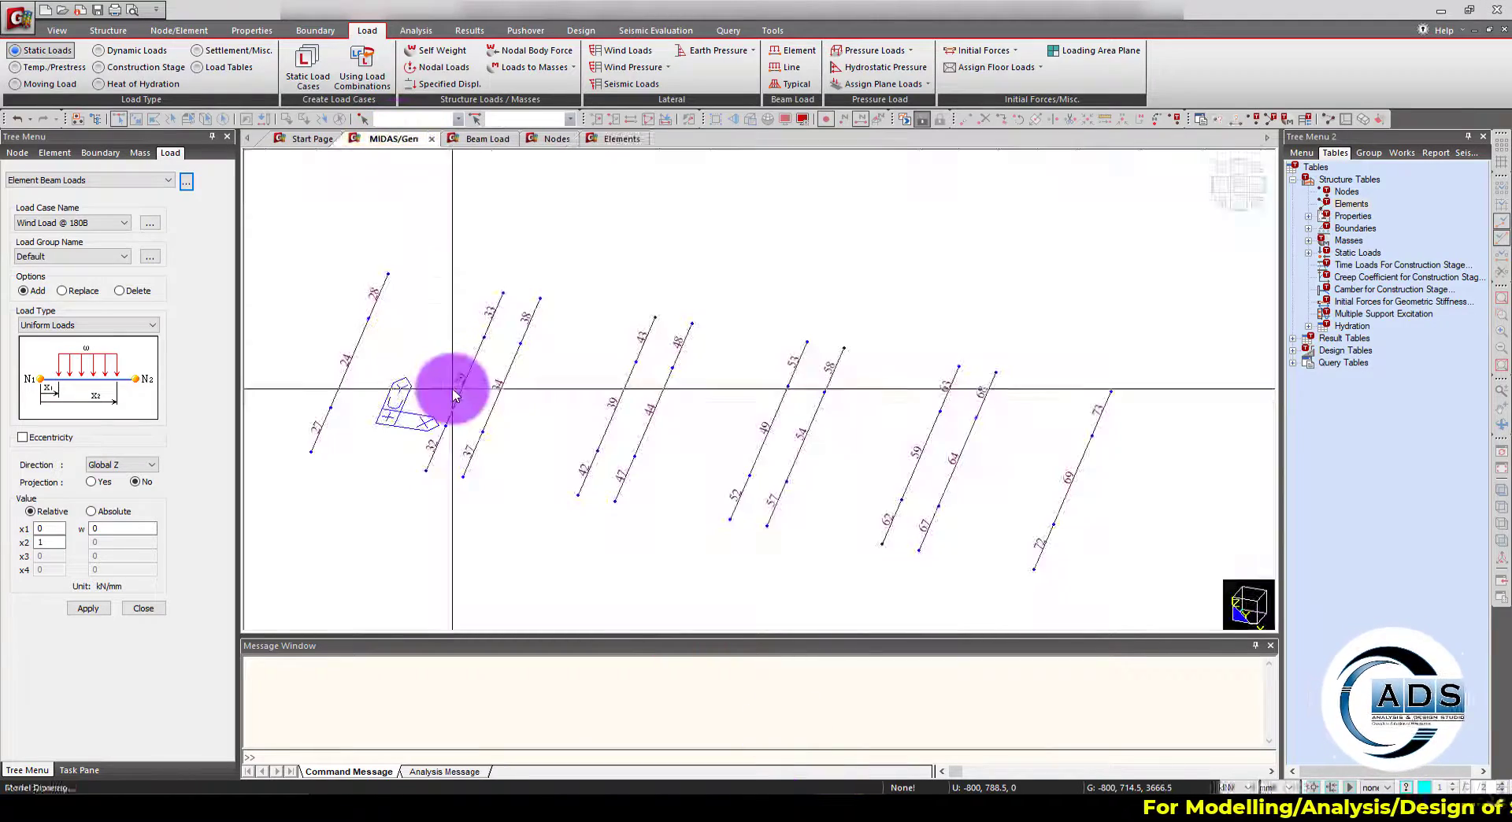
scroll(461, 423, "up", 1)
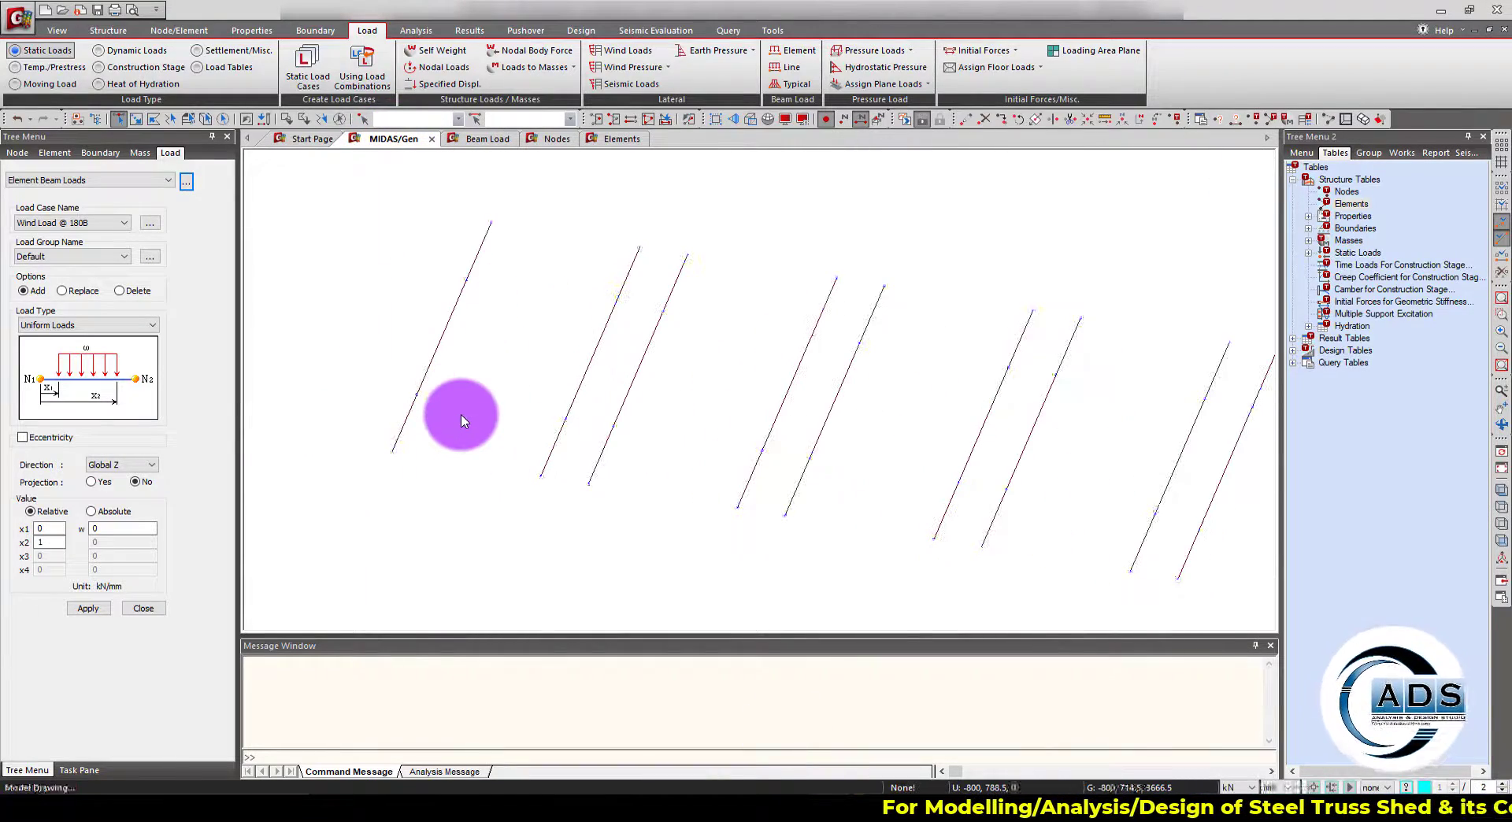
left_click(402, 467)
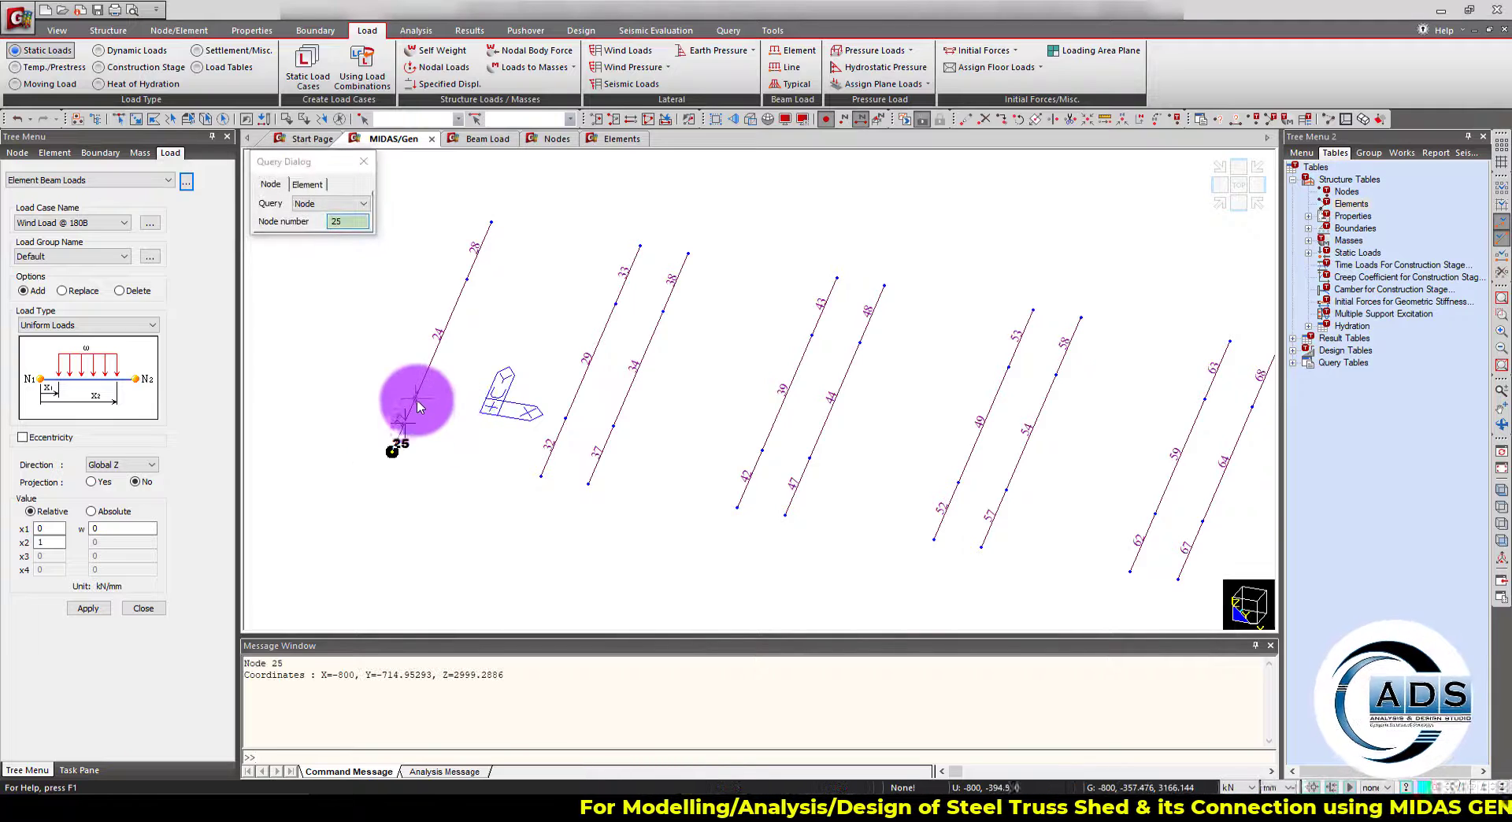
left_click(417, 394)
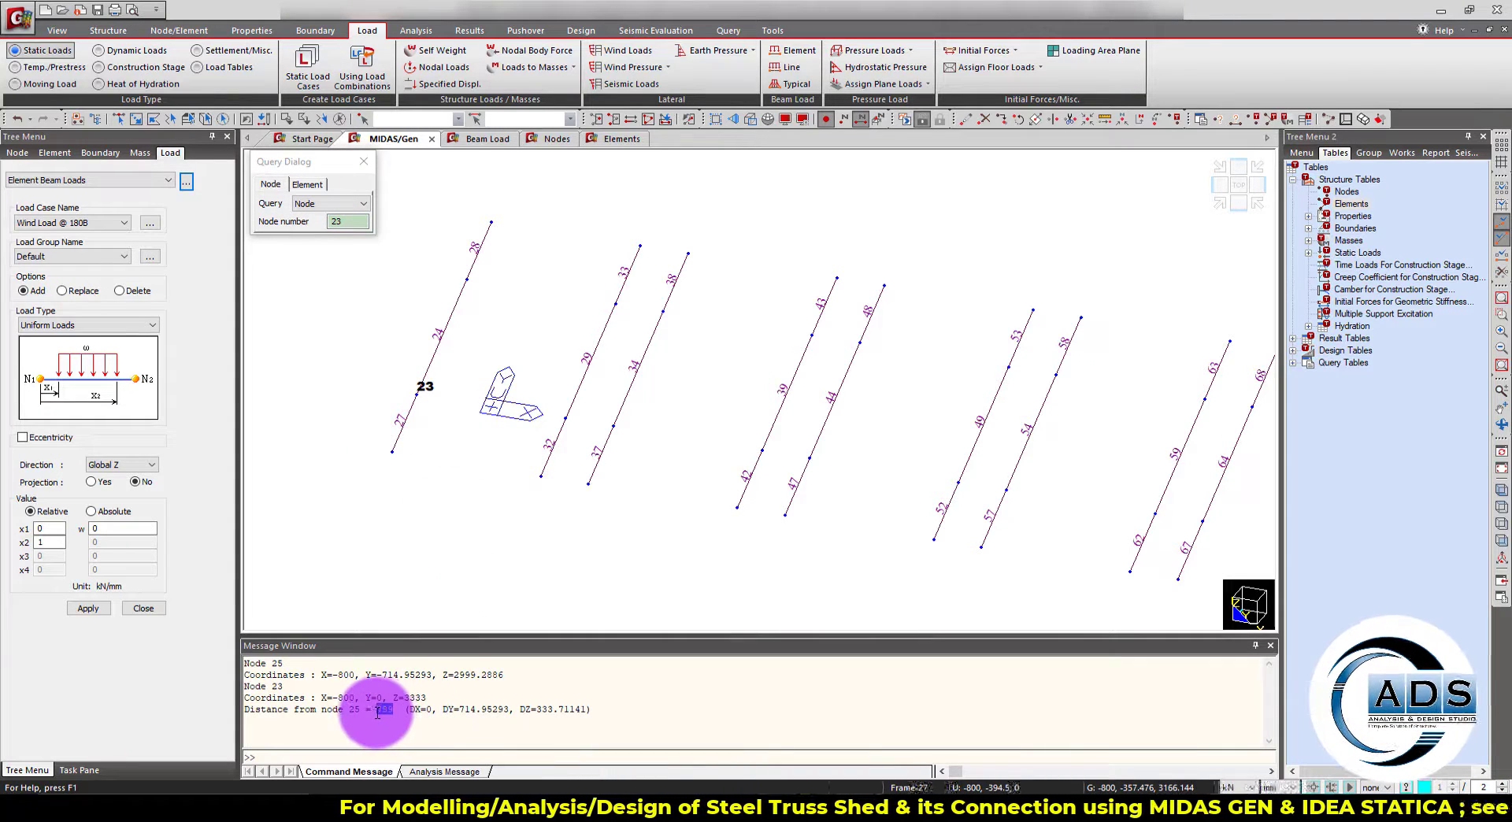
left_click(417, 395)
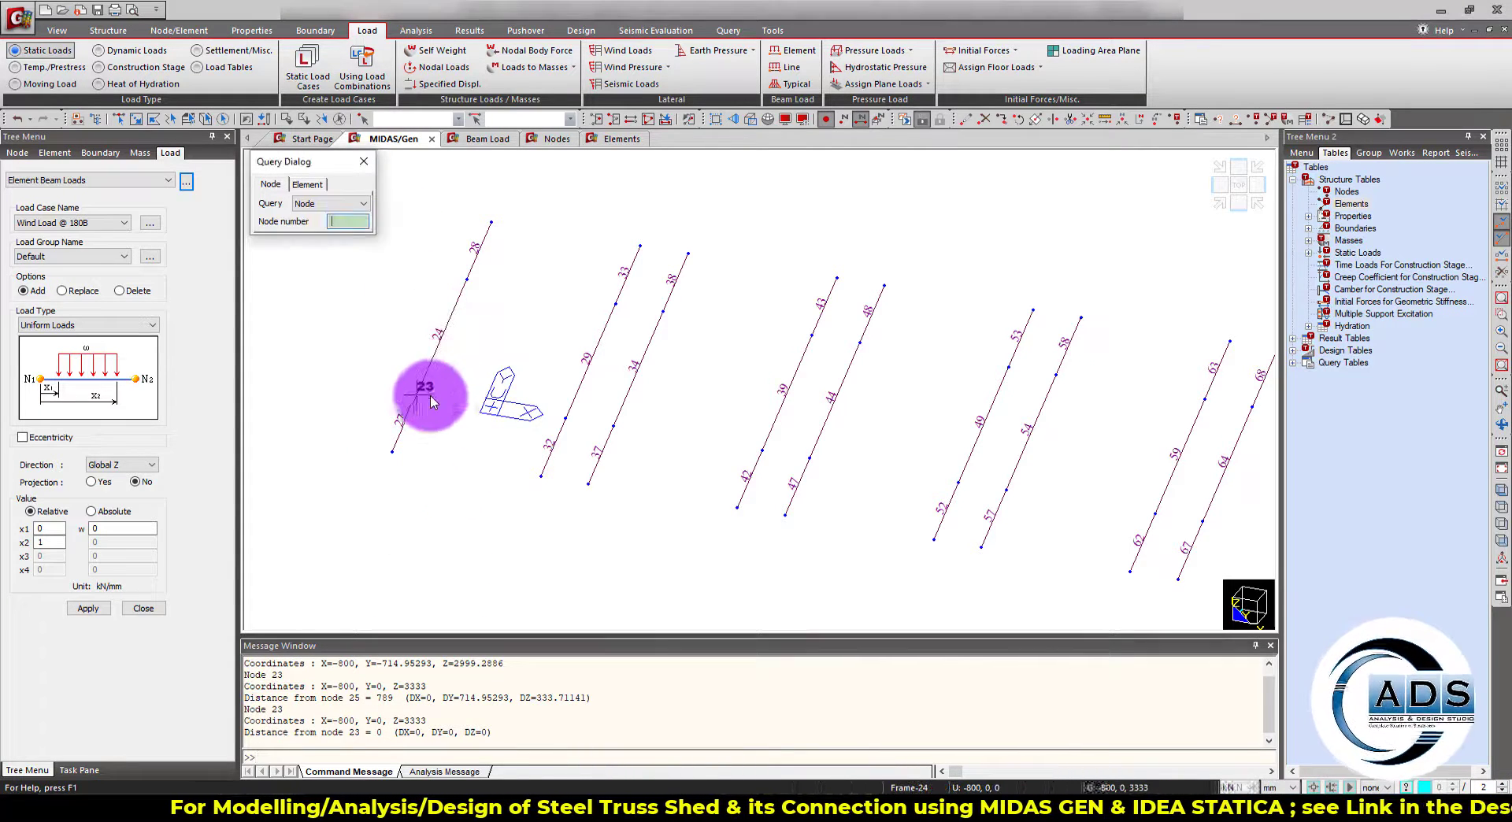
left_click(467, 279)
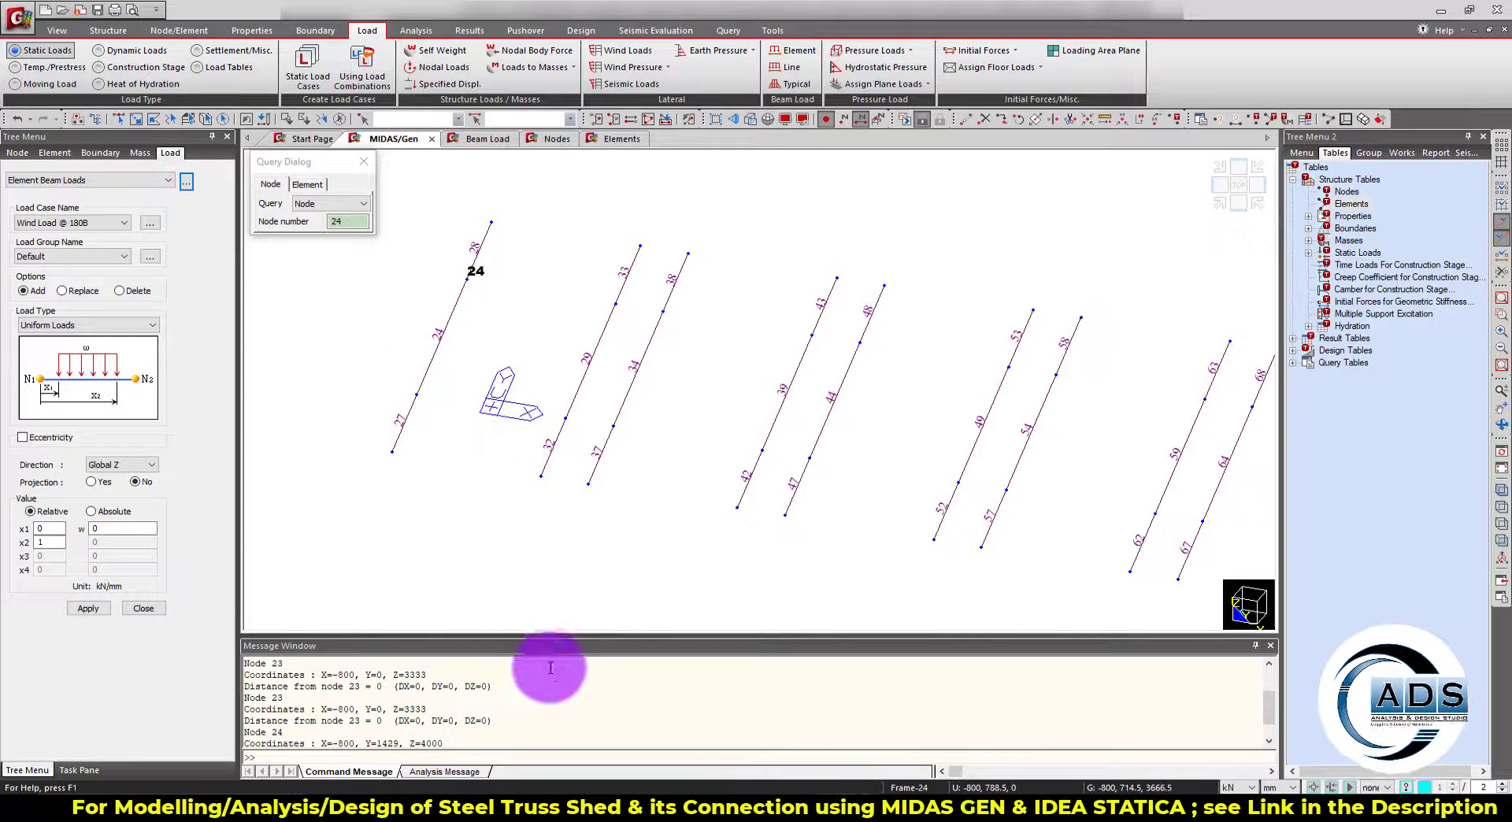
Read the queried distance between nodes 23 and 24, then switch to Excel and compare it with the U2 and L2 element lengths.
scroll(417, 721, "down", 1)
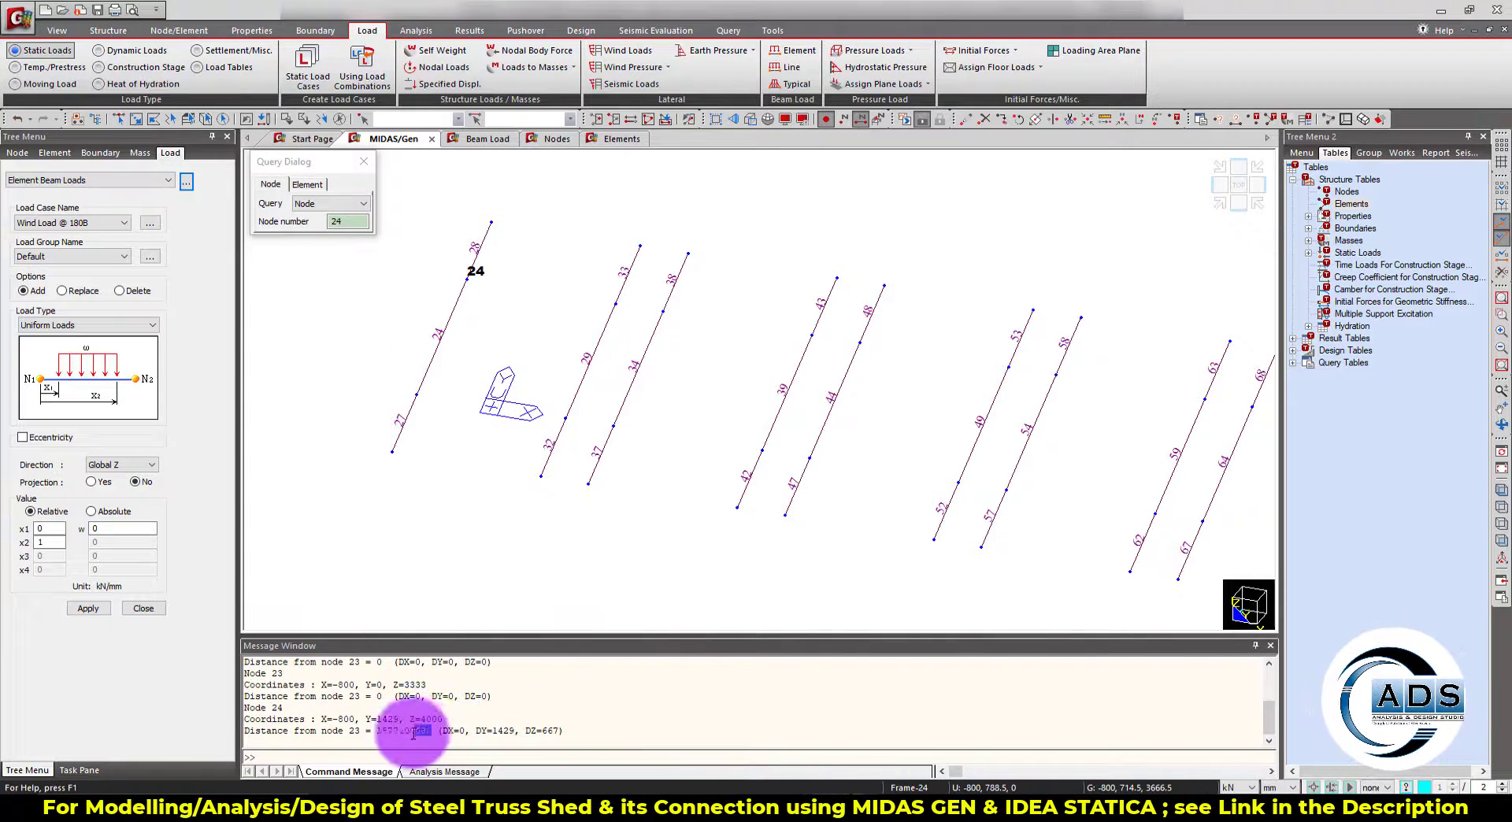
left_click(853, 786)
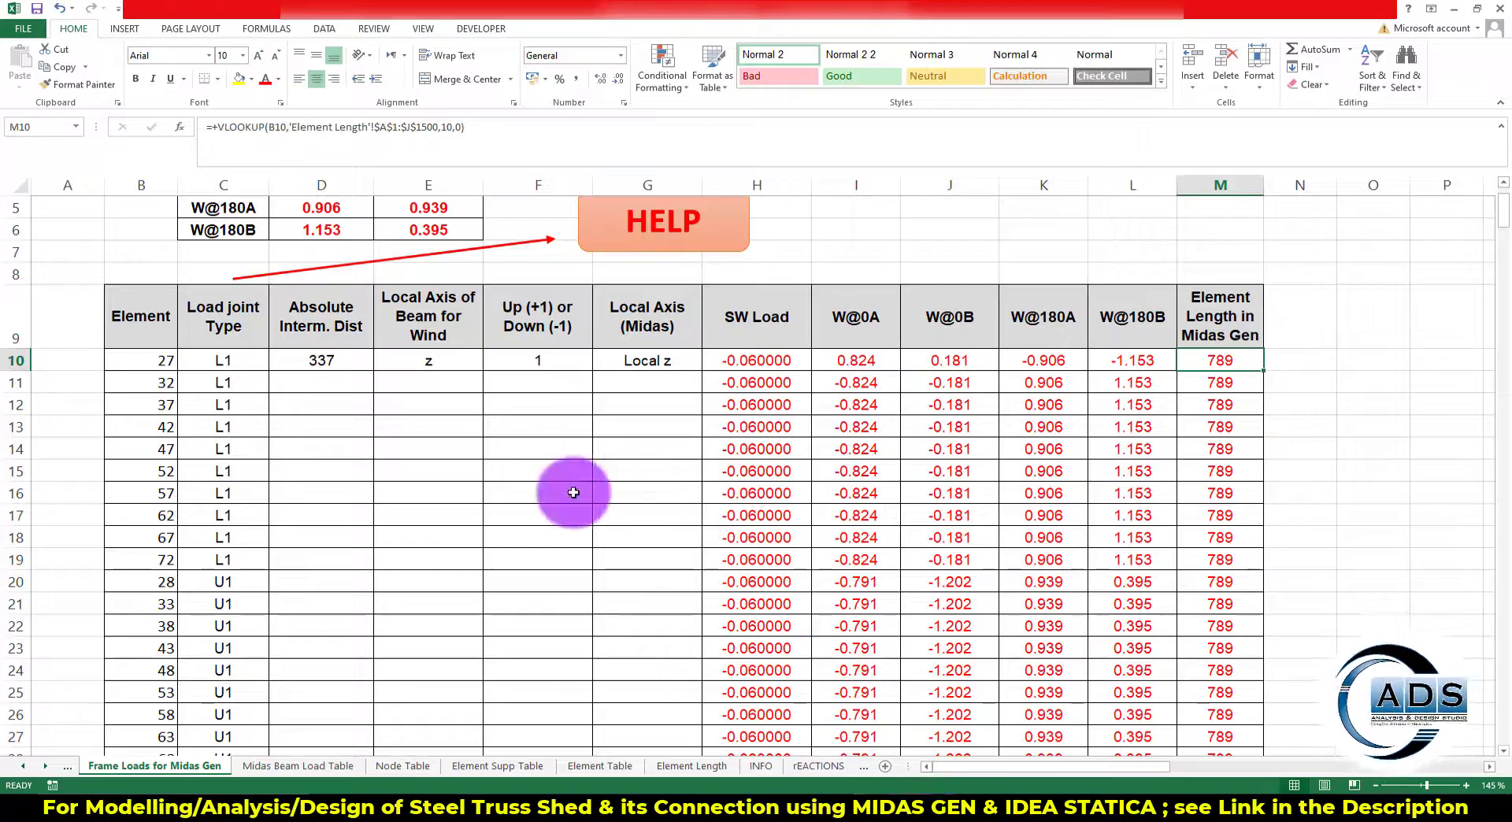
scroll(337, 505, "down", 4)
scroll(271, 549, "down", 4)
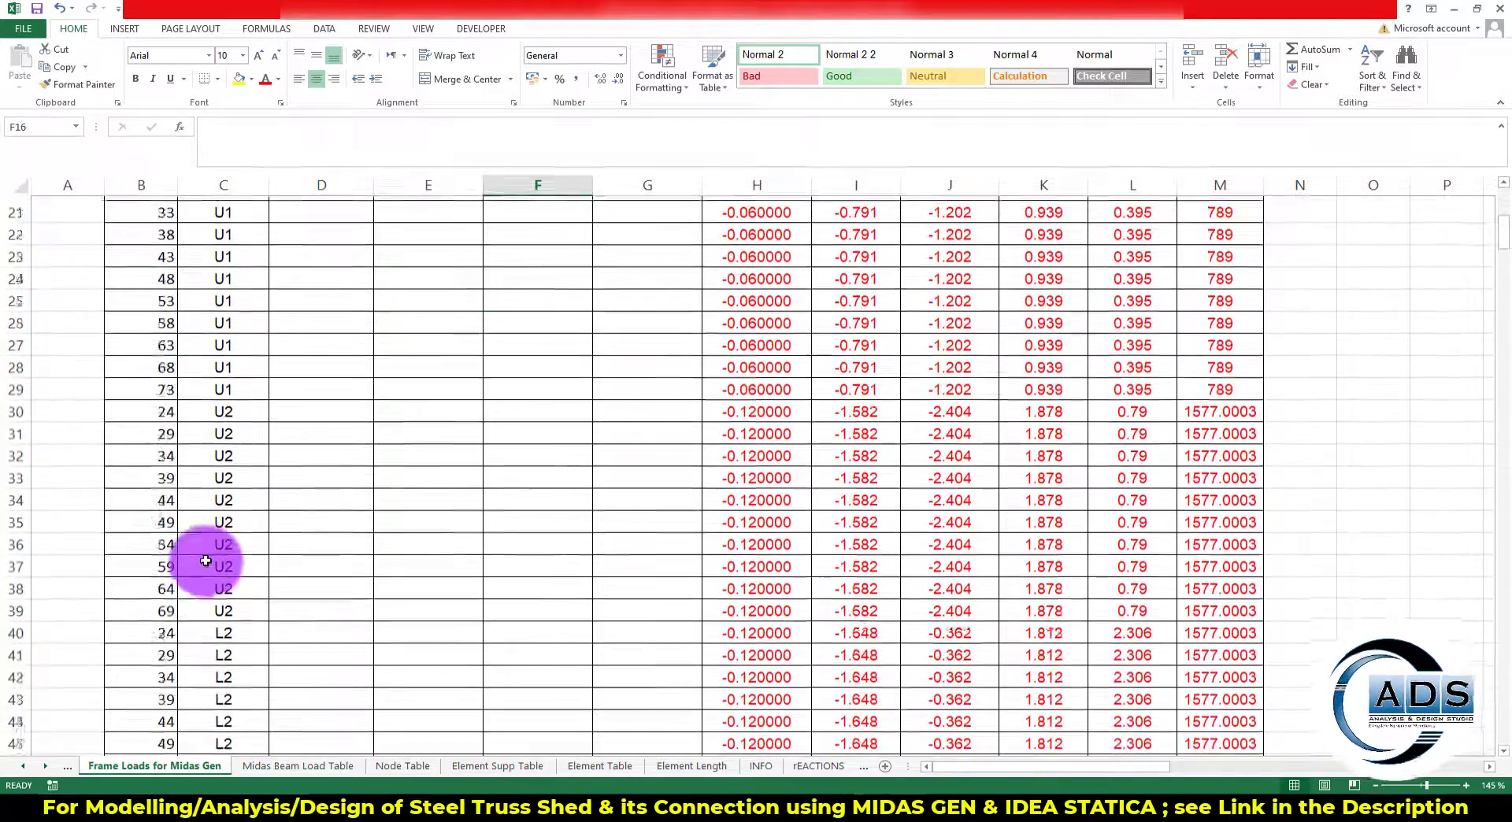
left_click_drag(174, 518, 1216, 521)
left_click(1292, 496)
scroll(793, 521, "up", 8)
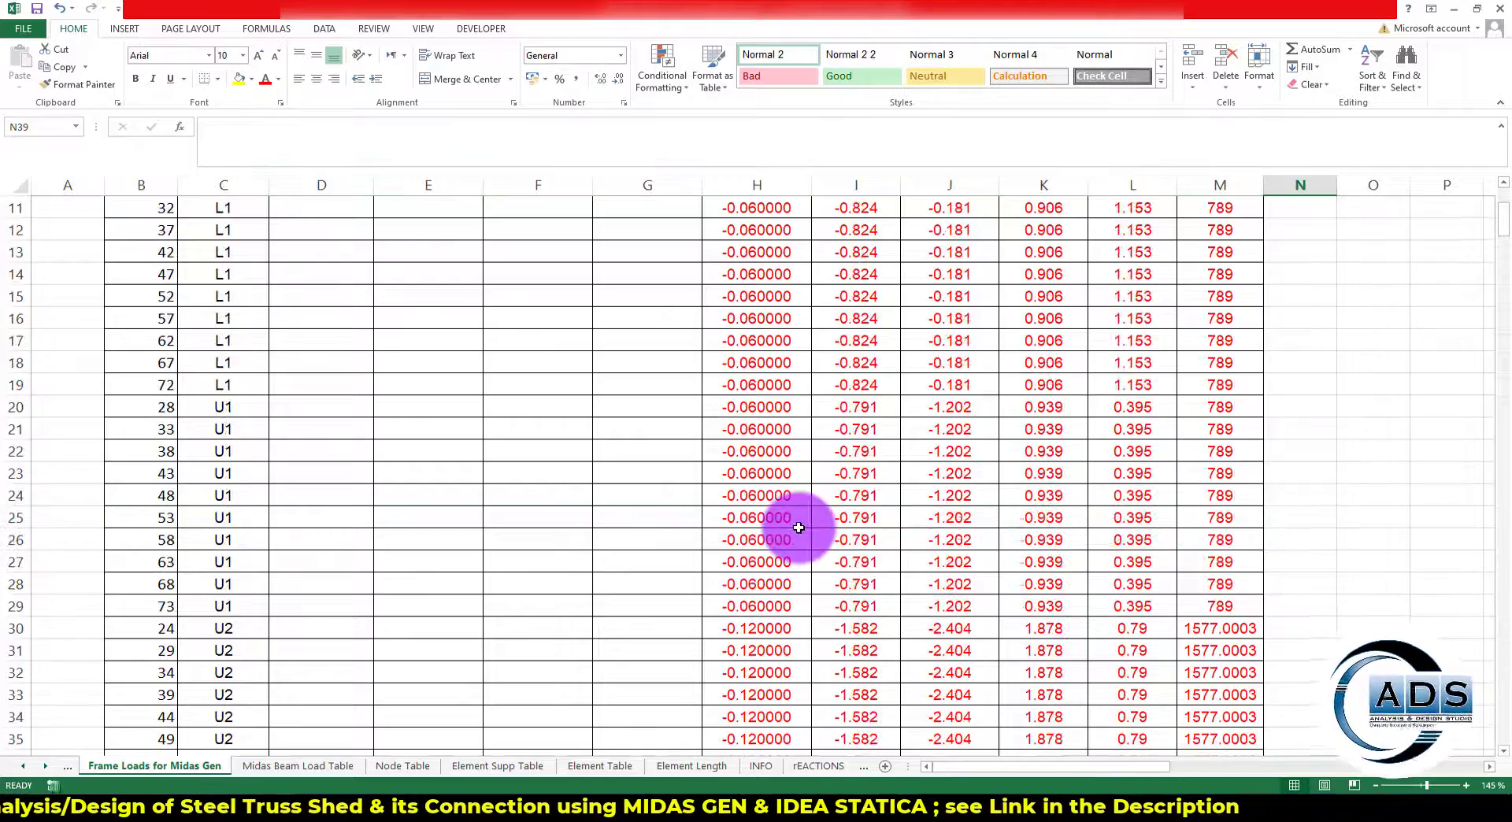
scroll(789, 516, "down", 12)
scroll(788, 517, "down", 2)
scroll(786, 516, "up", 14)
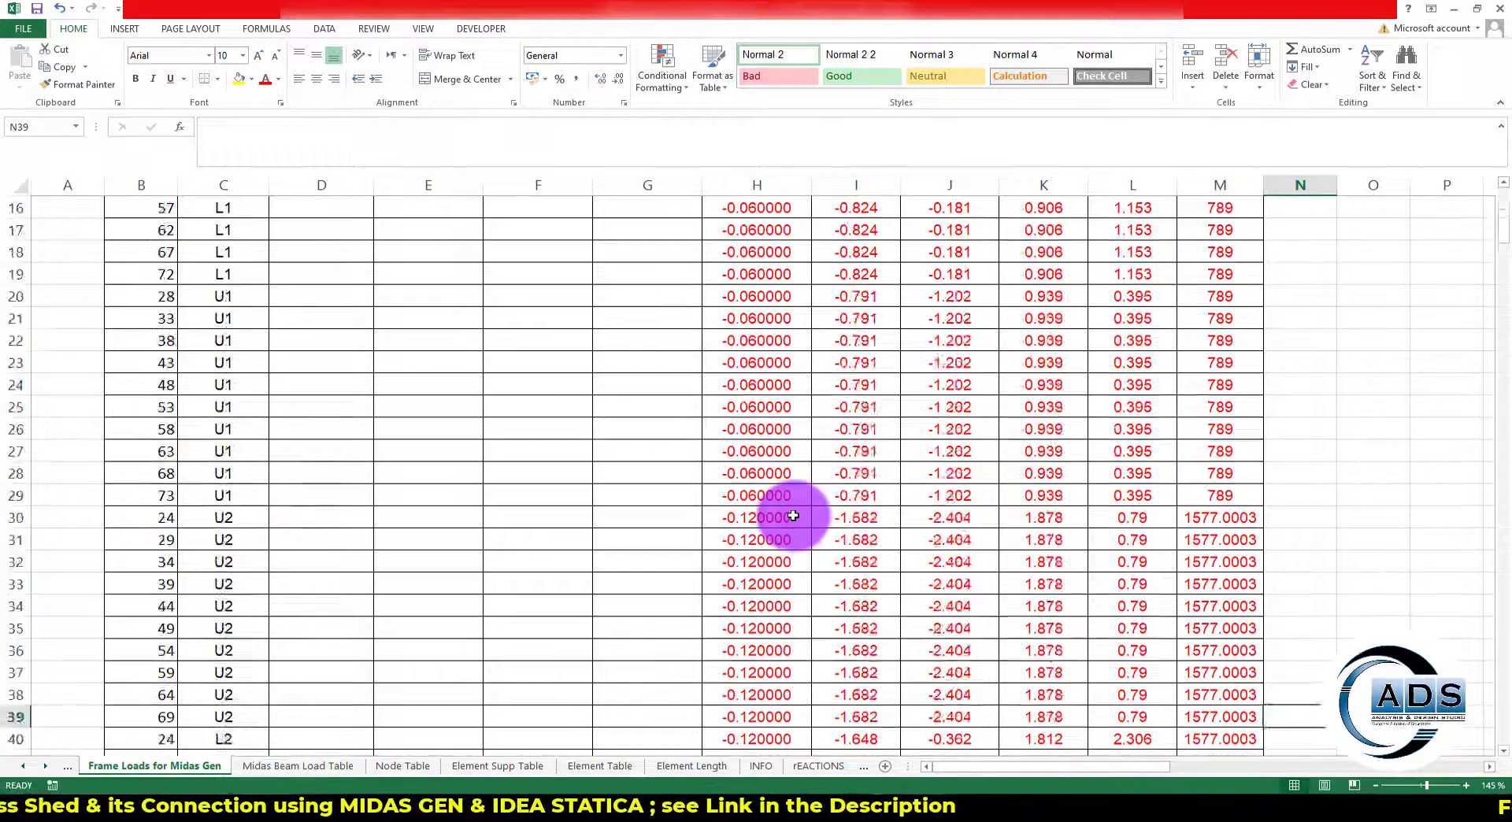
Set the absolute intermediate distance to 0 for all L1 rows of the frame load table, elements 27 through 72.
left_click(512, 556)
left_click(358, 502)
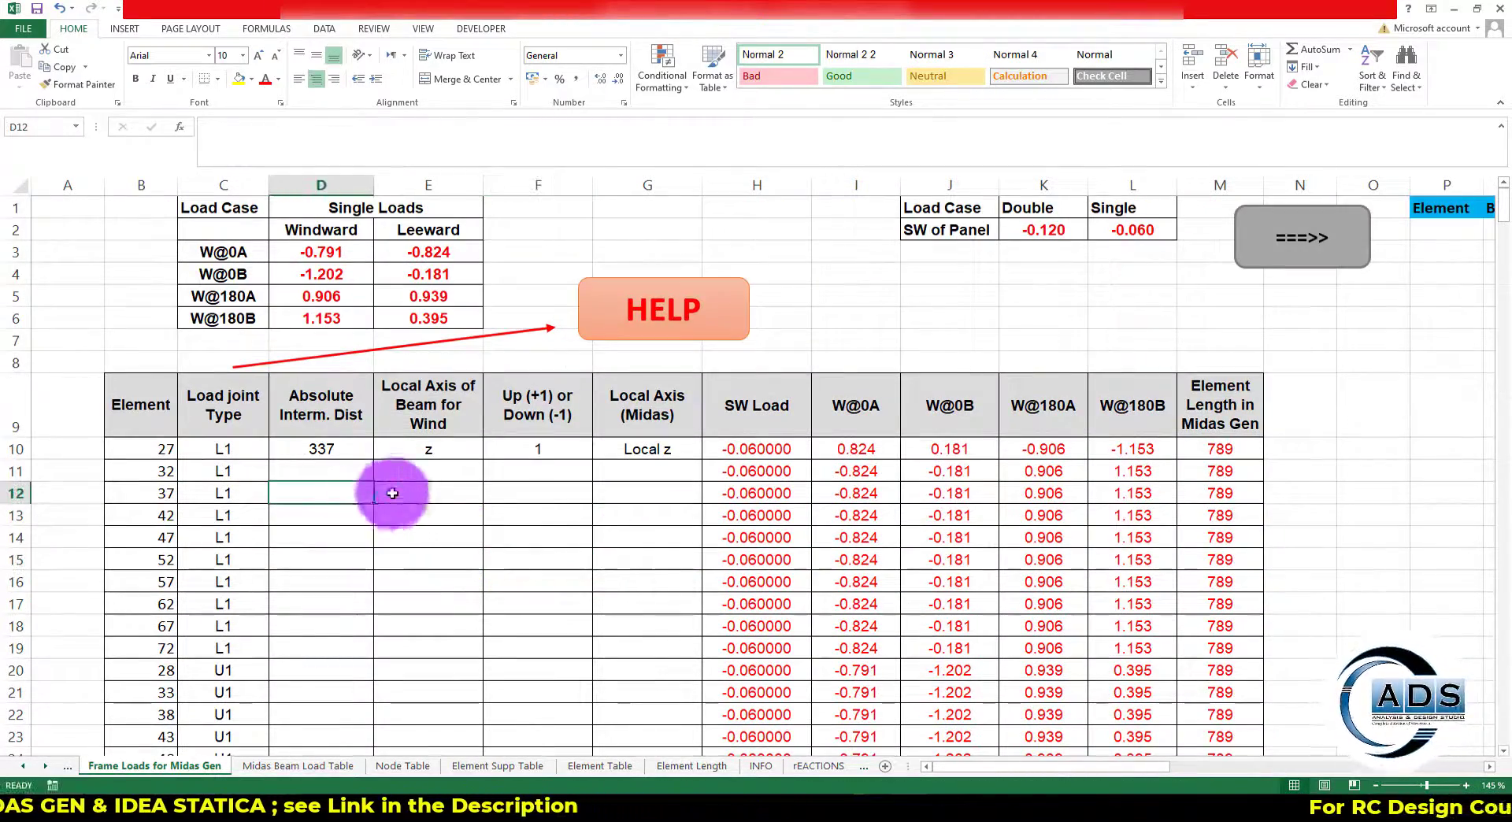
left_click(386, 494)
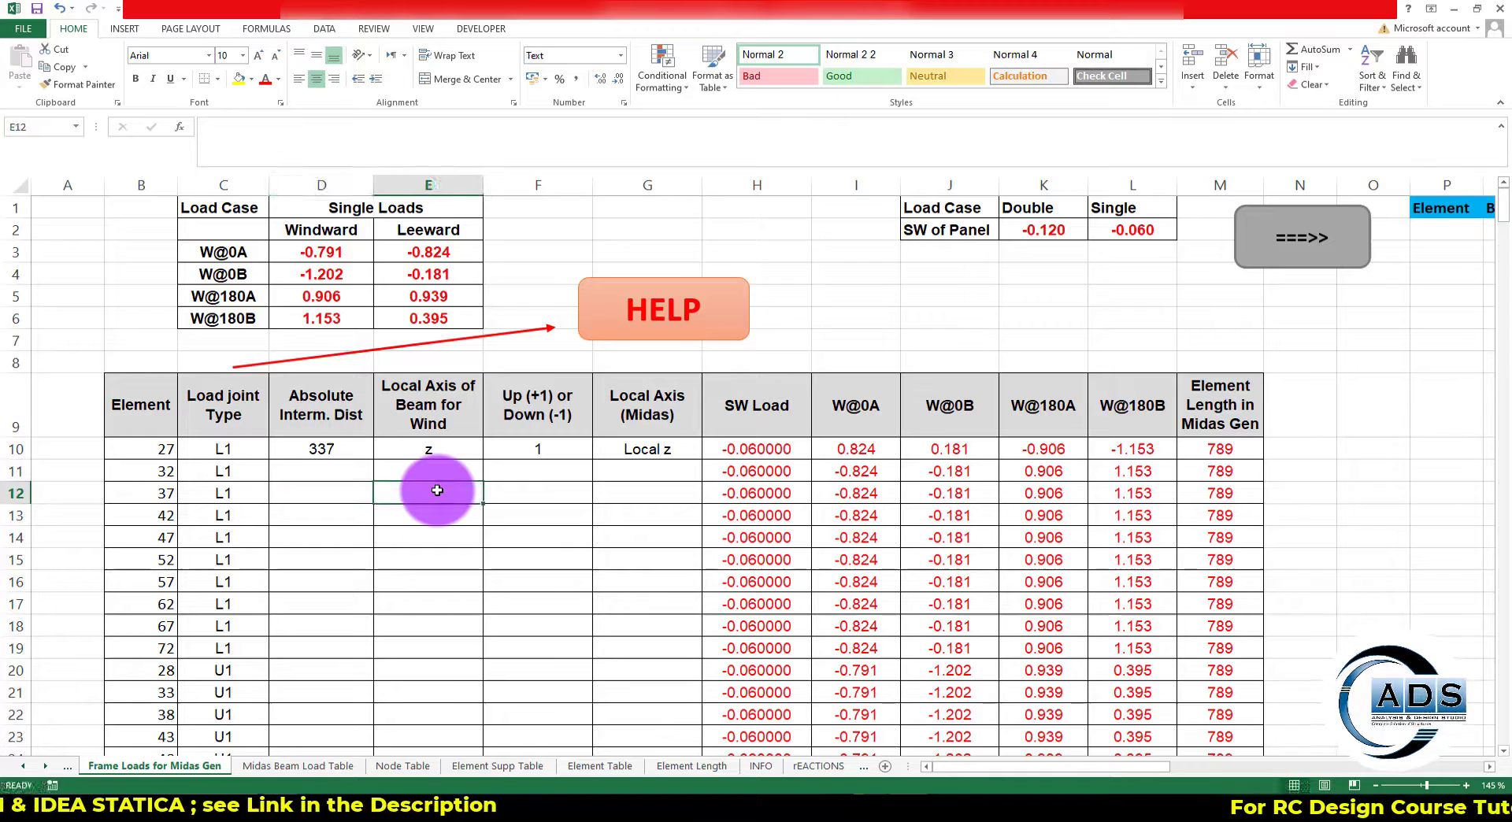
left_click(347, 473)
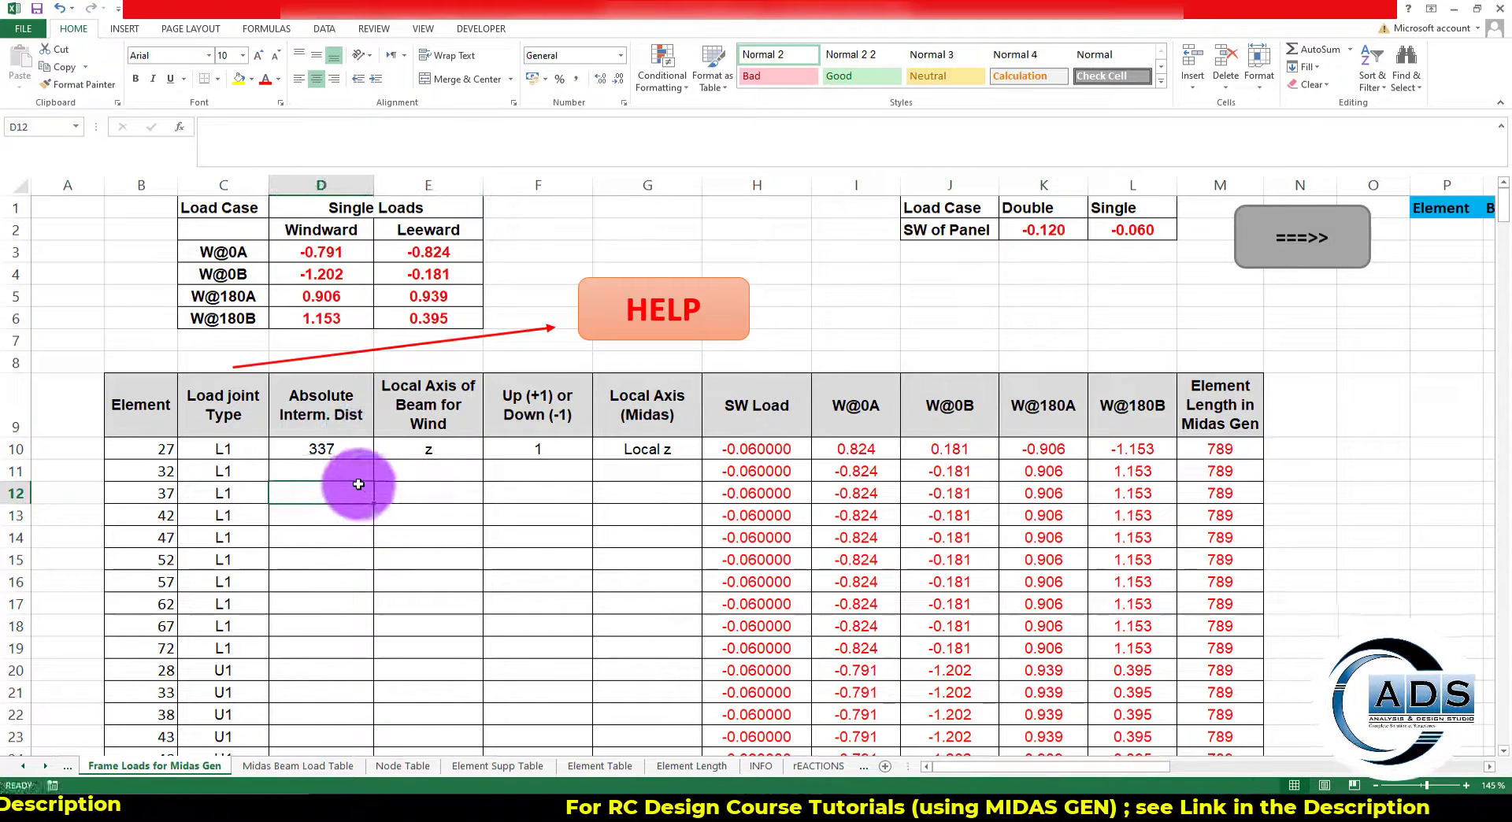
left_click(224, 449)
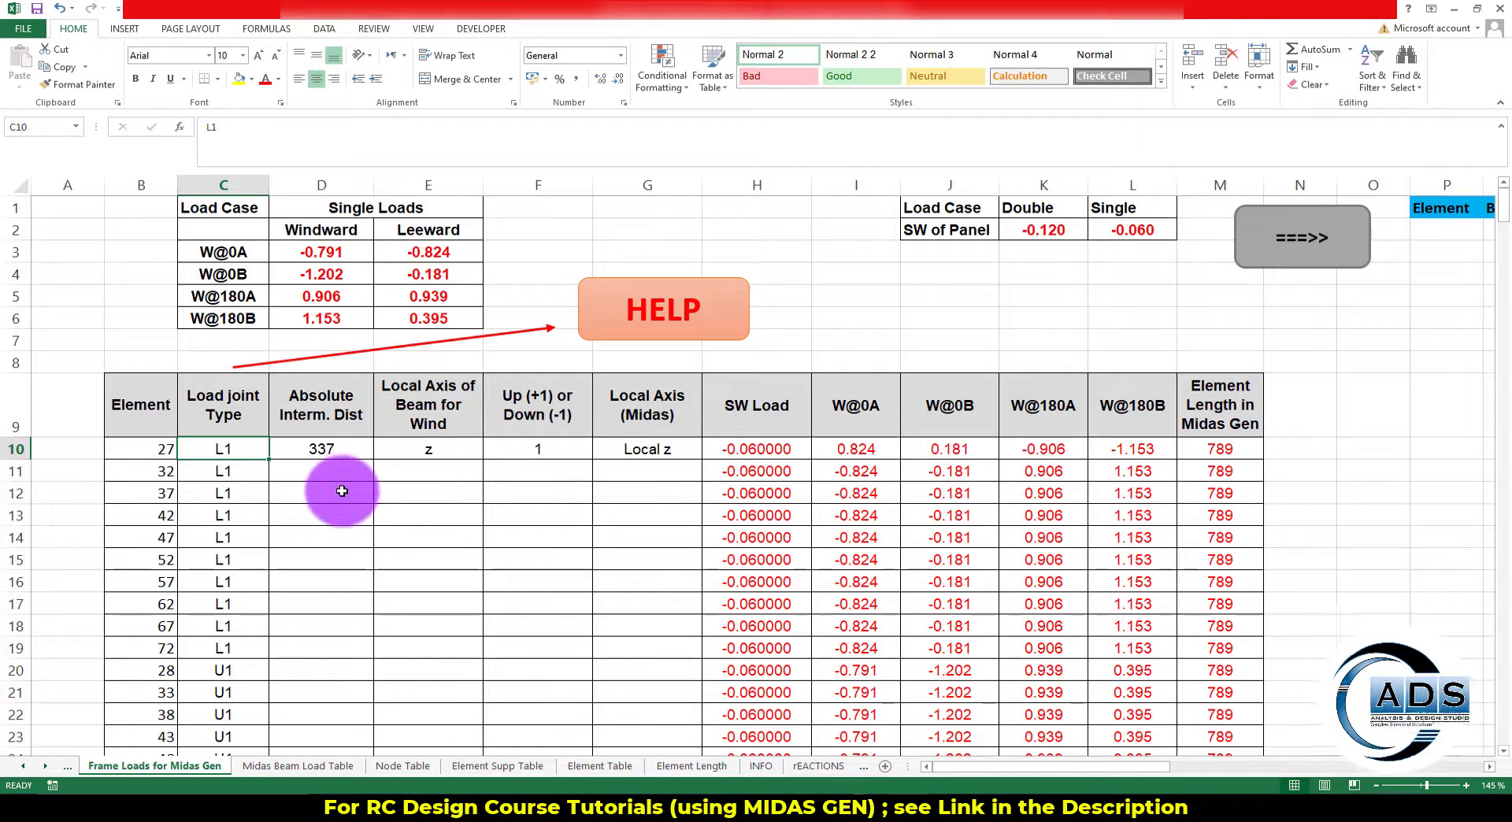
left_click(364, 513)
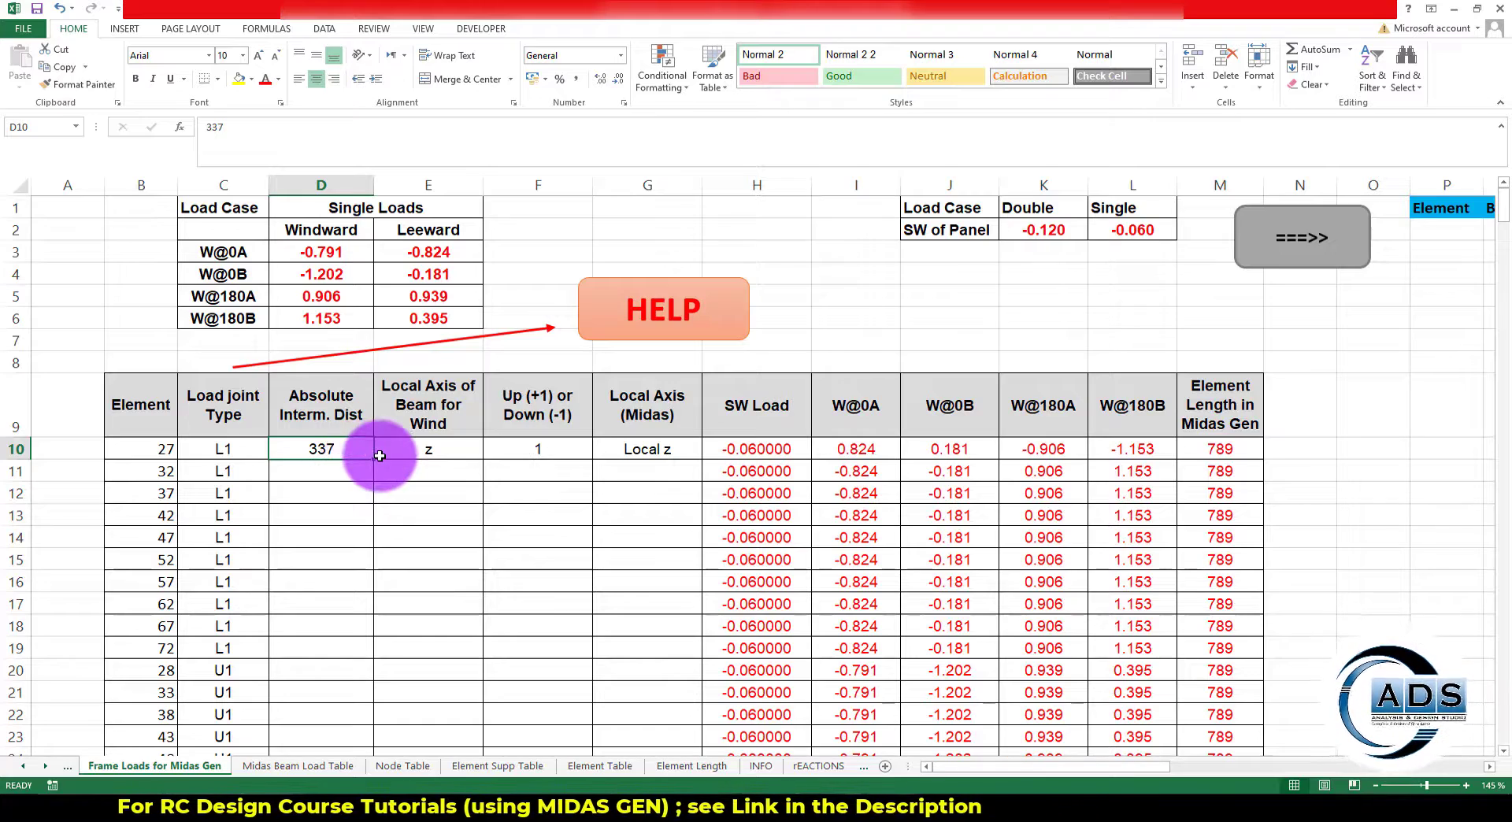
type("0")
key("Return")
scroll(371, 441, "down", 1)
left_click(369, 385)
key("ctrl+c")
left_click_drag(348, 399, 335, 575)
key("Return")
left_click(434, 510)
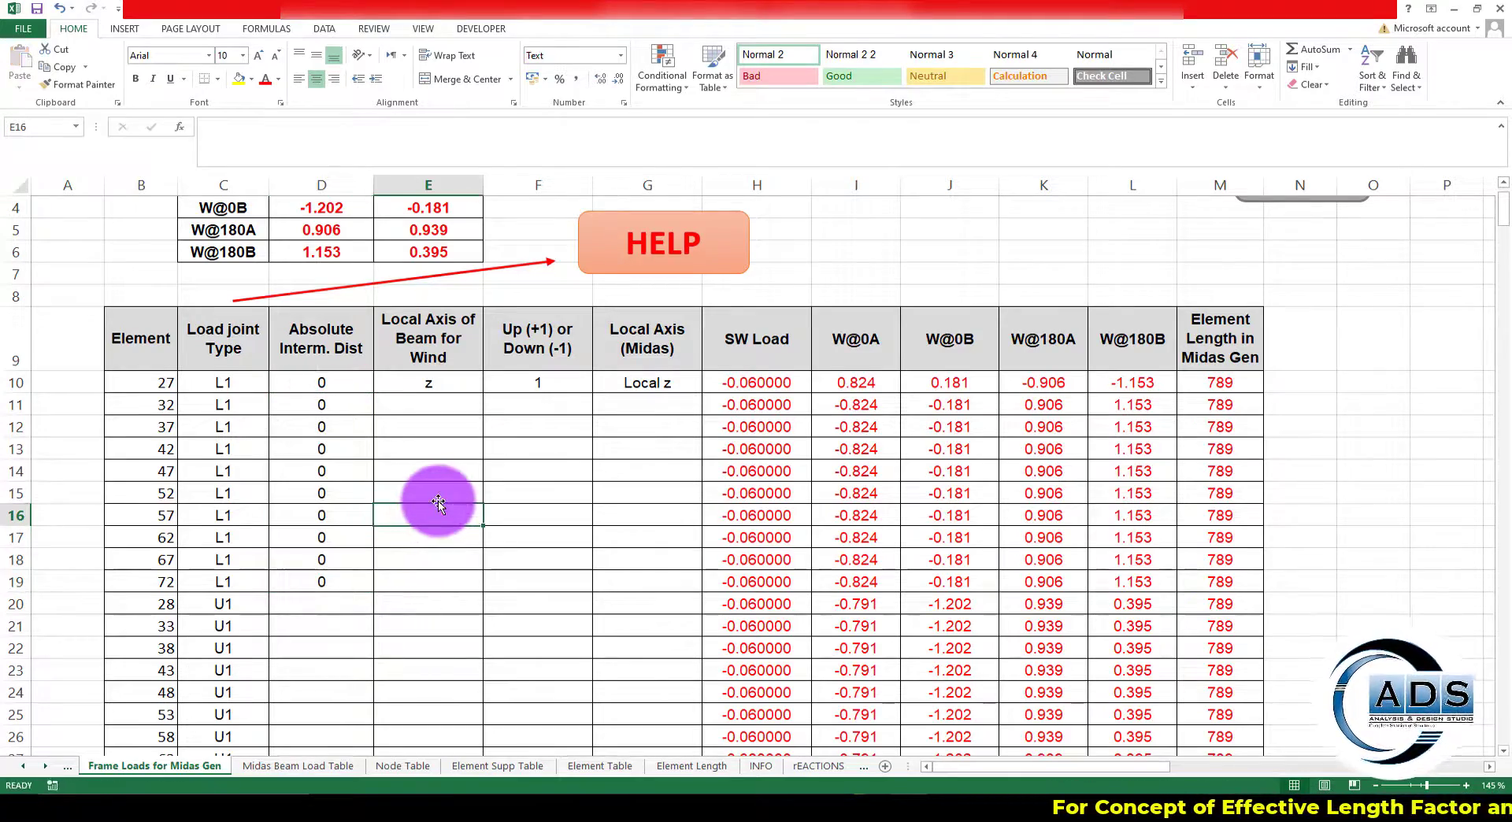
Set the absolute intermediate distance to 789 for all U1 rows, elements 28 through 73.
scroll(437, 504, "down", 1)
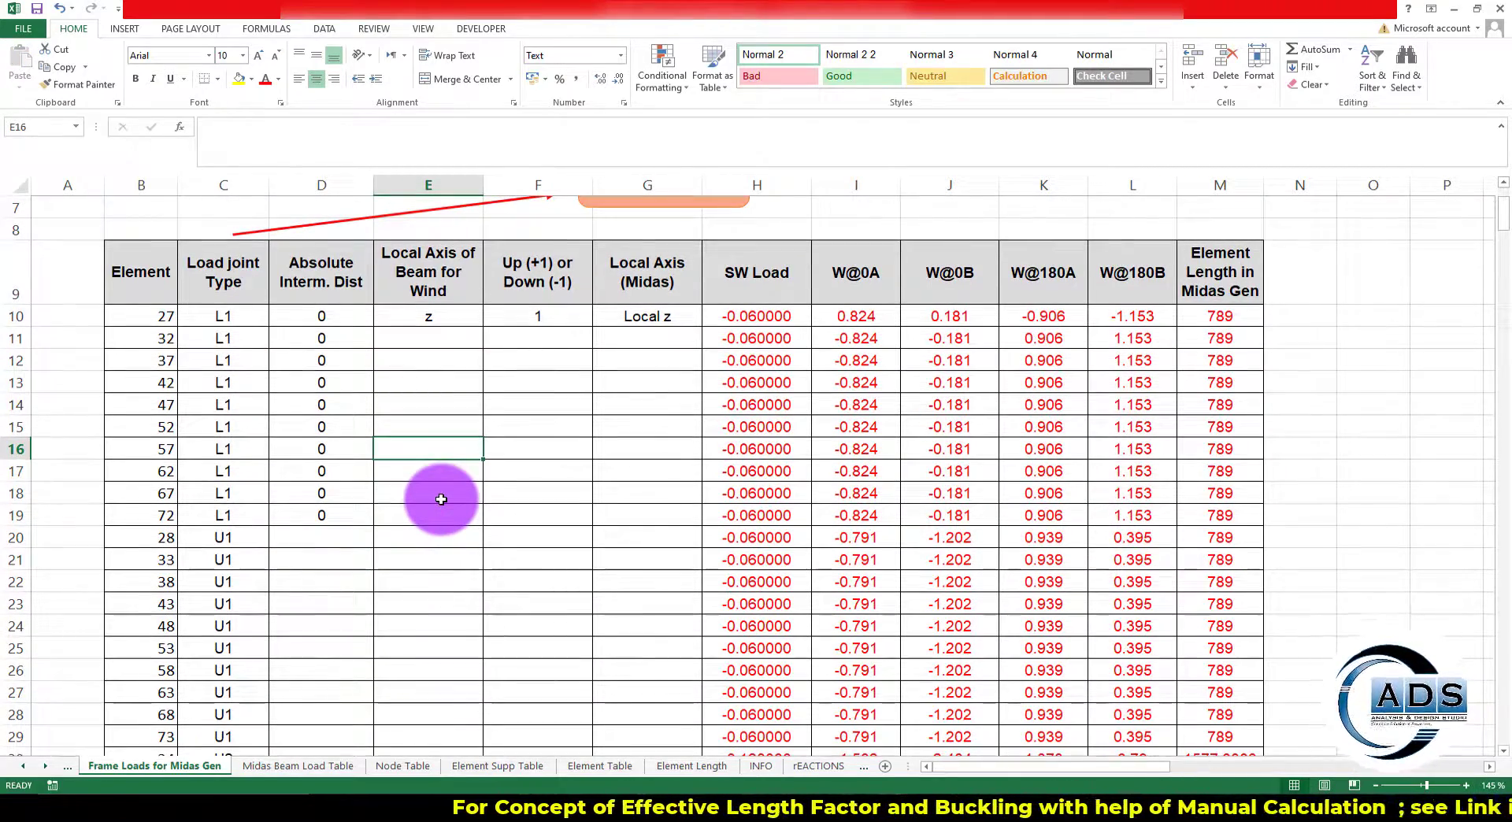
scroll(439, 500, "down", 1)
left_click(447, 442)
left_click(346, 430)
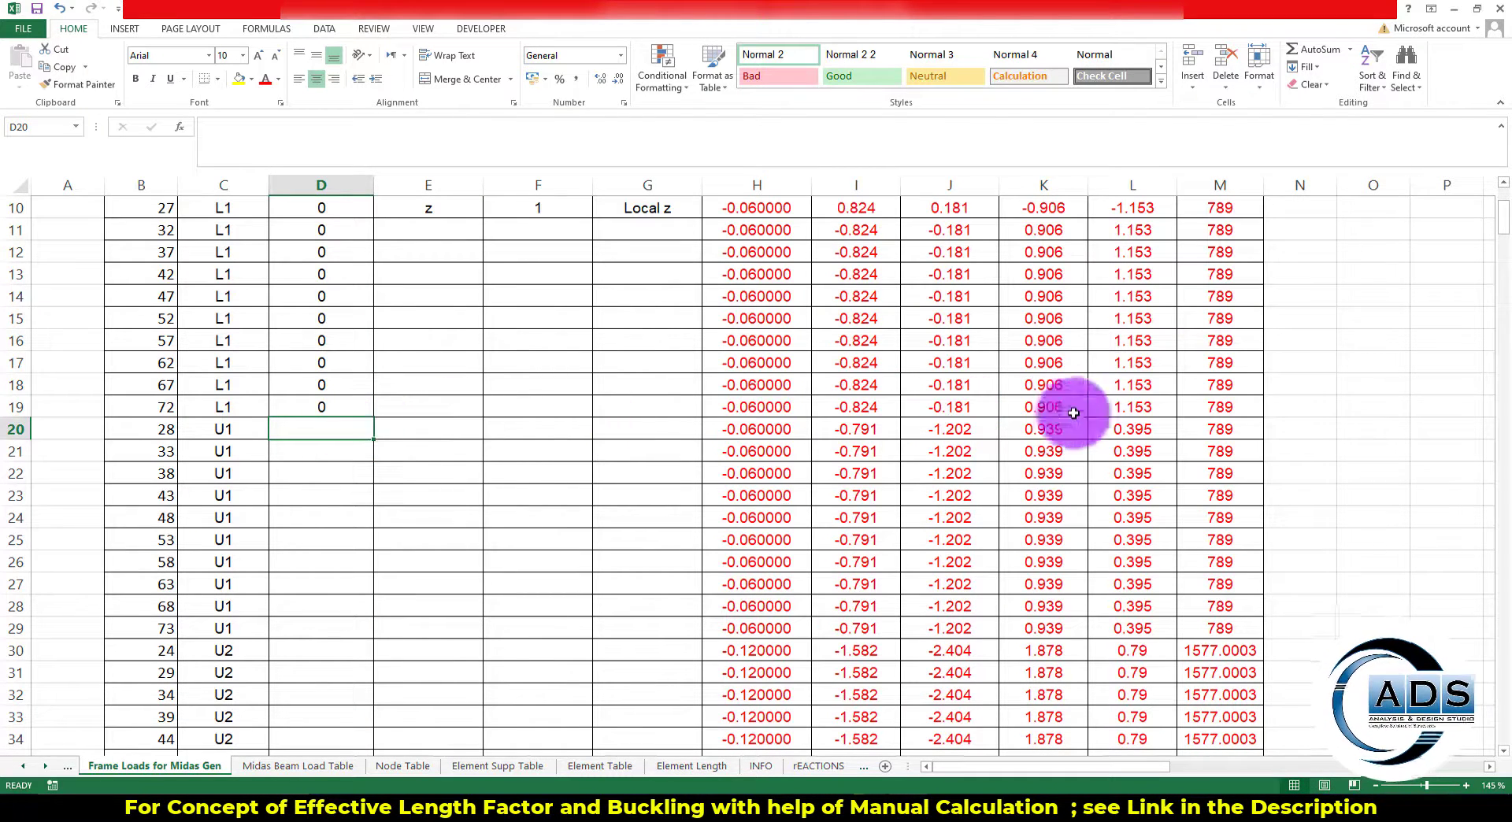
left_click(1152, 425)
left_click(1244, 425)
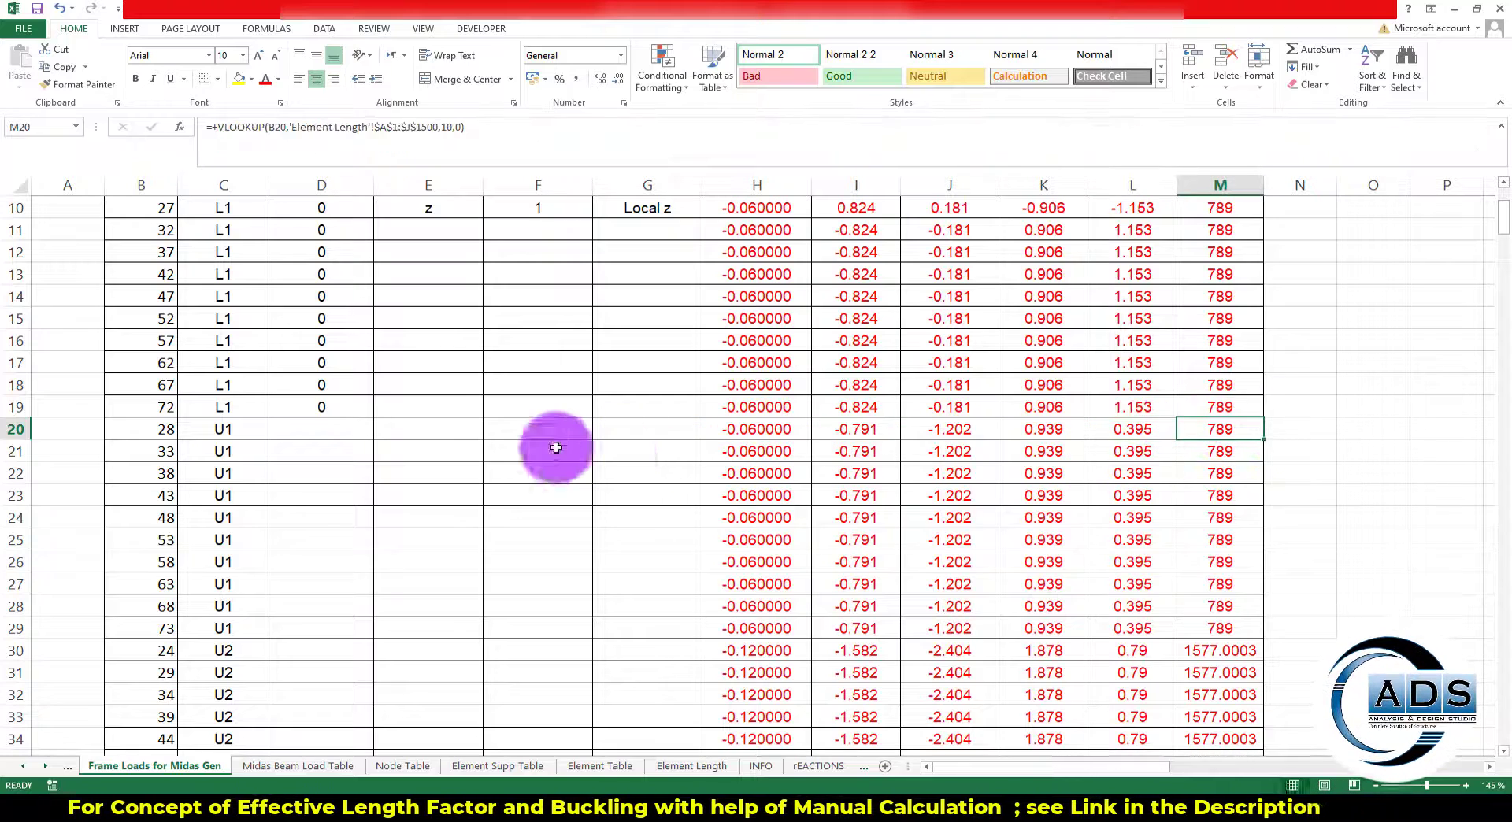
left_click(359, 442)
left_click(347, 429)
type("789")
key("Return")
left_click(346, 434)
key("ctrl+c")
left_click_drag(337, 452, 337, 604)
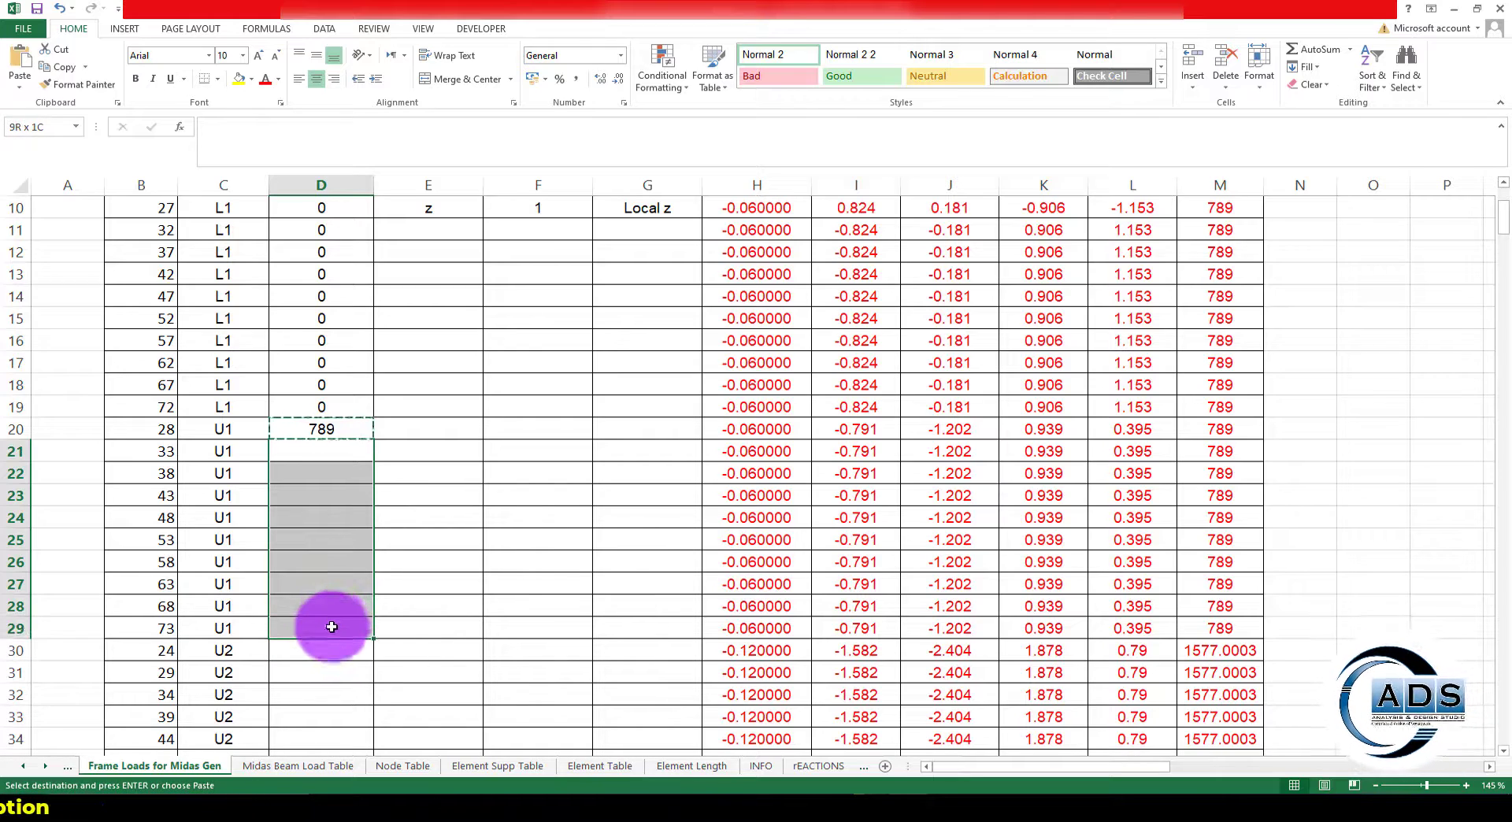
key("ctrl+v")
key("Escape")
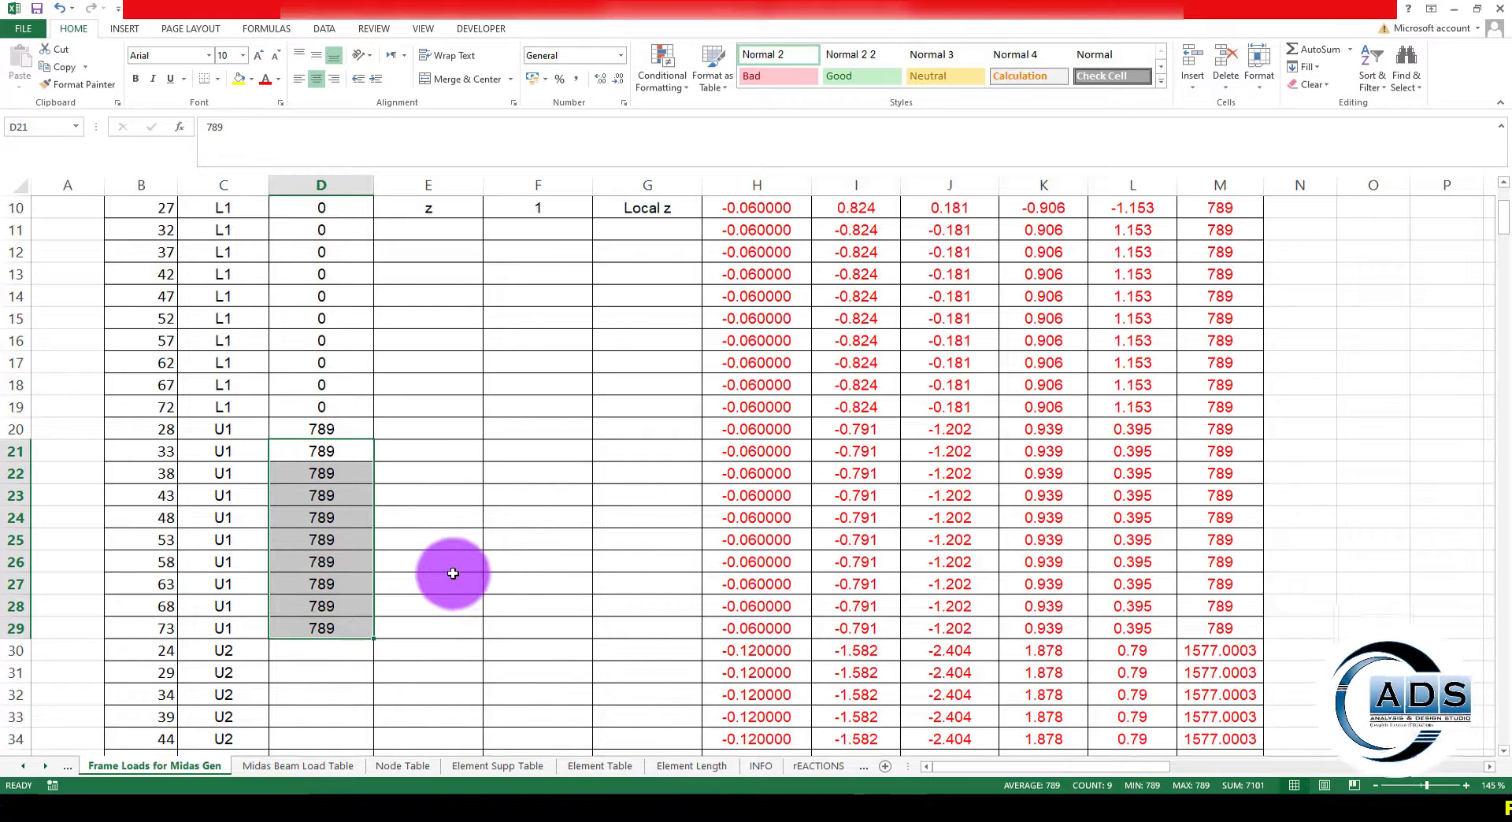
Switch to the Solar Layout drawing in AutoCAD and examine the aligned dimensions locating the load joints along the sloping member.
scroll(454, 573, "down", 4)
left_click(321, 381)
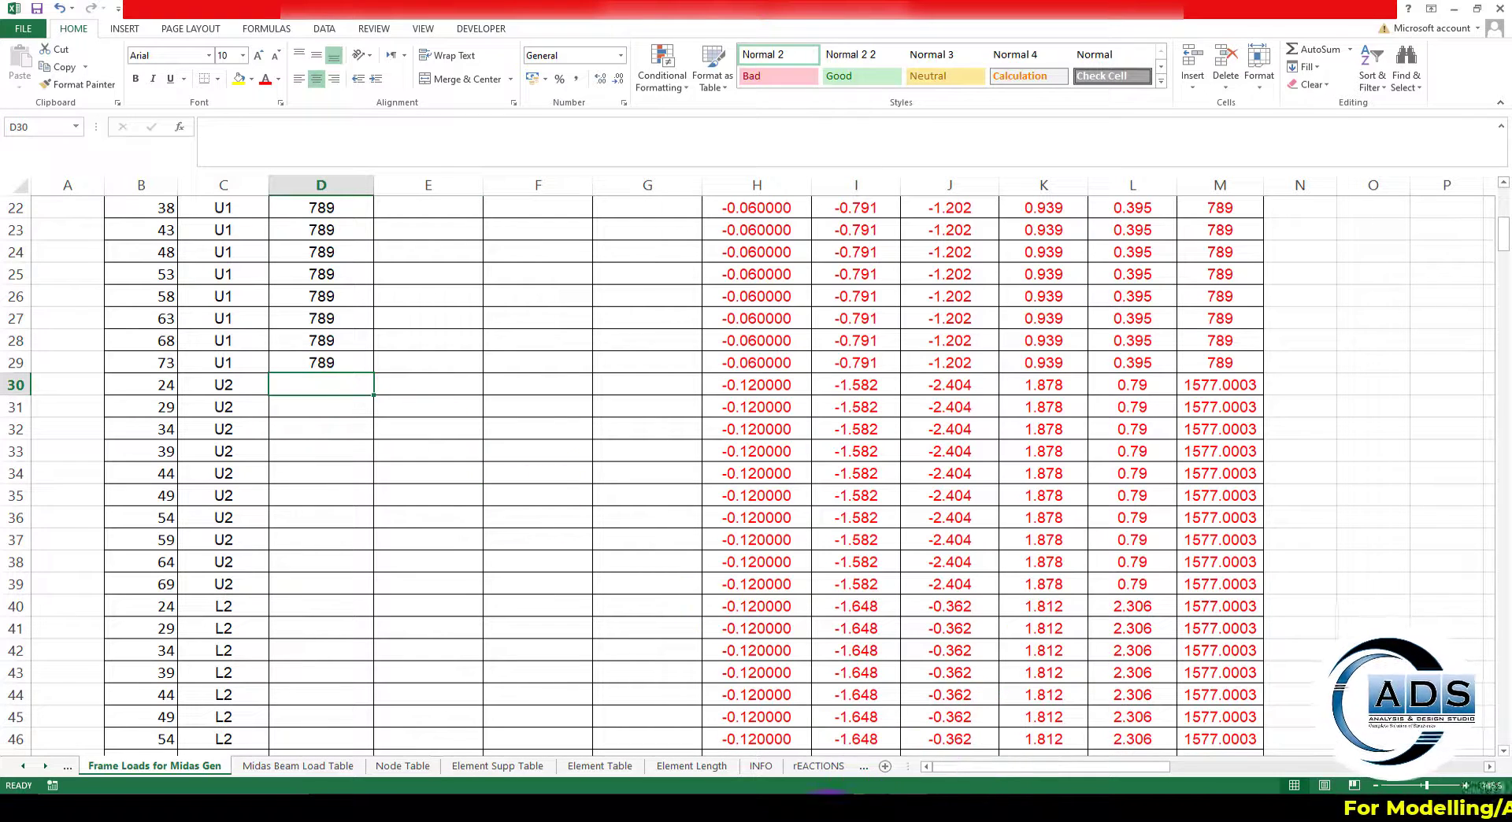
key("alt+Tab")
left_click(820, 758)
key("alt+Tab")
scroll(1090, 304, "down", 5)
scroll(945, 386, "up", 8)
scroll(988, 386, "up", 2)
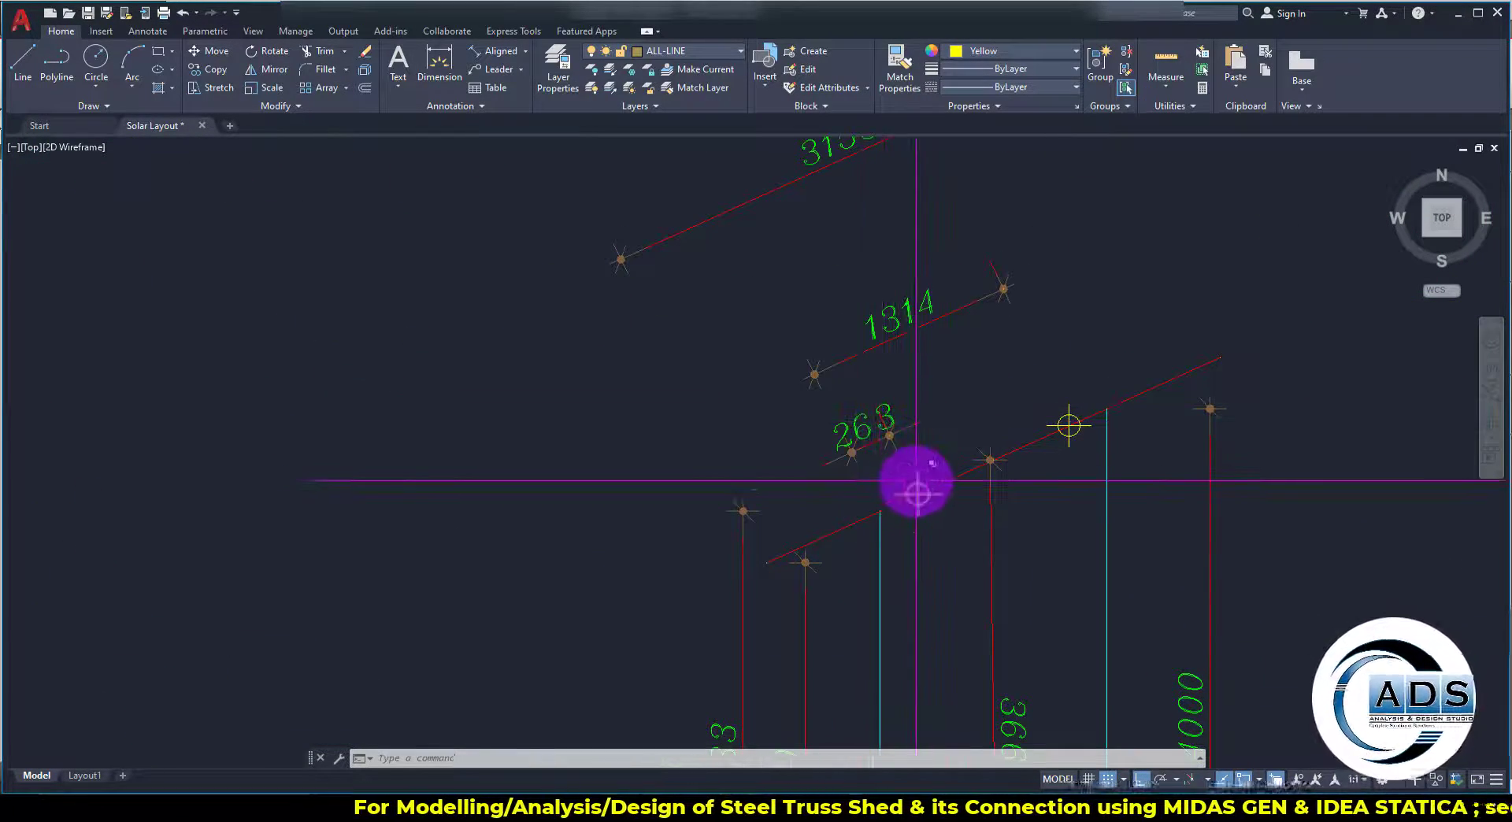
left_click_drag(905, 500, 821, 499)
scroll(804, 512, "up", 2)
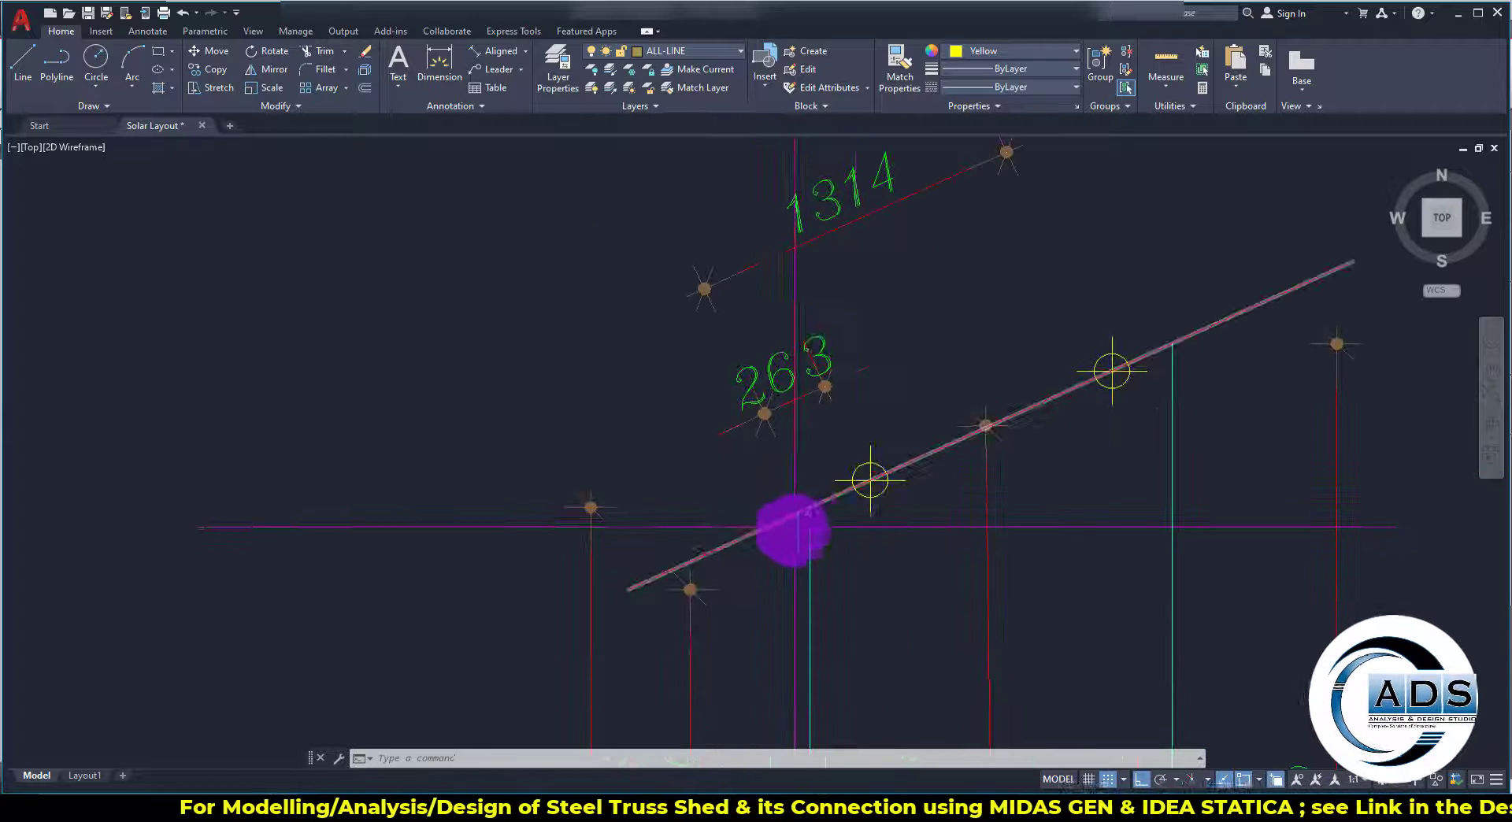
left_click(811, 388)
key("Escape")
key("Escape")
left_click_drag(805, 474, 718, 596)
key("Escape")
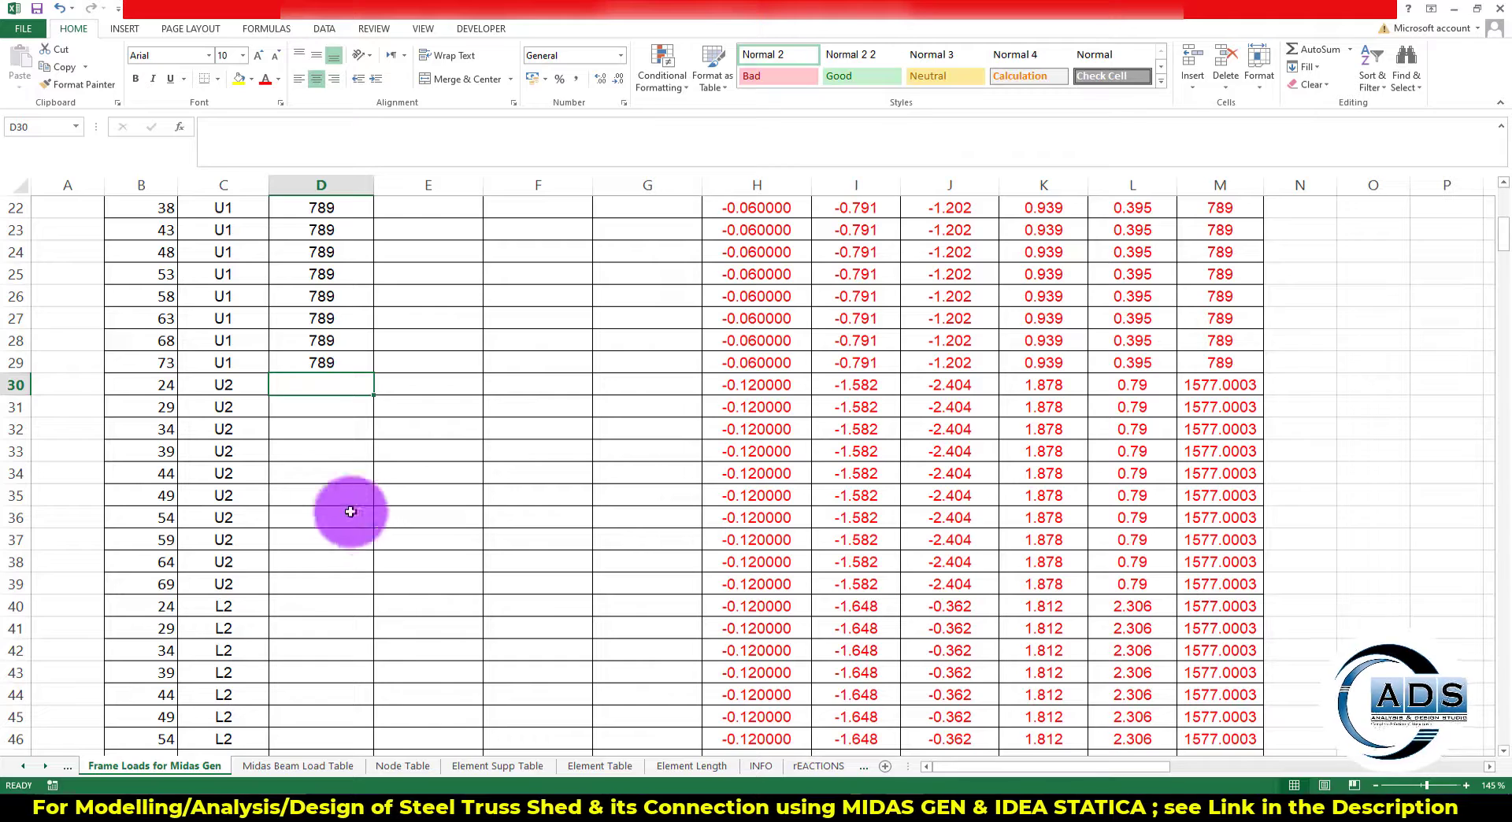
In the Excel frame load table, set the absolute intermediate distance to 1314 for all U2 rows, elements 24 through 69.
left_click(366, 379)
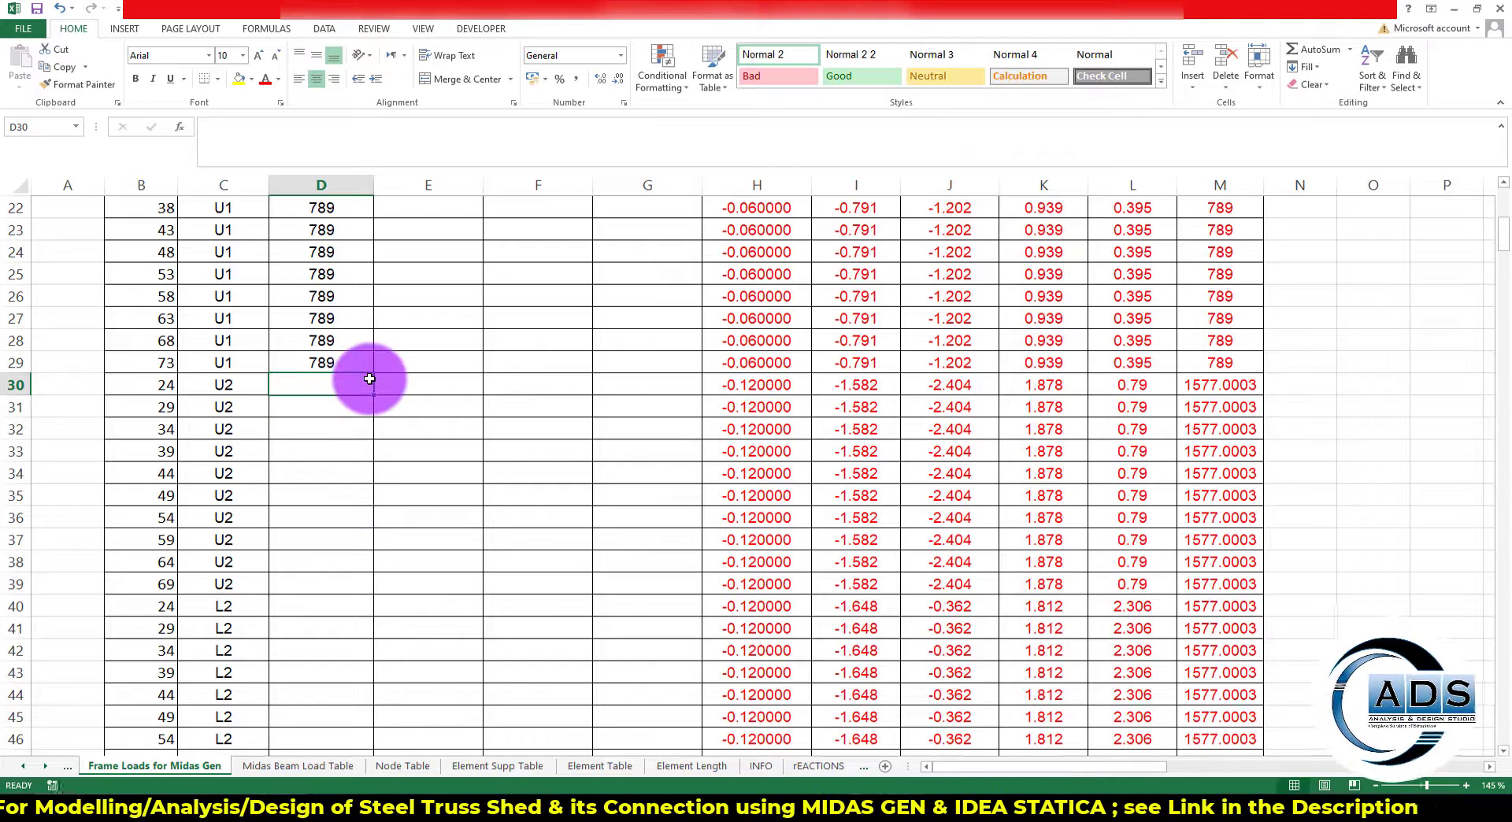
type("1314")
key("Return")
key("ctrl+c")
left_click_drag(337, 402, 322, 574)
key("ctrl+v")
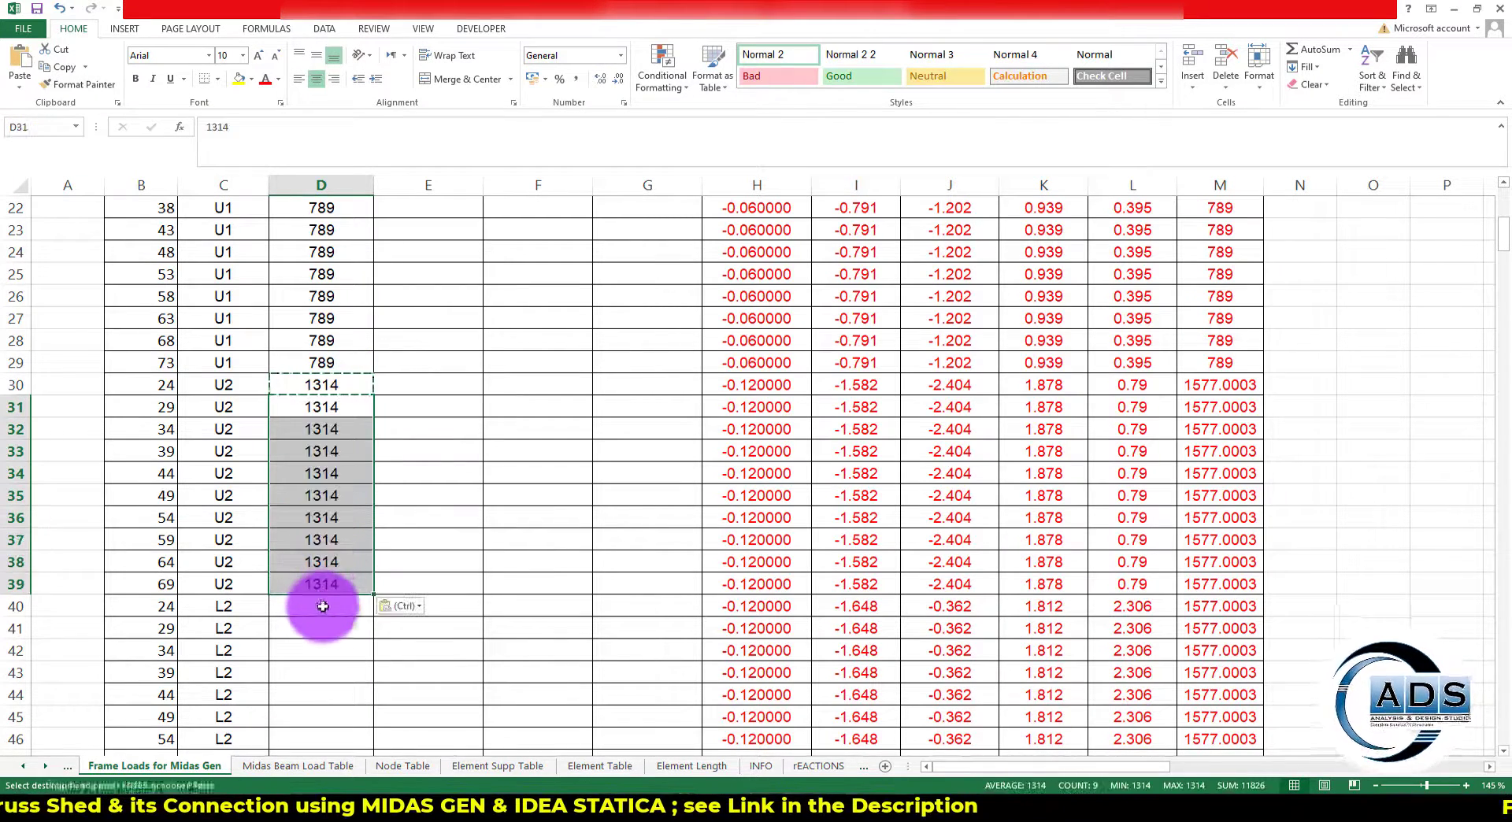
Set the absolute intermediate distance to 263 for all L2 rows, elements 24 through 69.
left_click(309, 605)
type("23")
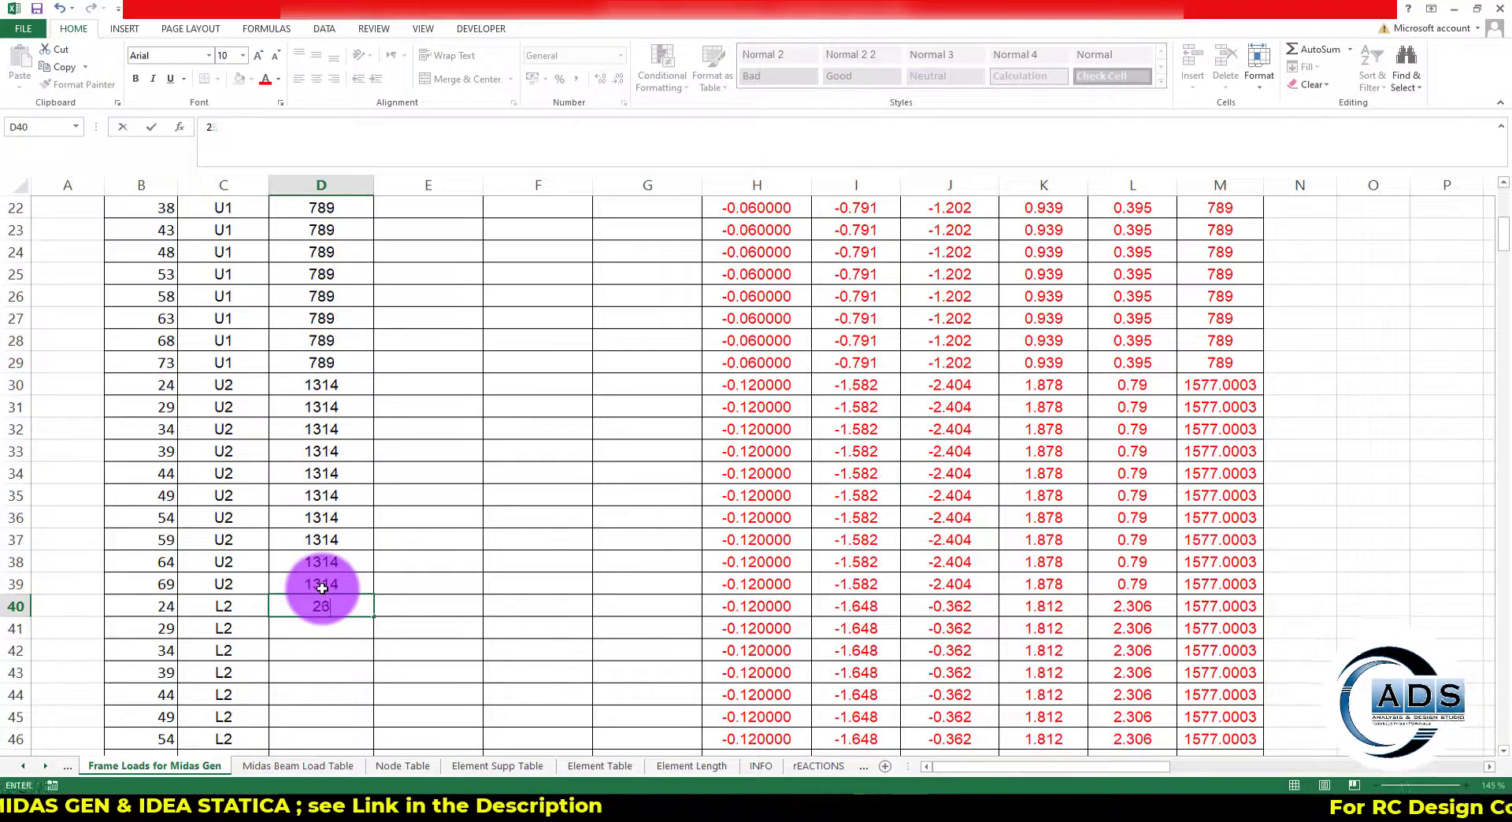
scroll(322, 583, "down", 1)
left_click(337, 540)
key("ctrl+c")
scroll(352, 540, "down", 3)
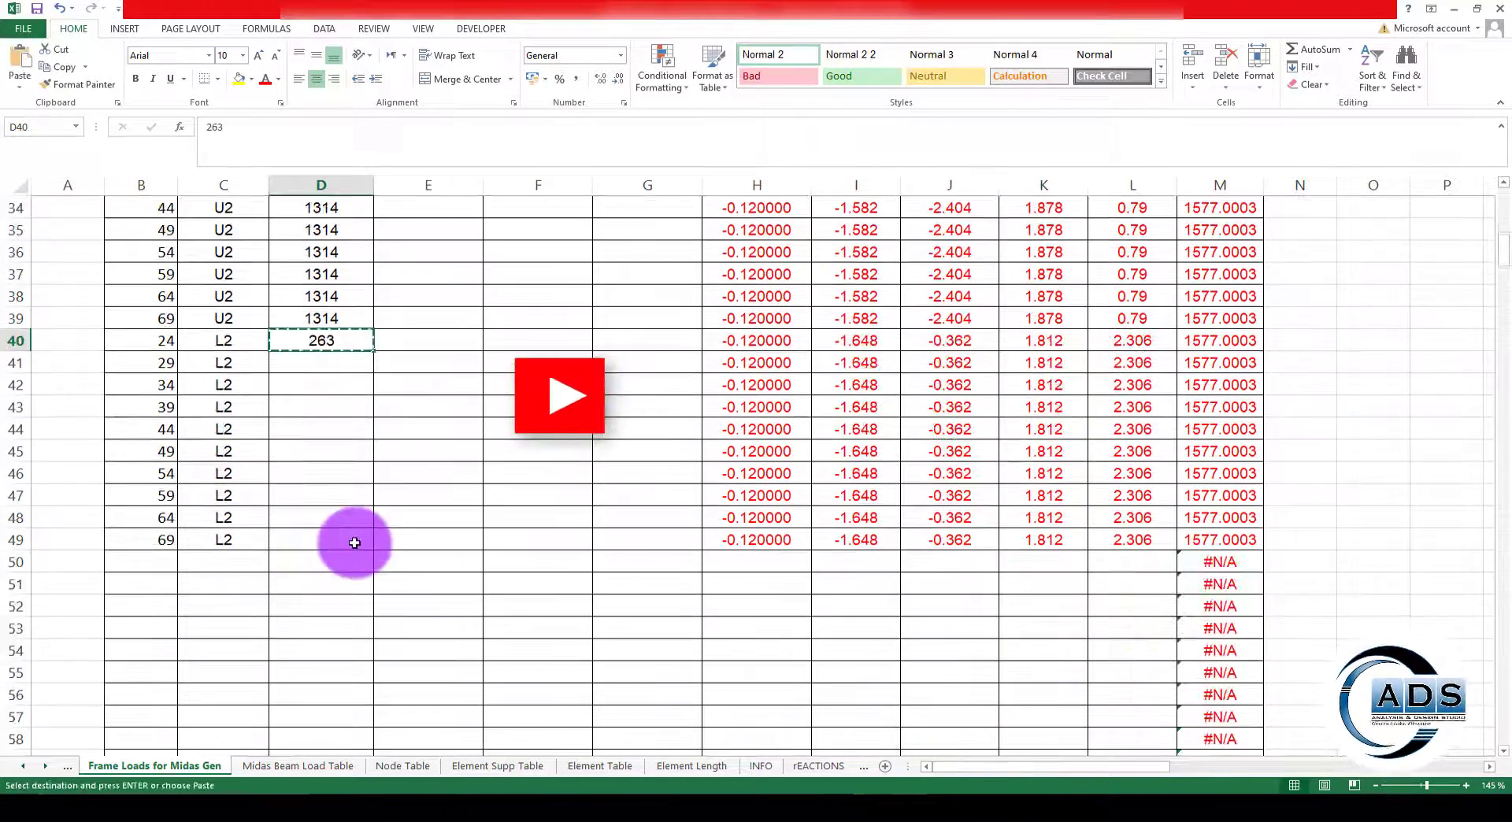
left_click_drag(352, 371, 328, 535)
key("Return")
left_click(479, 479)
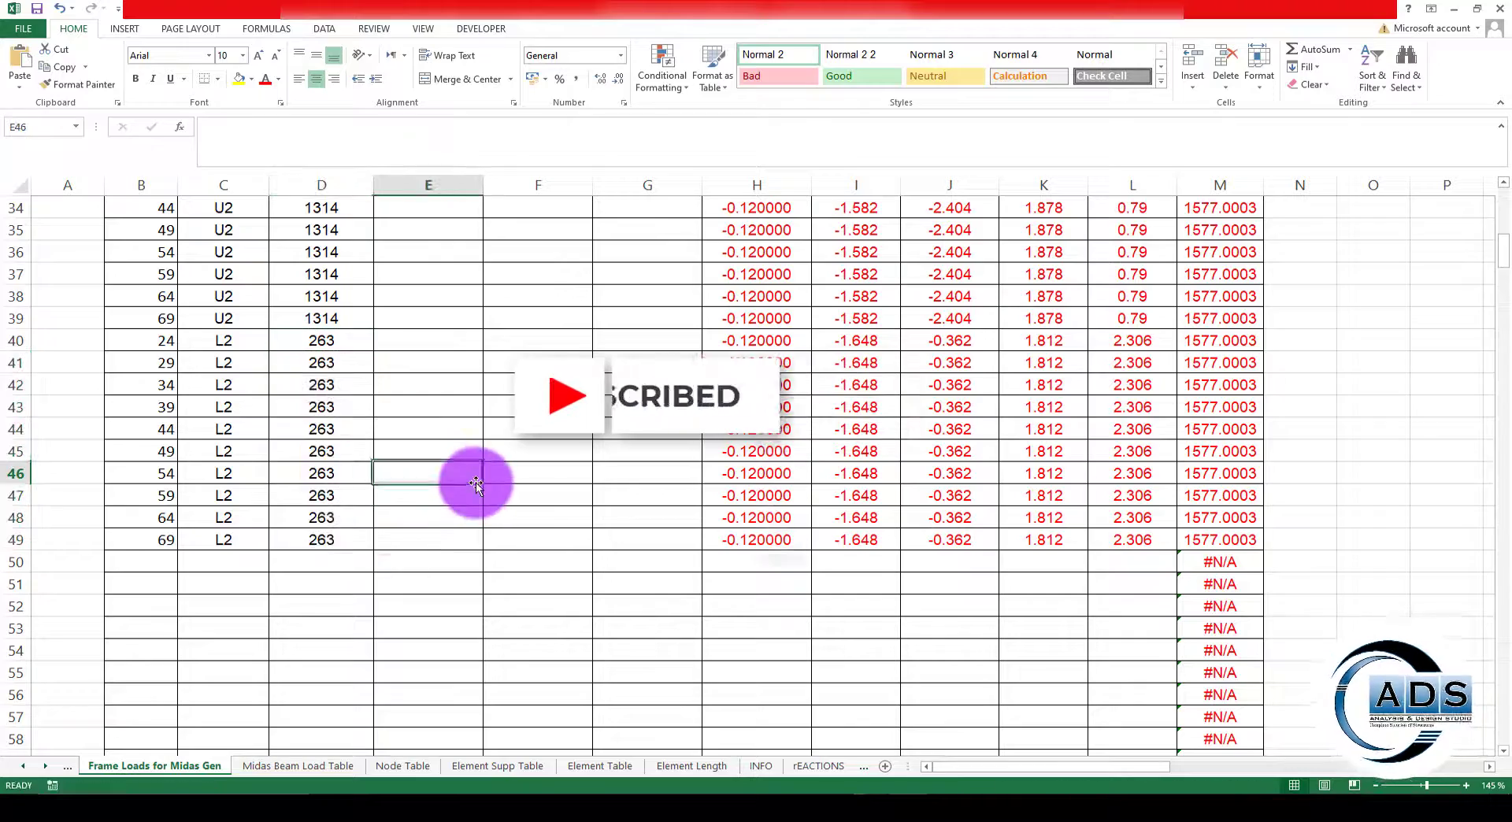
Copy element 27's local axis z, direction 1 and Local z entries to all the remaining element rows.
scroll(481, 383, "up", 1)
scroll(480, 383, "up", 10)
left_click(451, 389)
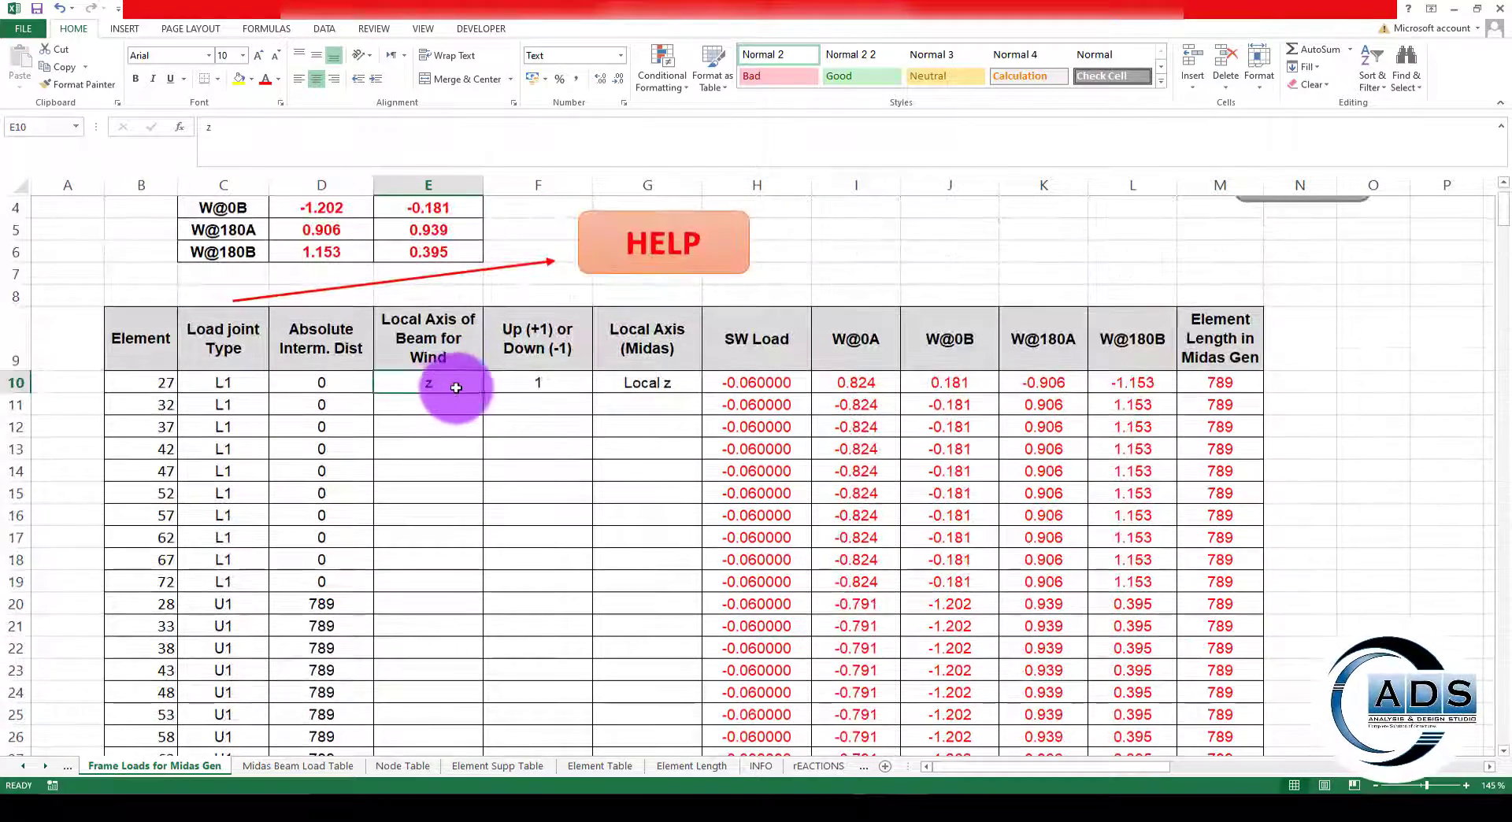
left_click_drag(499, 383, 693, 383)
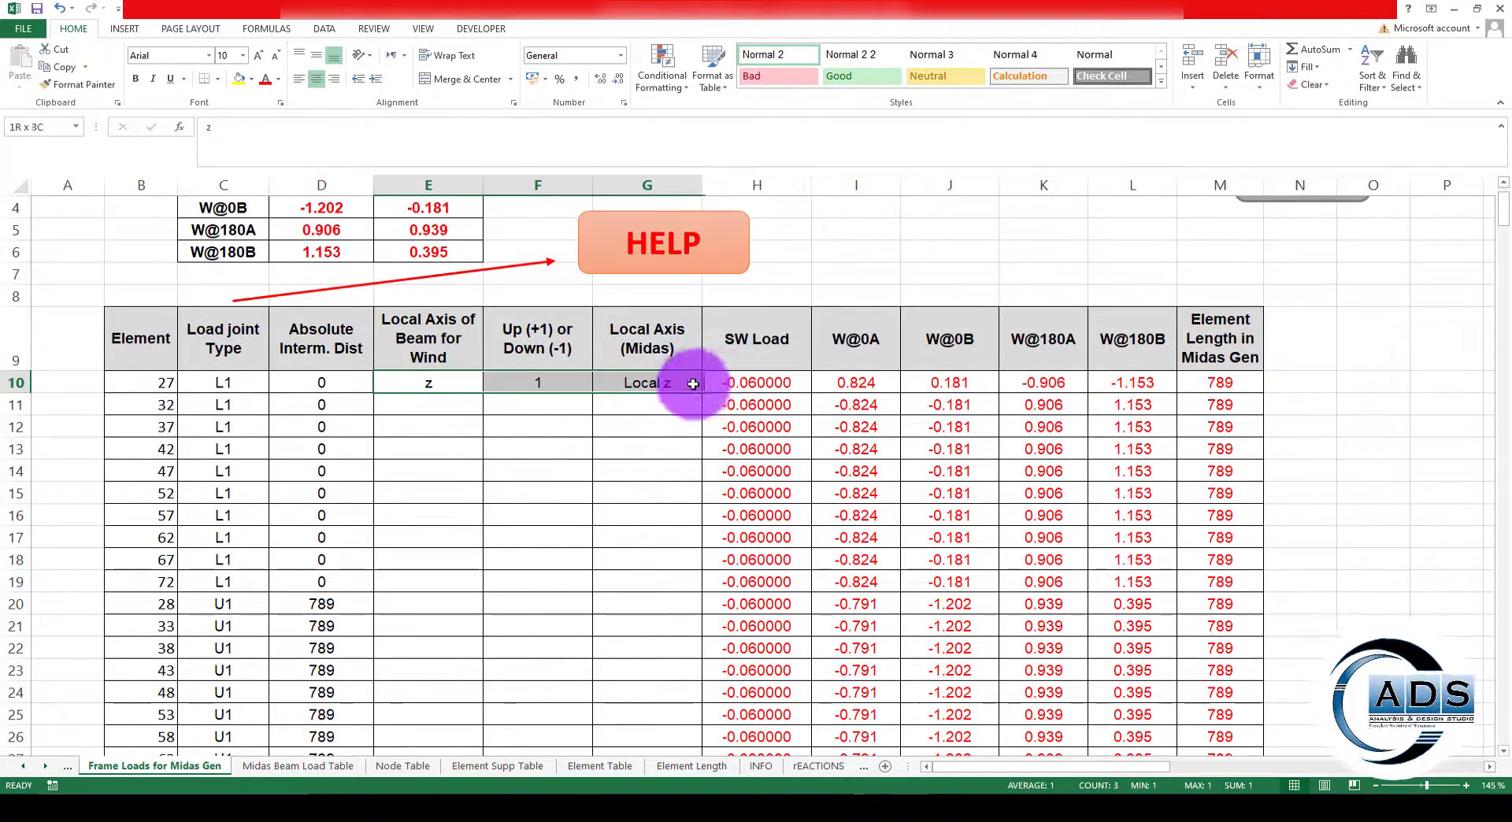
key("ctrl+c")
left_click_drag(439, 398, 392, 582)
key("Return")
scroll(541, 557, "up", 3)
left_click(513, 574)
scroll(576, 565, "down", 5)
scroll(577, 565, "up", 5)
Go on to the Midas Beam Load Table sheet and generate and copy its beam load data for MIDAS Gen.
left_click(1140, 344)
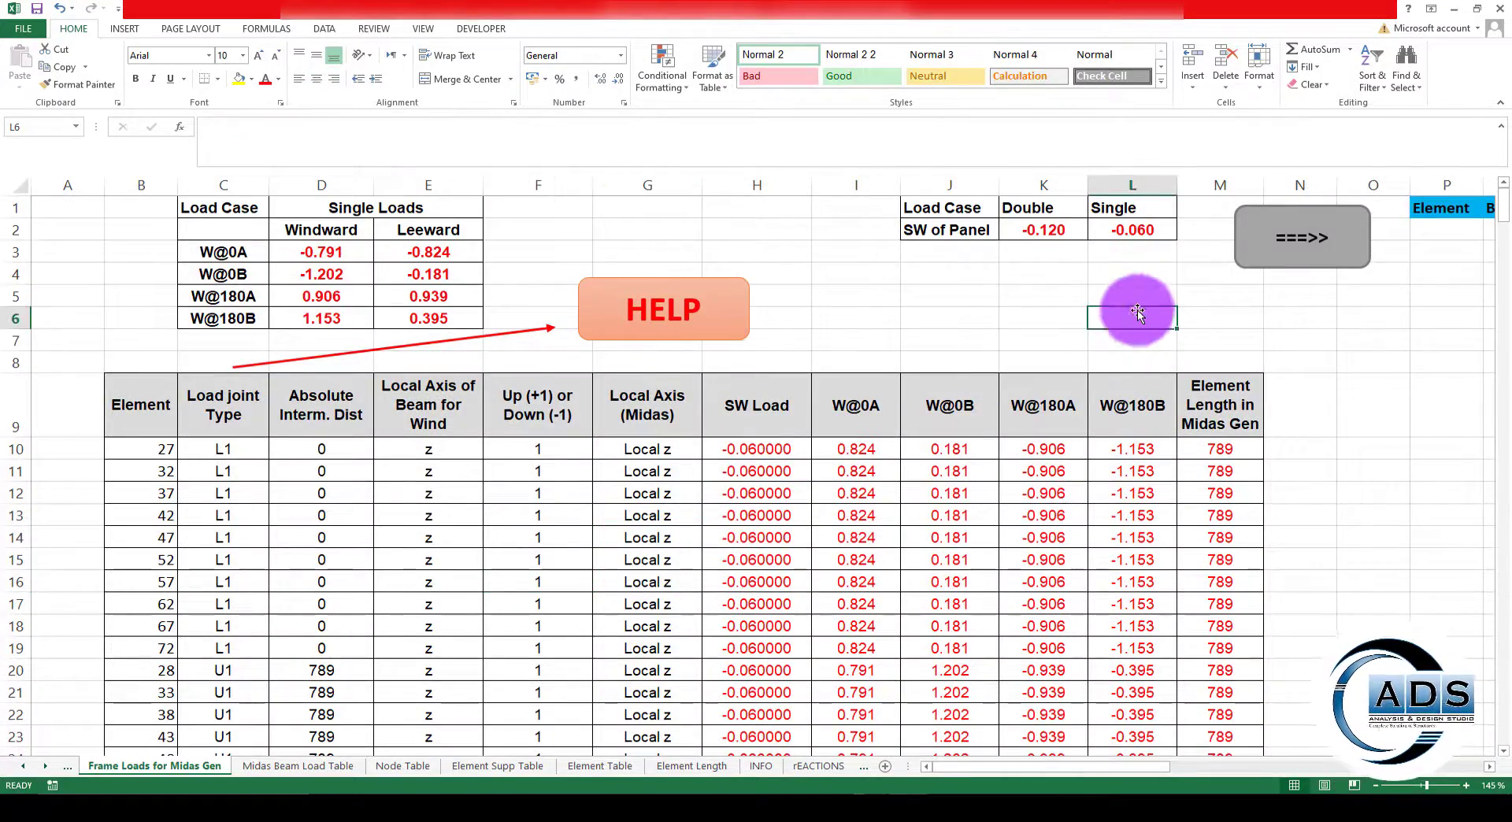
scroll(1142, 339, "down", 3)
left_click(1150, 313)
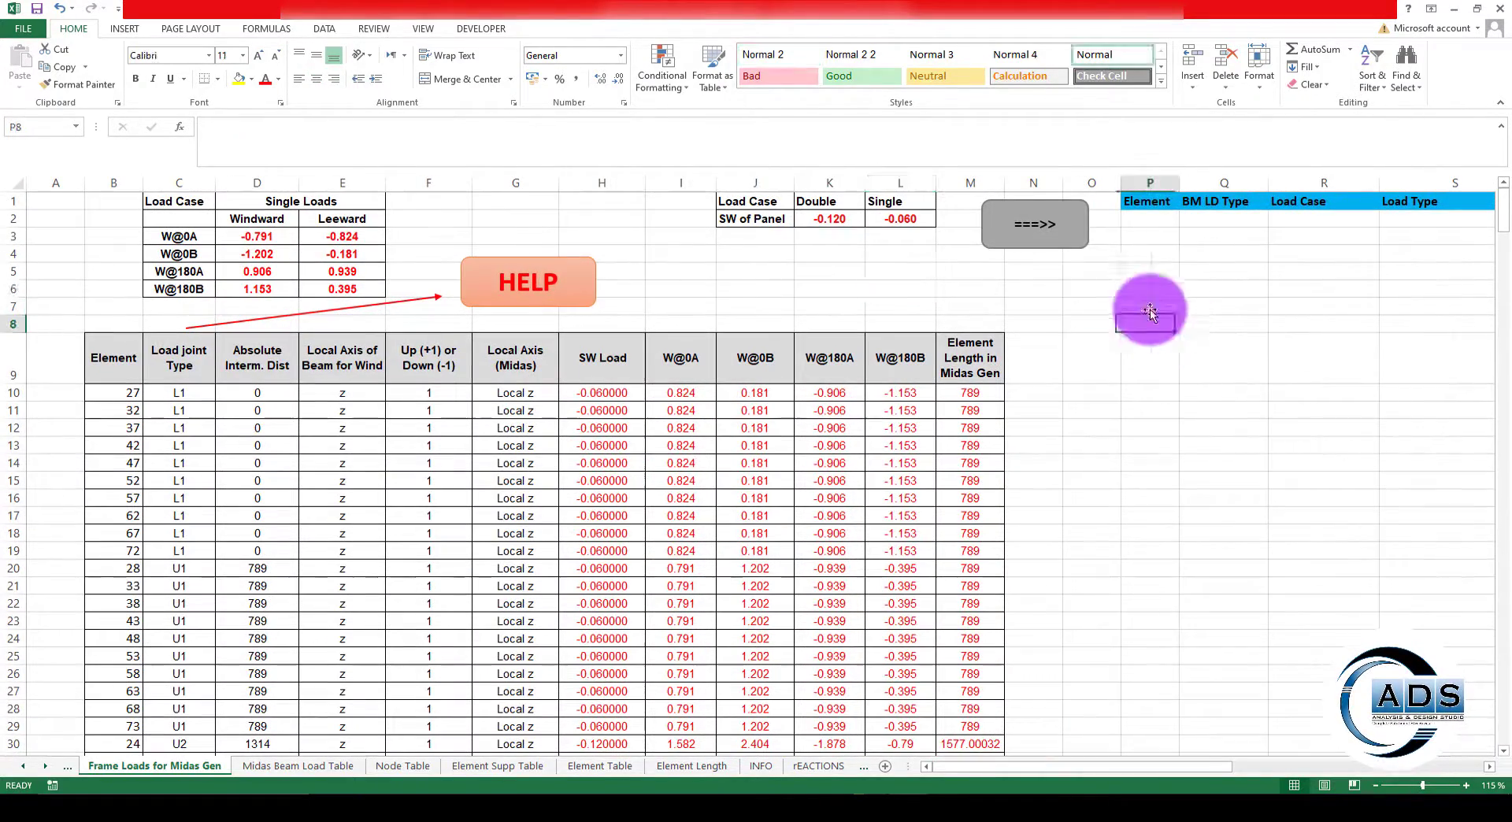
left_click(1045, 230)
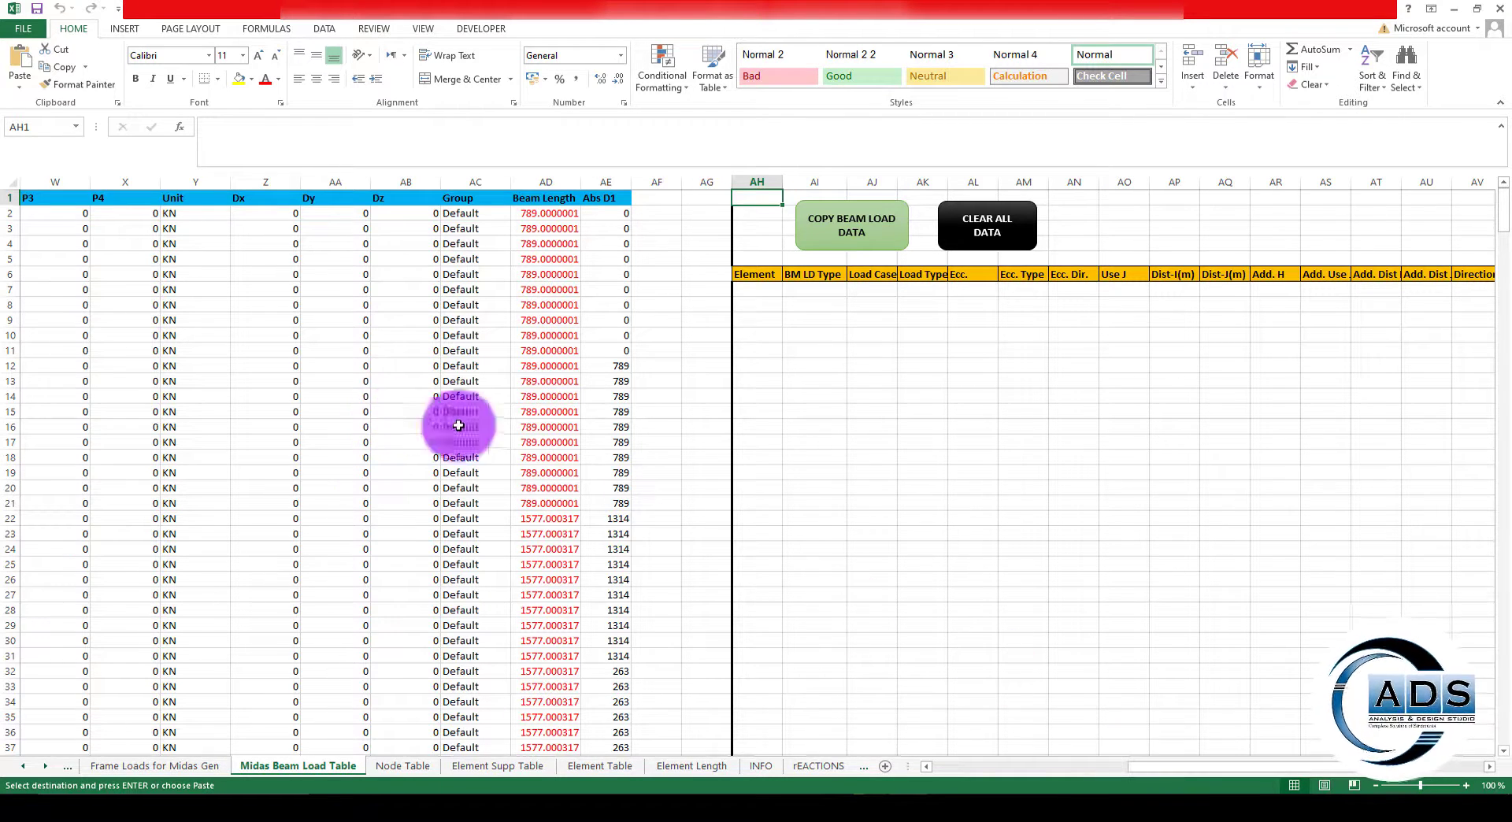
mouse_move(1138, 769)
left_mouse_down()
mouse_move(911, 769)
mouse_move(1157, 752)
left_mouse_up()
left_click(933, 503)
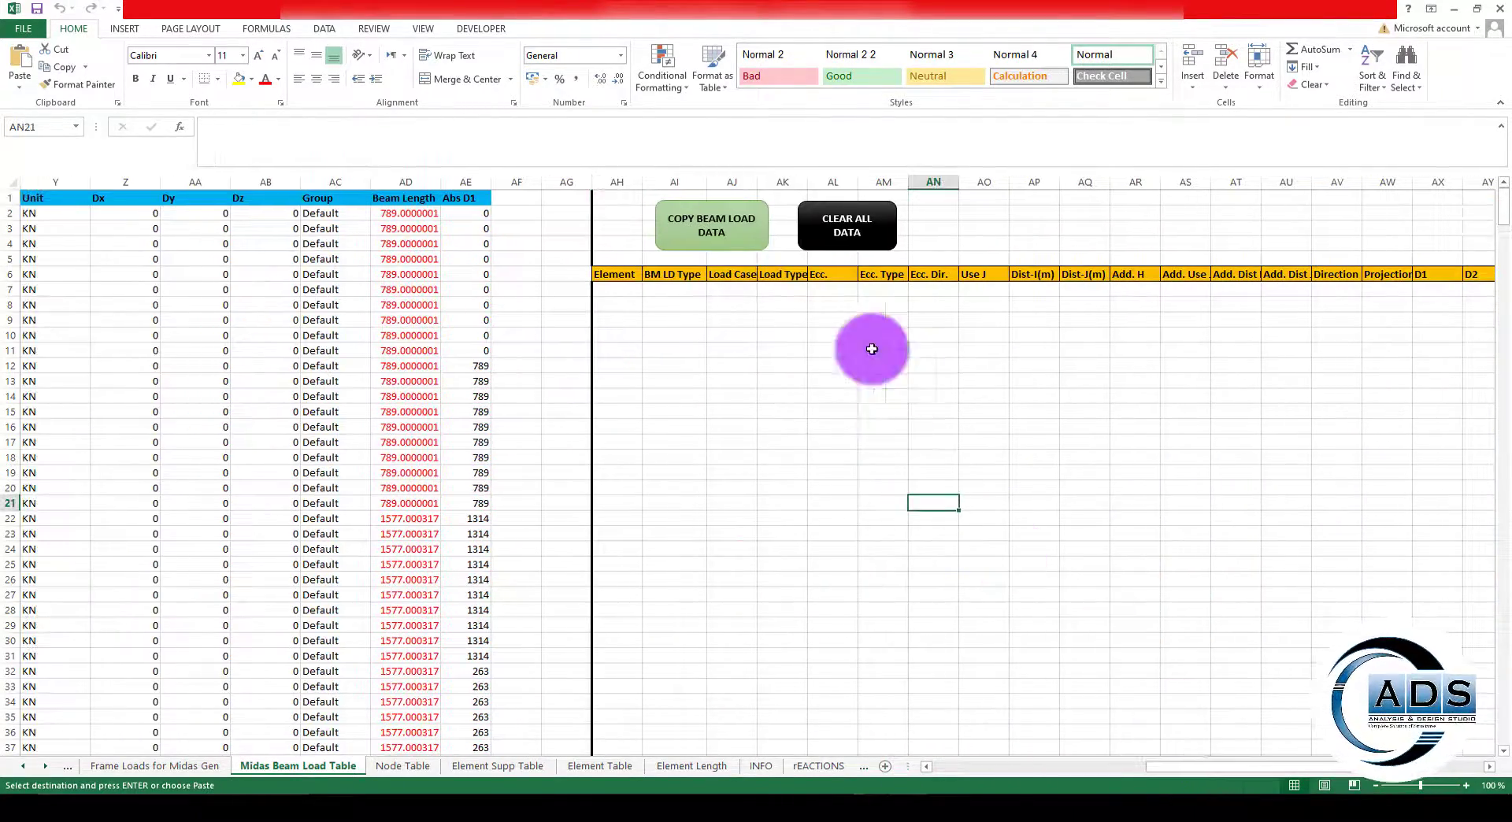
left_click(723, 237)
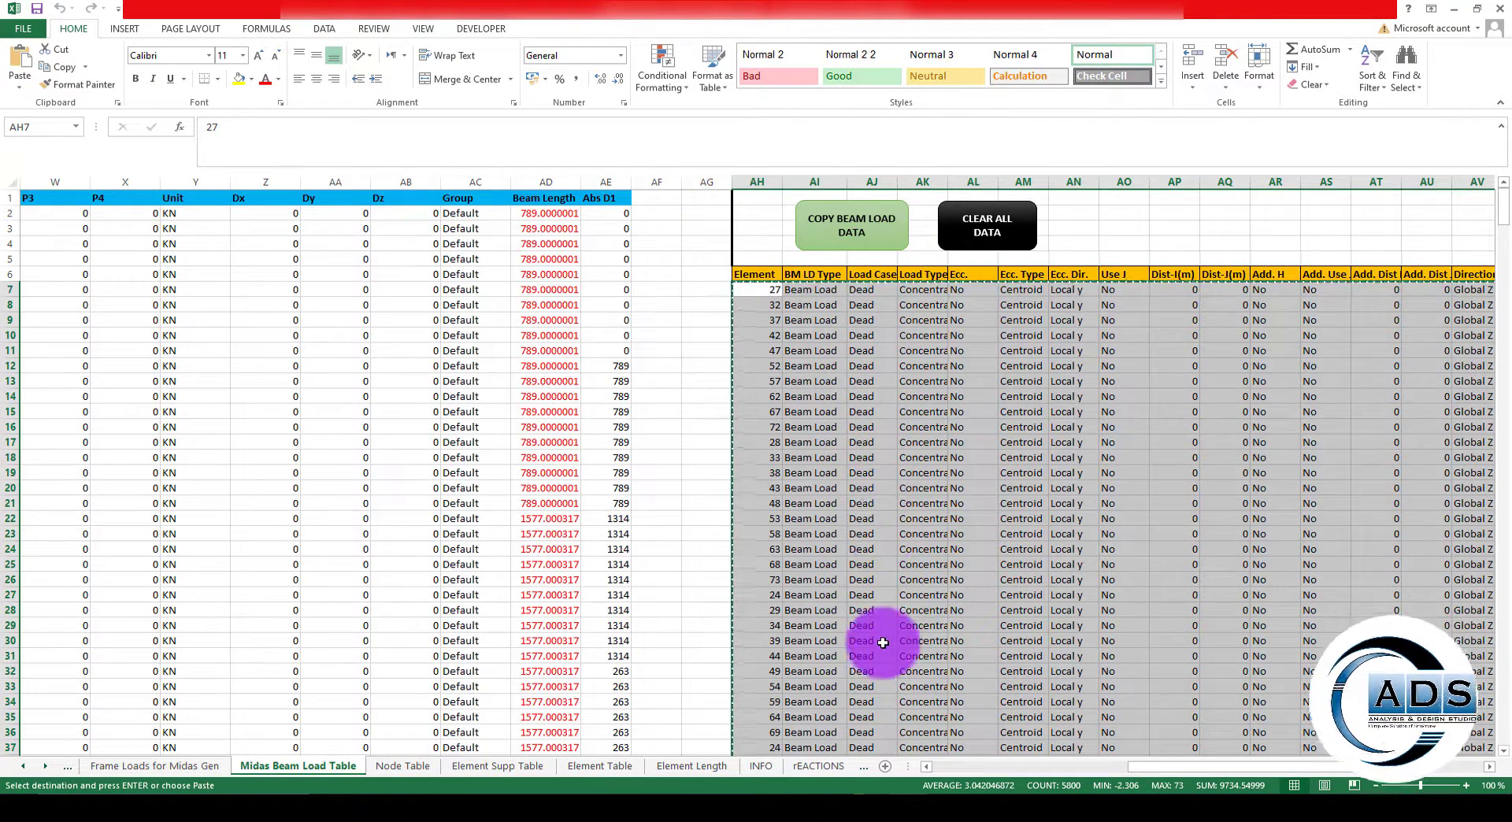
Switch to MIDAS Gen, paste the copied data into the Beam Load table, and return to the model view.
left_click(836, 809)
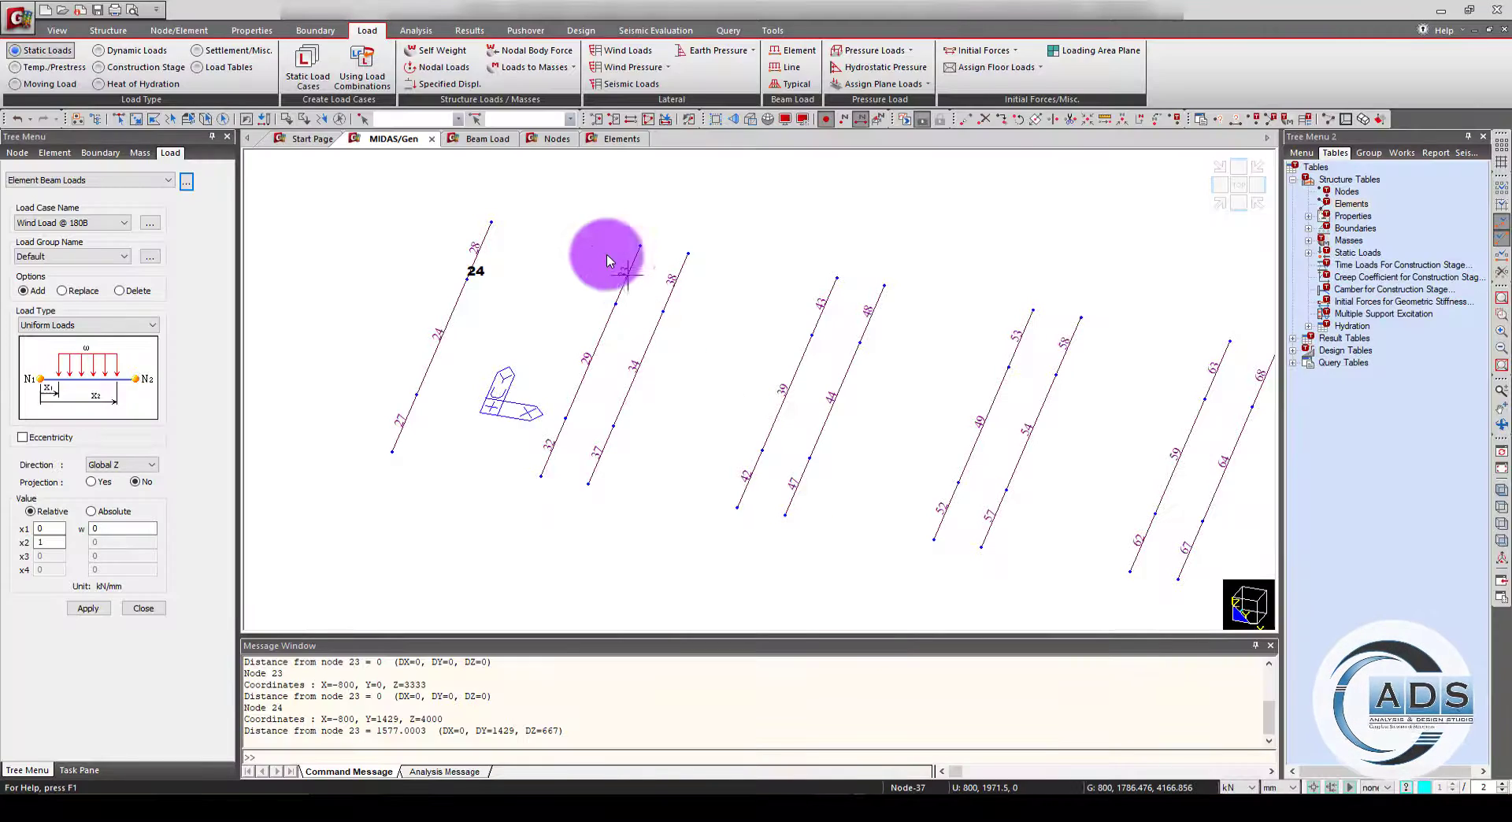
left_click(487, 139)
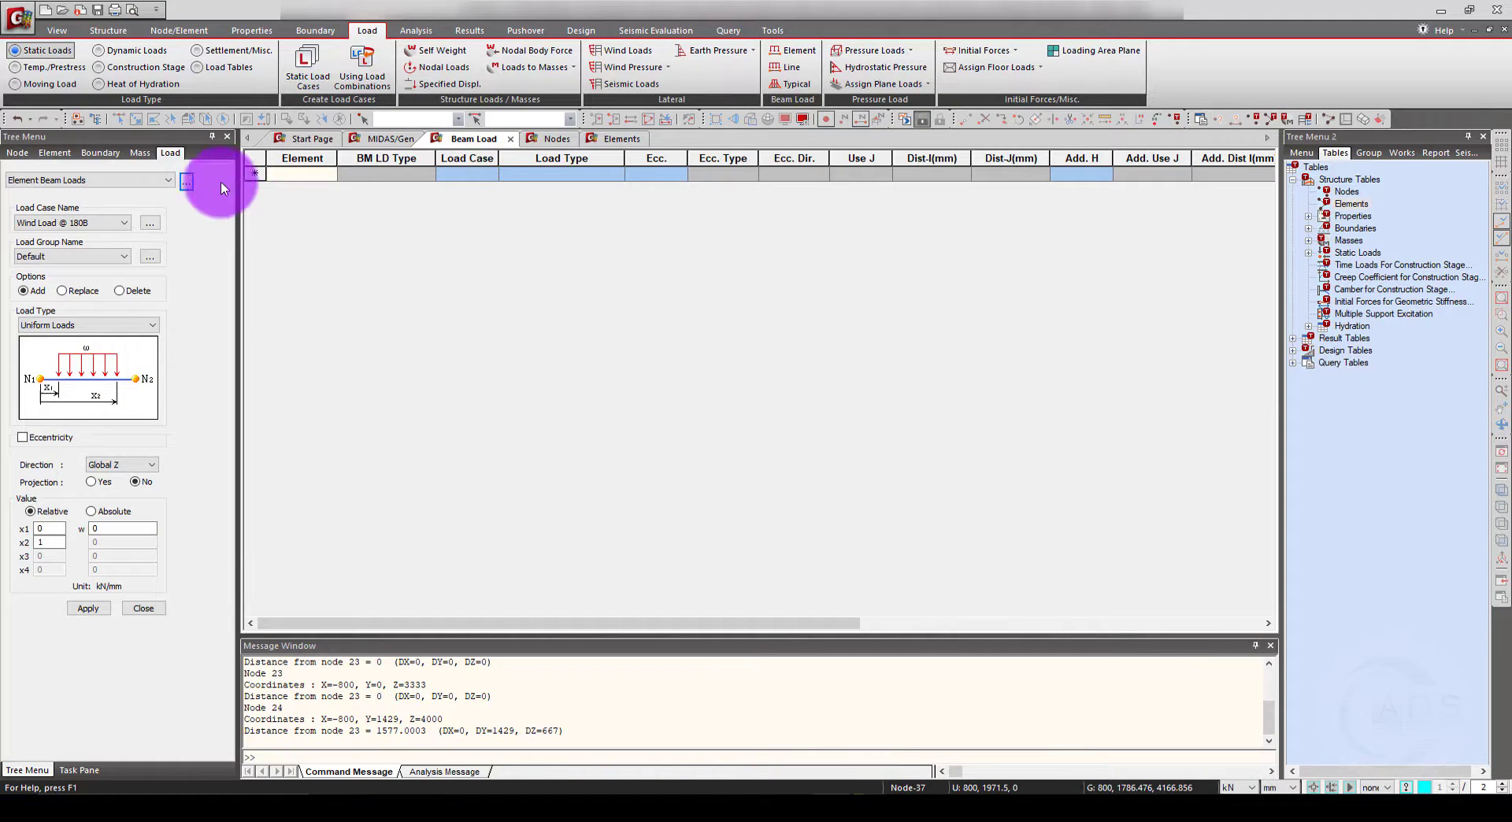
left_click(380, 175)
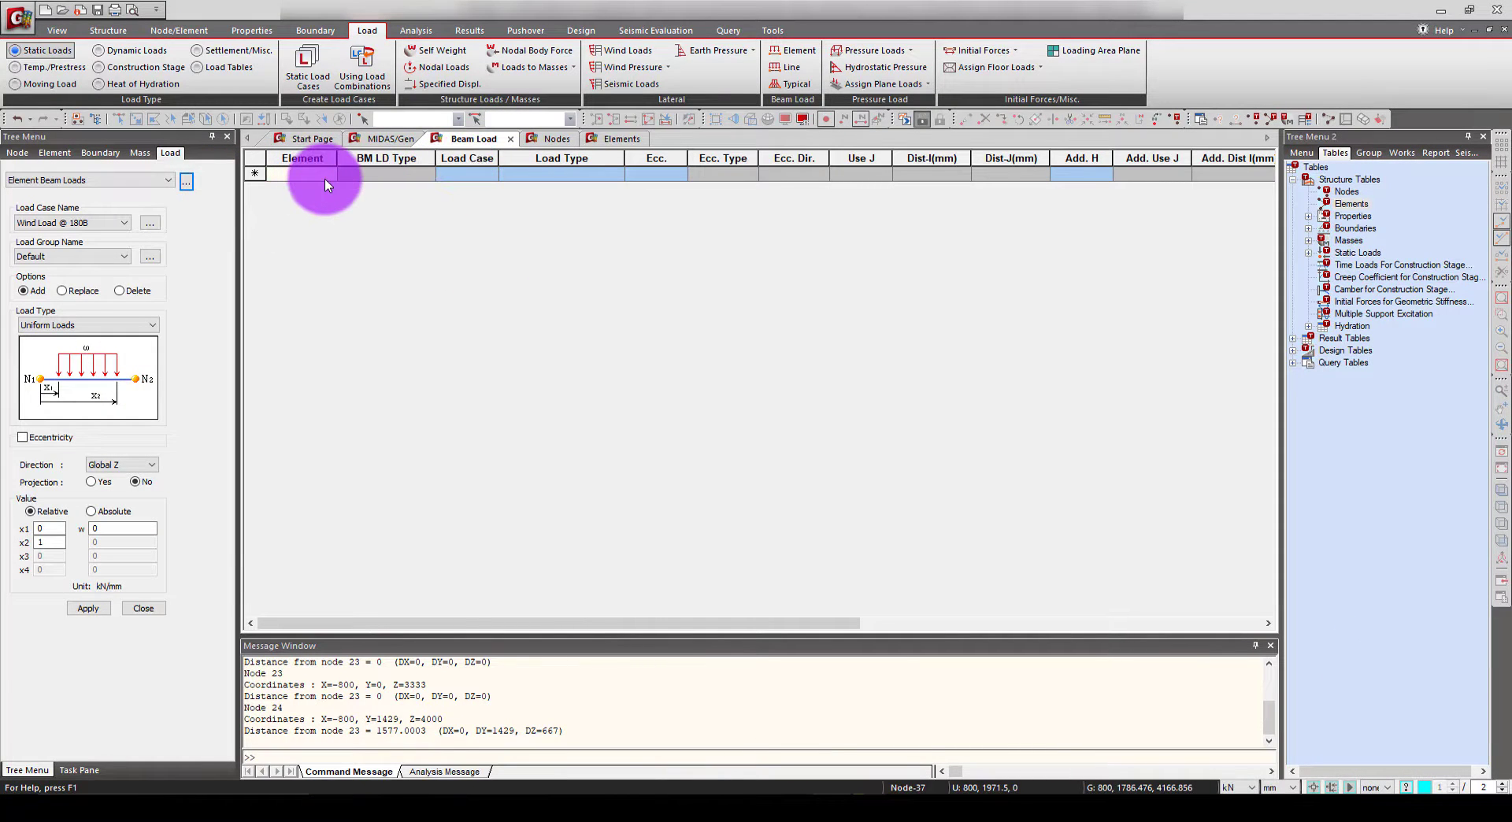
key("ctrl+v")
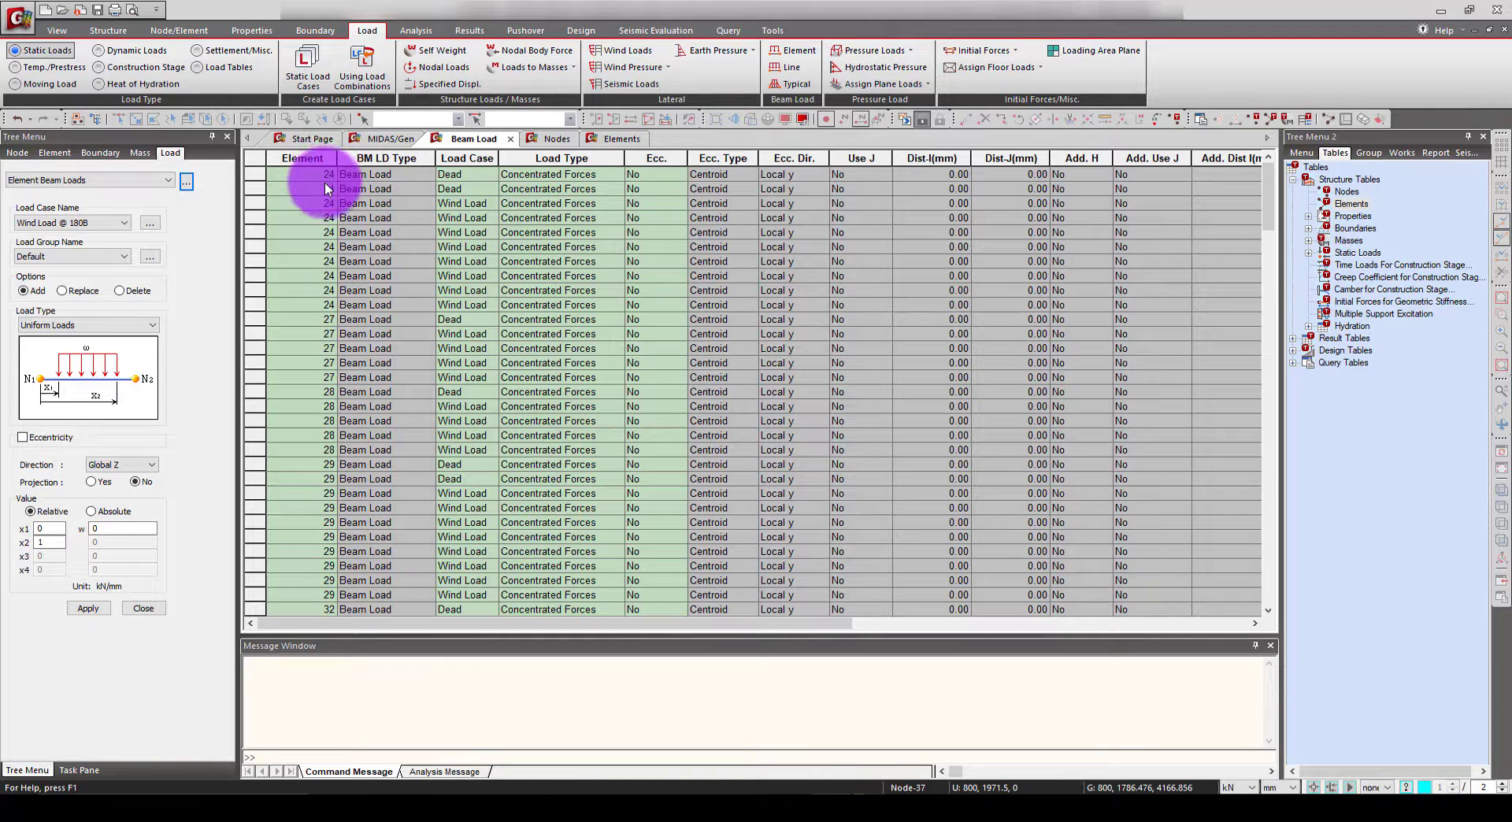
left_click(391, 140)
left_click_drag(676, 328, 811, 405)
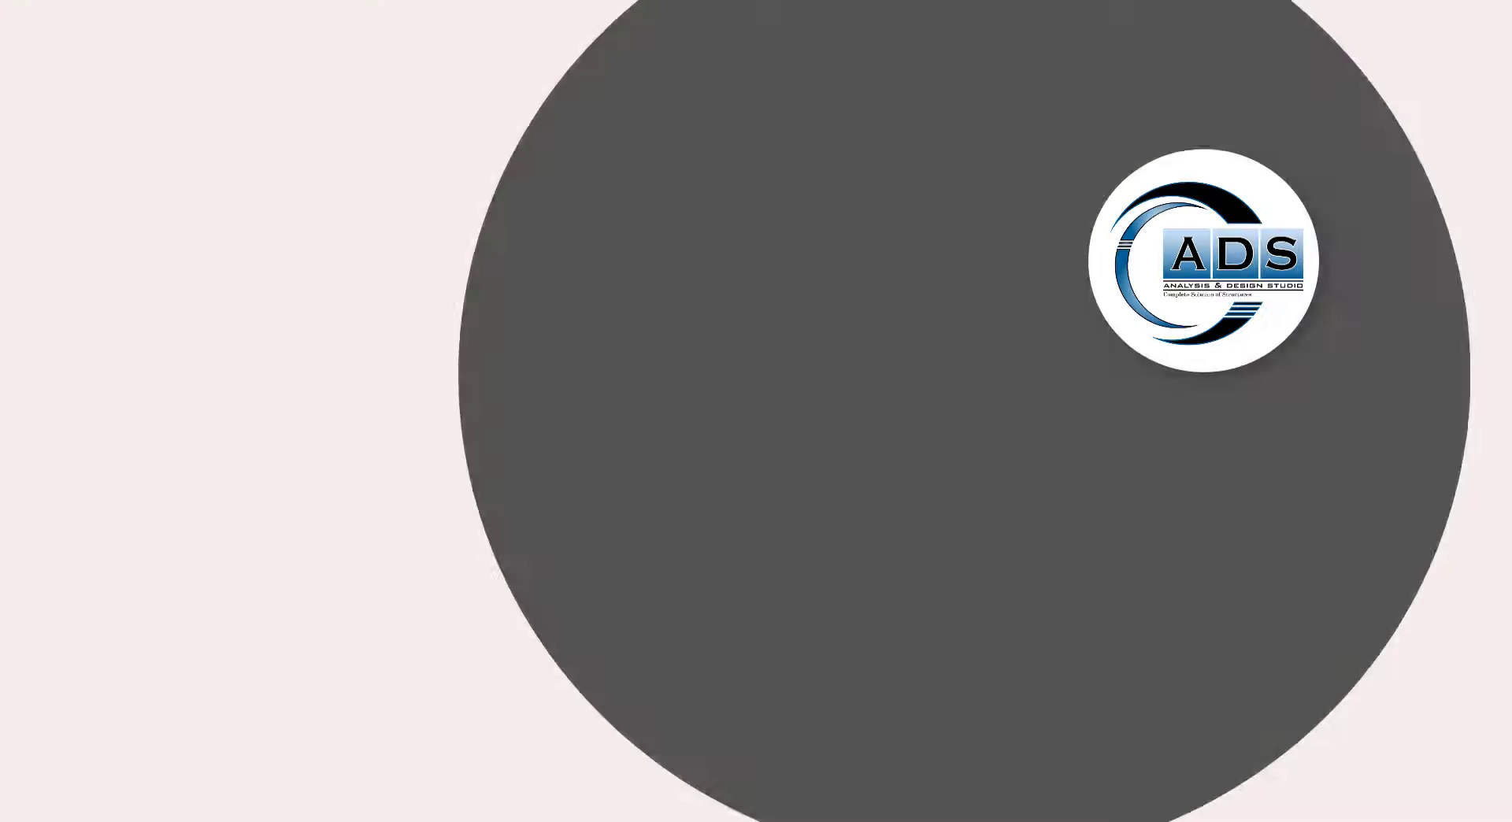